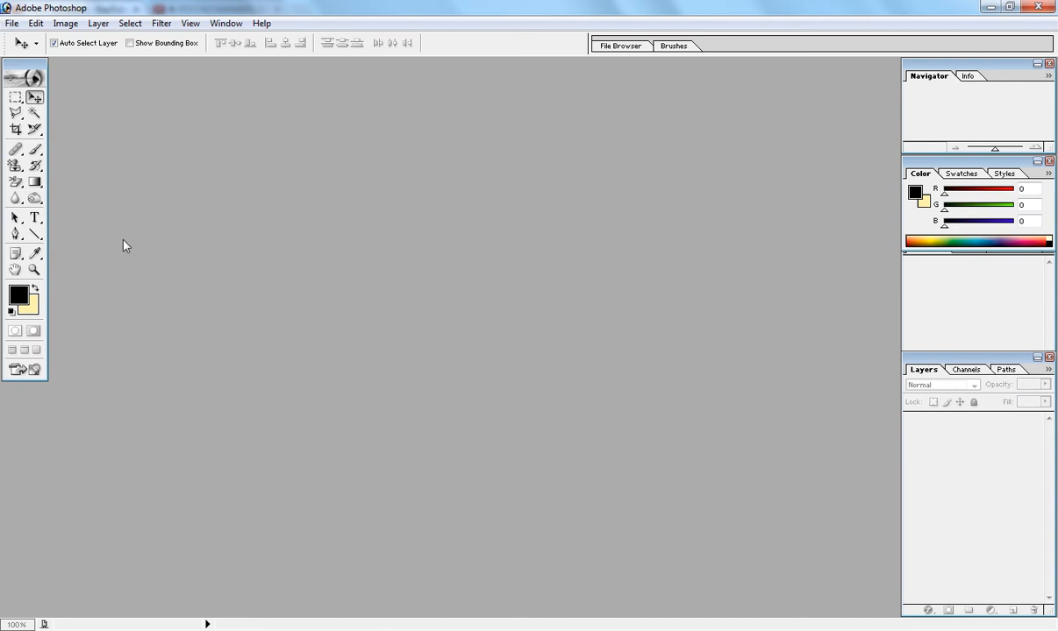
# - Open the images jungle.PNG and sky.PNG together from the Pictures library
pyautogui.click(13, 24)
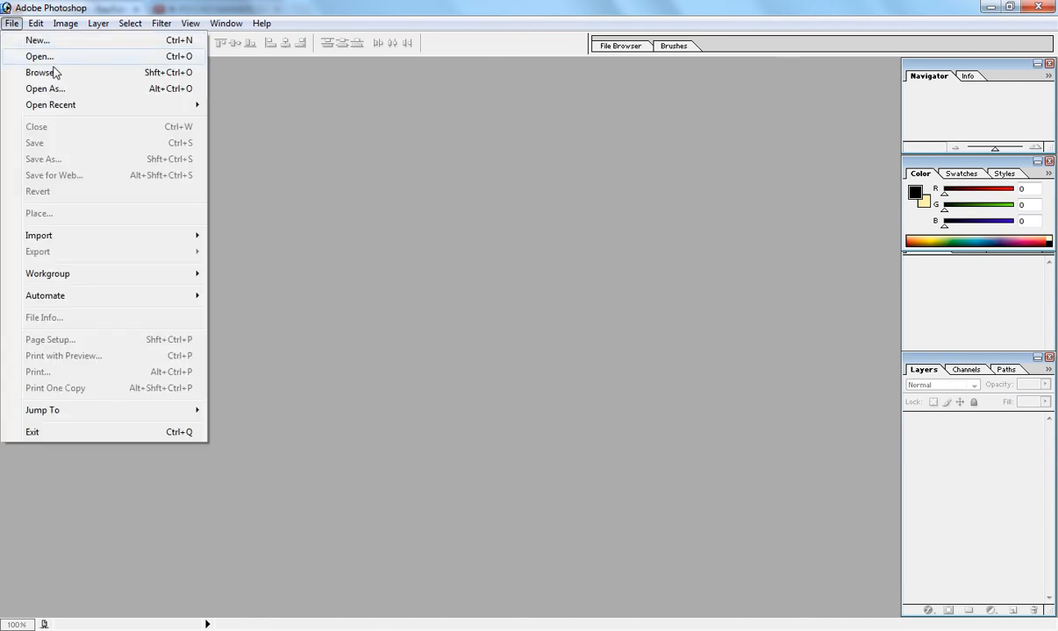
pyautogui.click(191, 58)
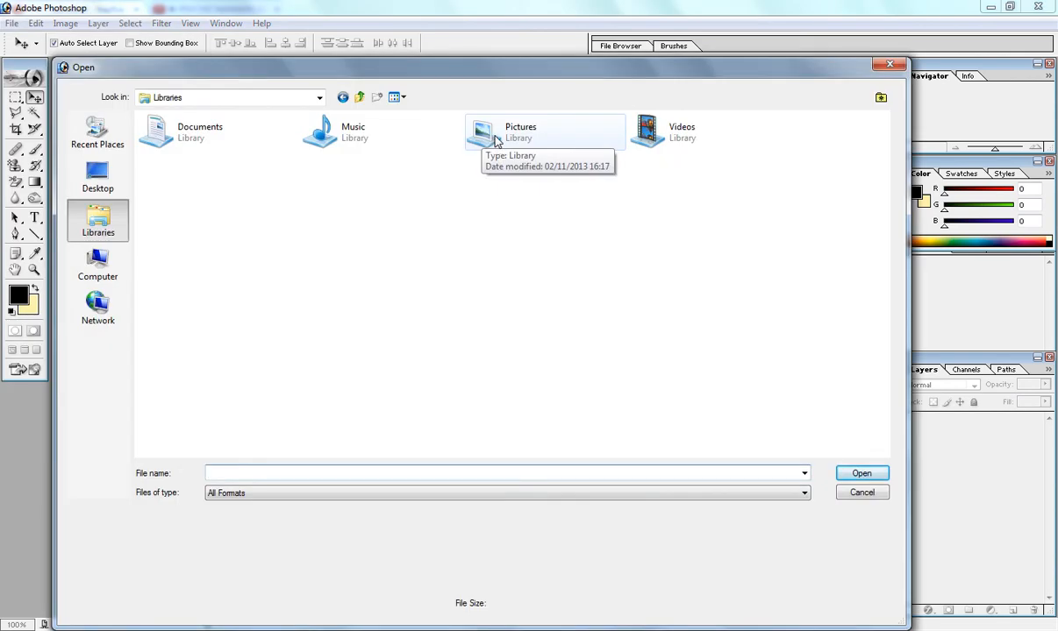
pyautogui.click(505, 141)
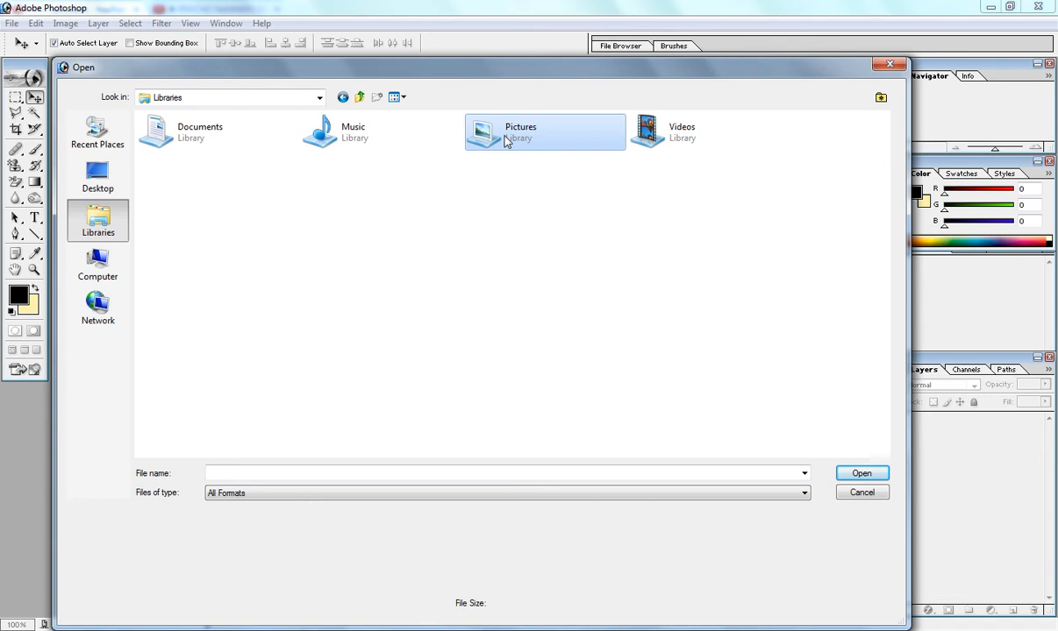
pyautogui.doubleClick(507, 143)
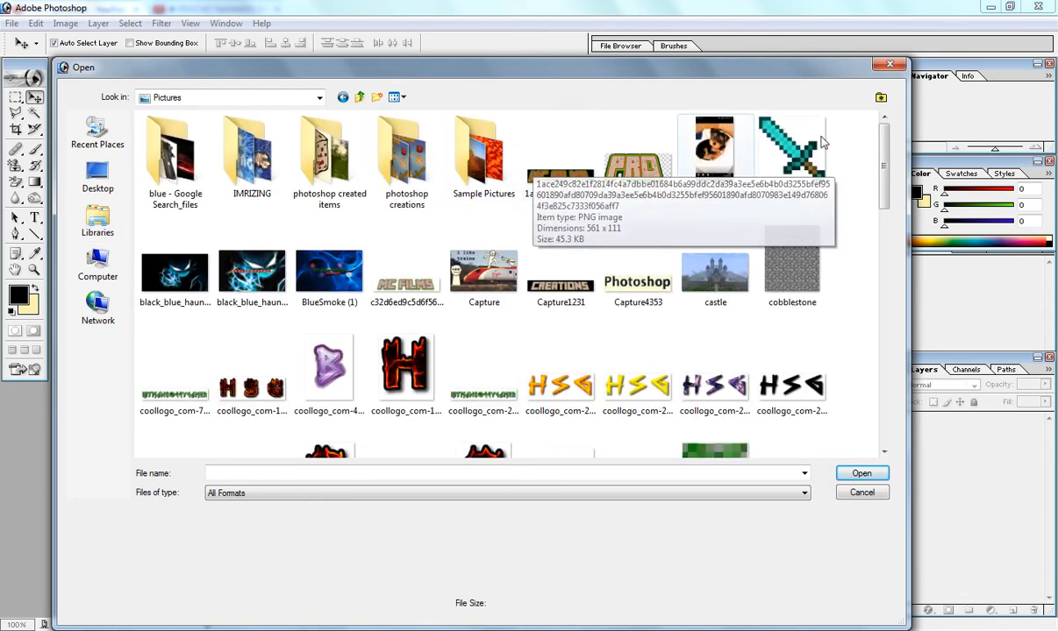
pyautogui.moveTo(886, 173); pyautogui.dragTo(886, 361)
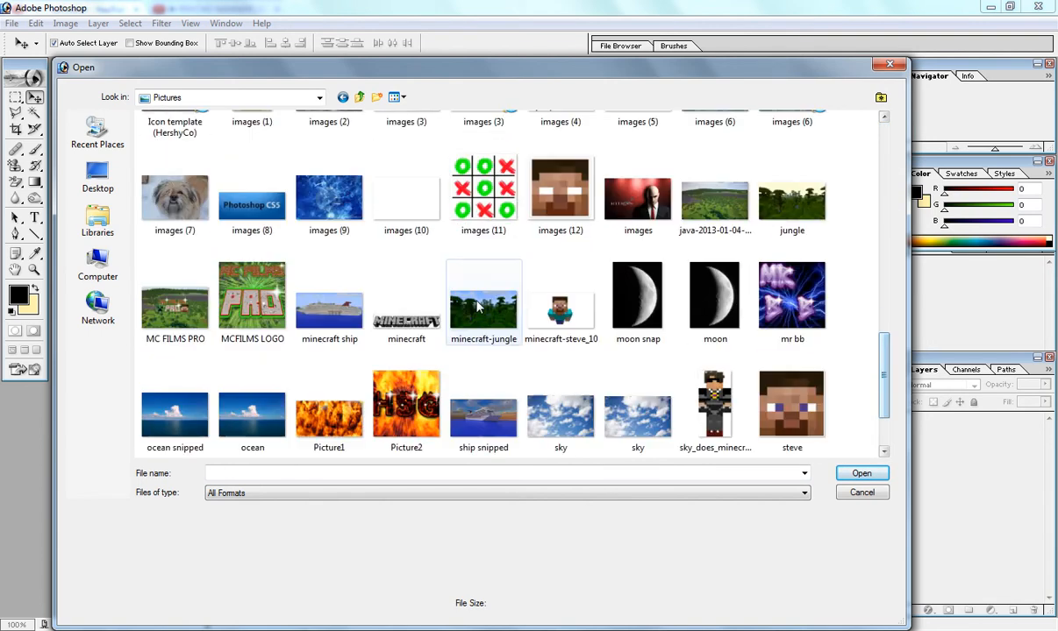
pyautogui.click(792, 204)
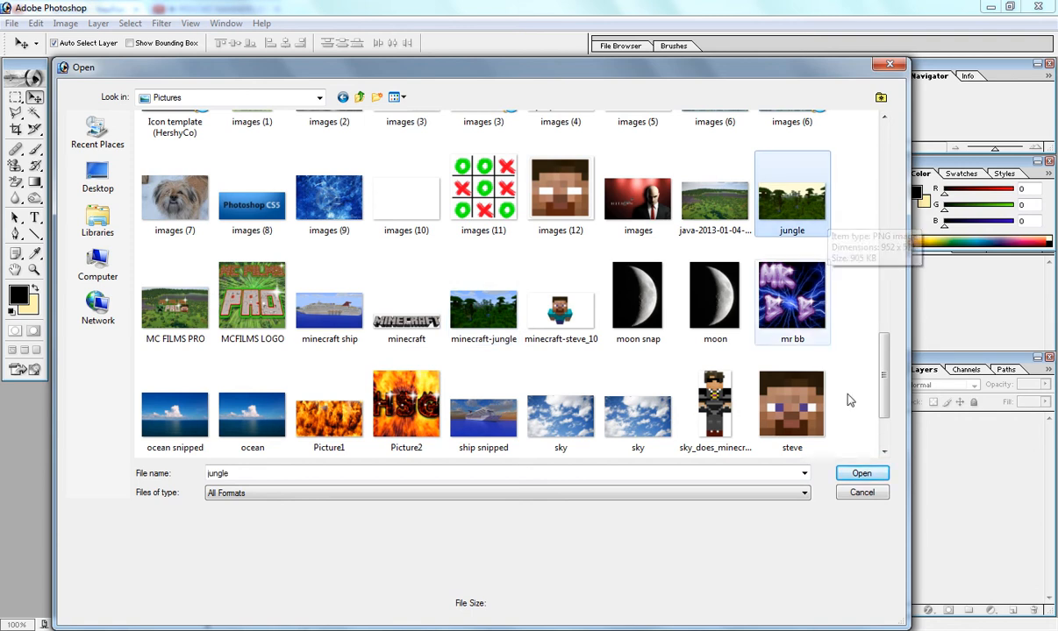
pyautogui.keyDown('ctrl'); pyautogui.click(660, 415); pyautogui.keyUp('ctrl')
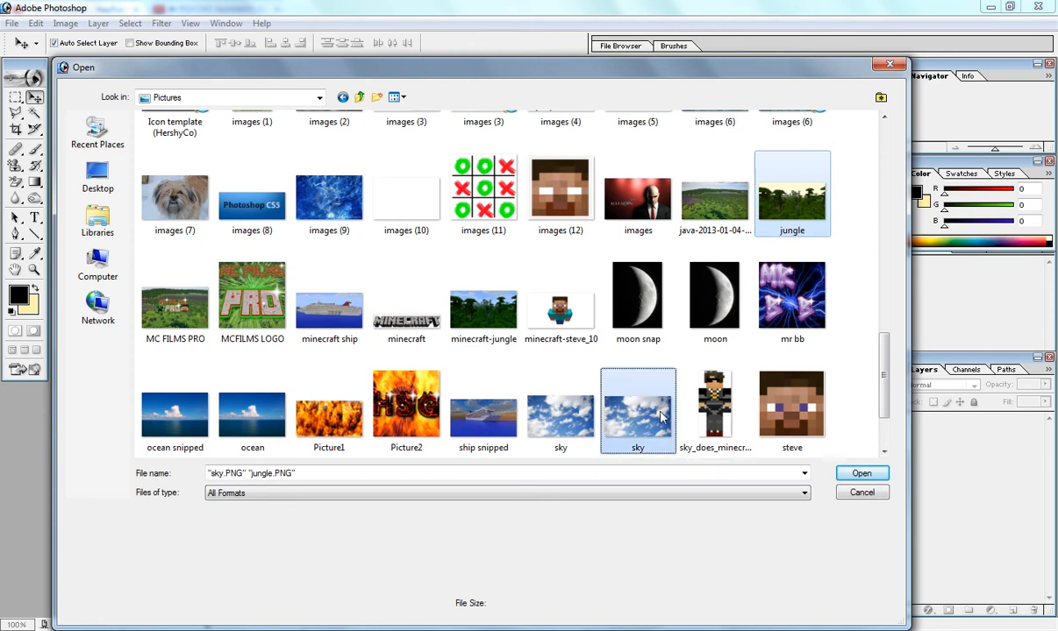
pyautogui.click(855, 474)
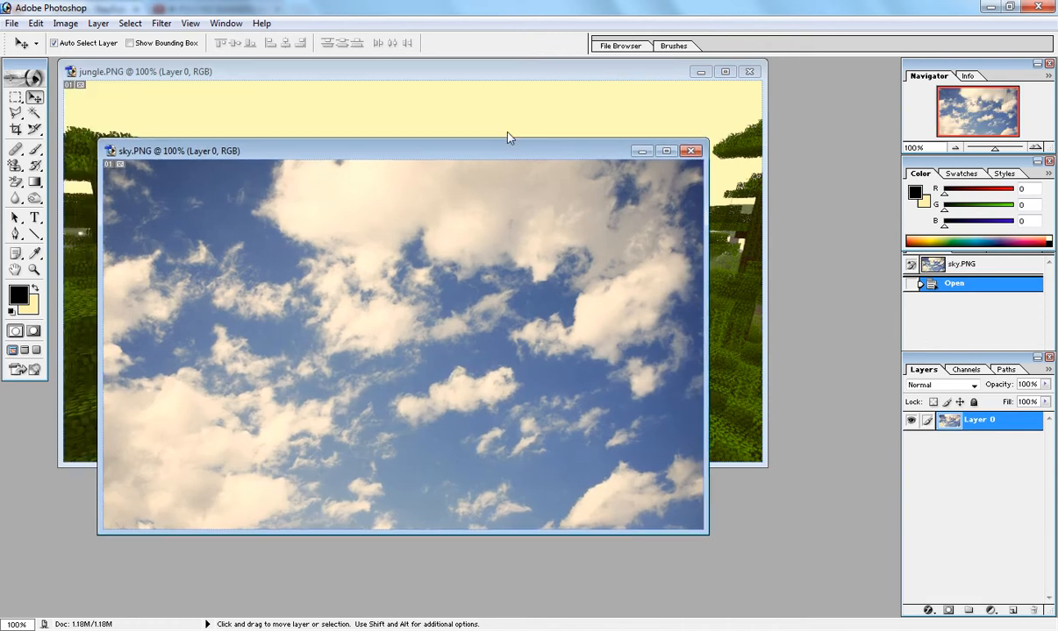
# - Resize the sky image to a width of 1000 pixels with proportions constrained
pyautogui.click(70, 25)
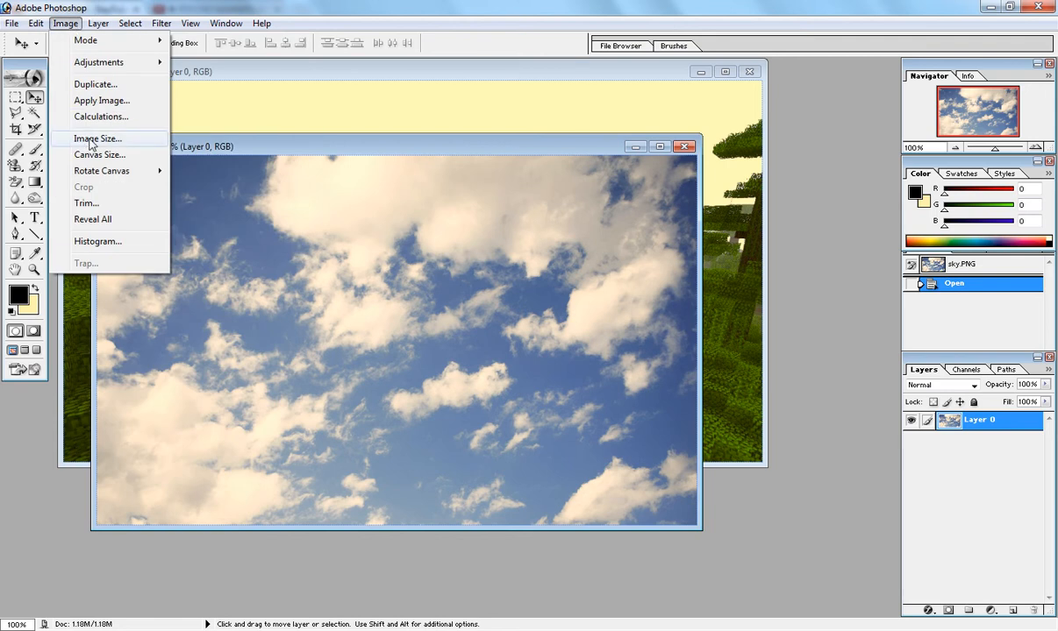
pyautogui.click(97, 137)
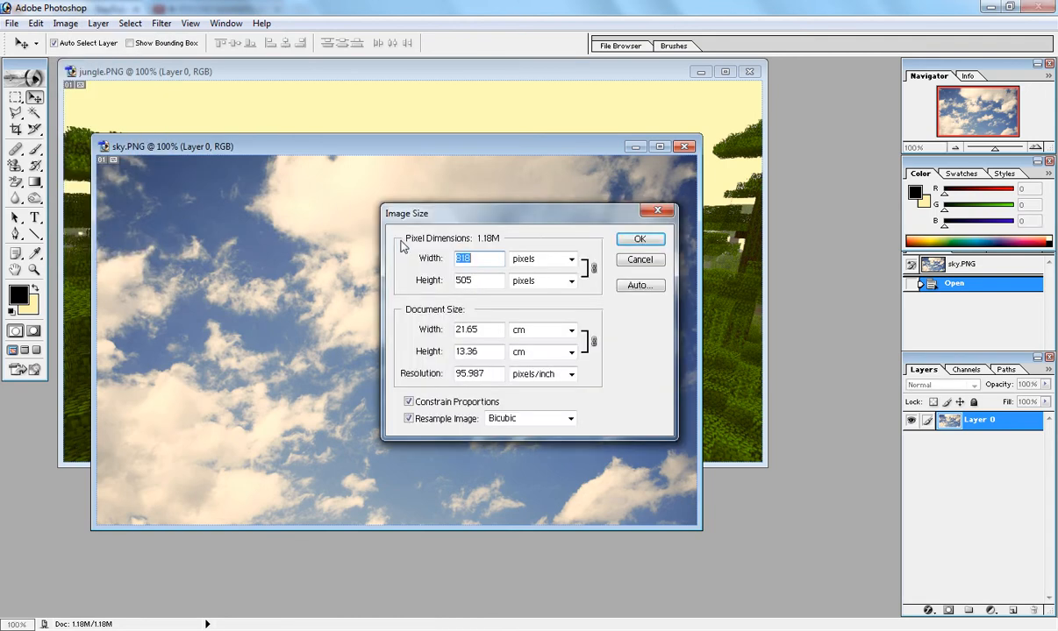
pyautogui.write('10000')
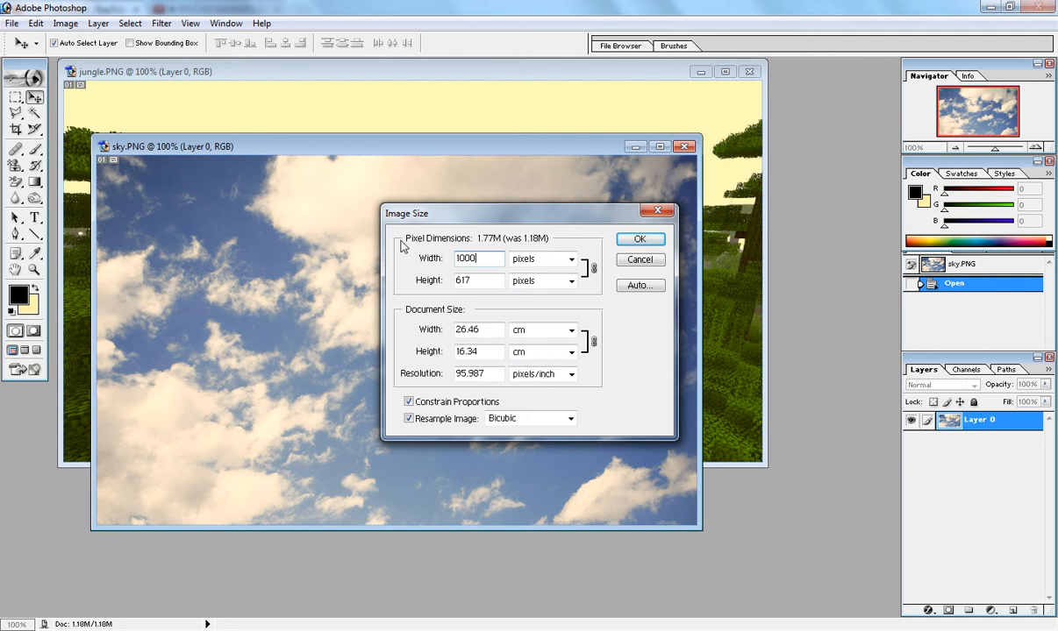
pyautogui.press('Return')
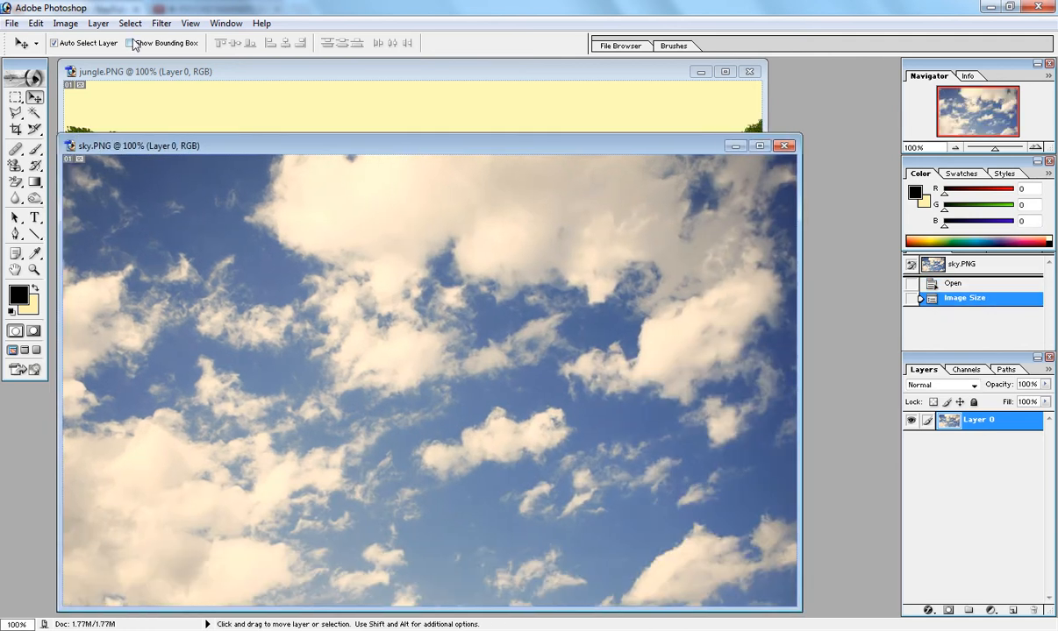
# - Select the pale yellow sky above the trees in jungle.PNG with the Magic Wand and clear it
pyautogui.click(330, 78)
pyautogui.press('w')
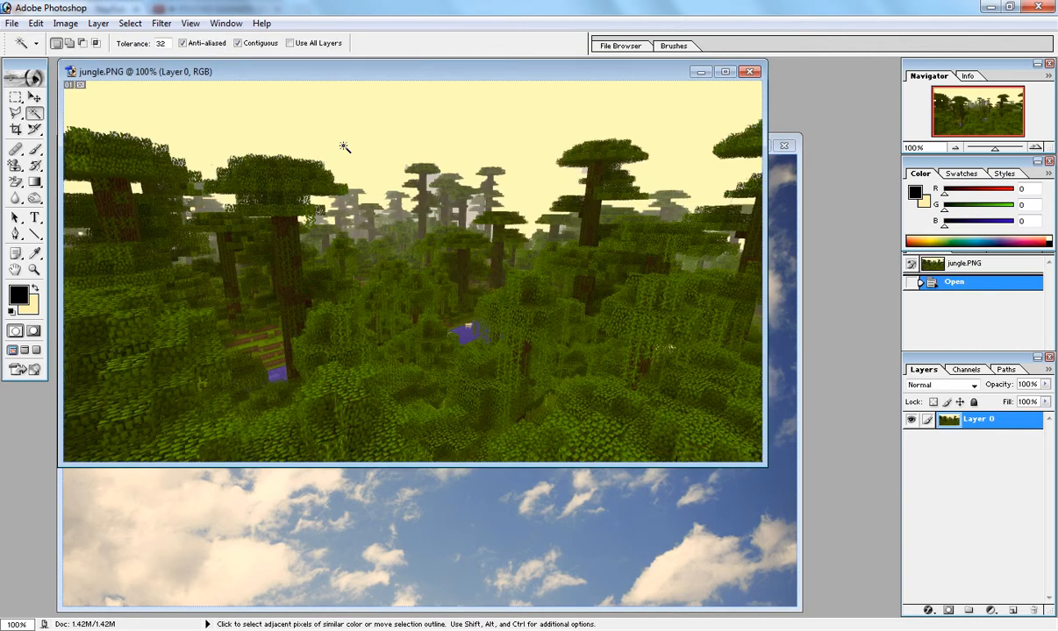
pyautogui.click(340, 122)
pyautogui.press('Delete')
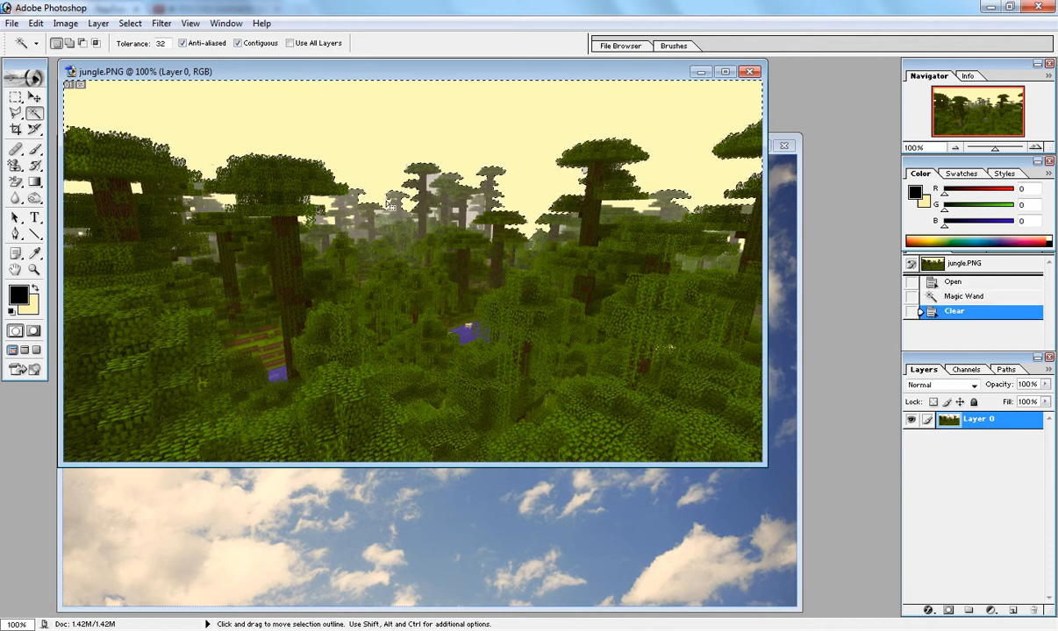
# - Clear the leftover sky patches under and beside the canopy of the large tree on the jungle image's left side
pyautogui.click(313, 200)
pyautogui.press('Delete')
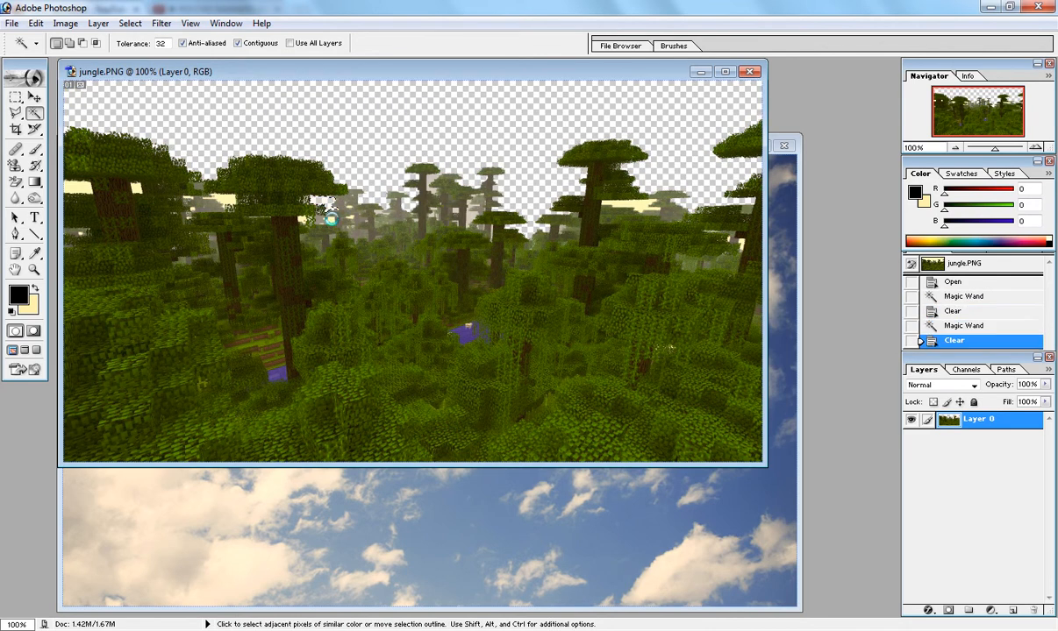
pyautogui.click(312, 205)
pyautogui.press('Delete')
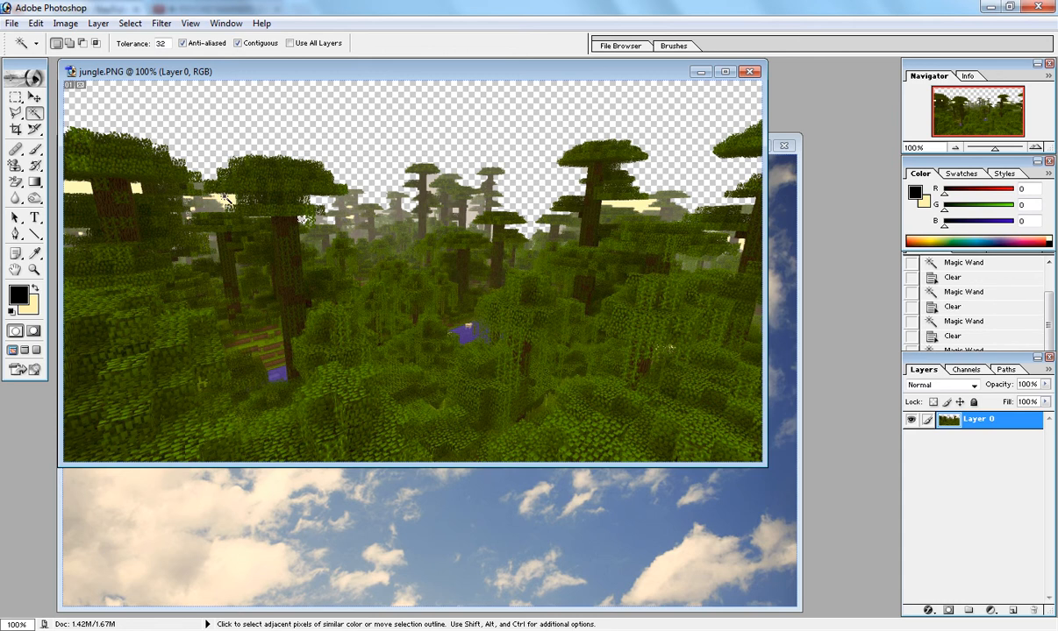
pyautogui.click(213, 189)
pyautogui.press('Delete')
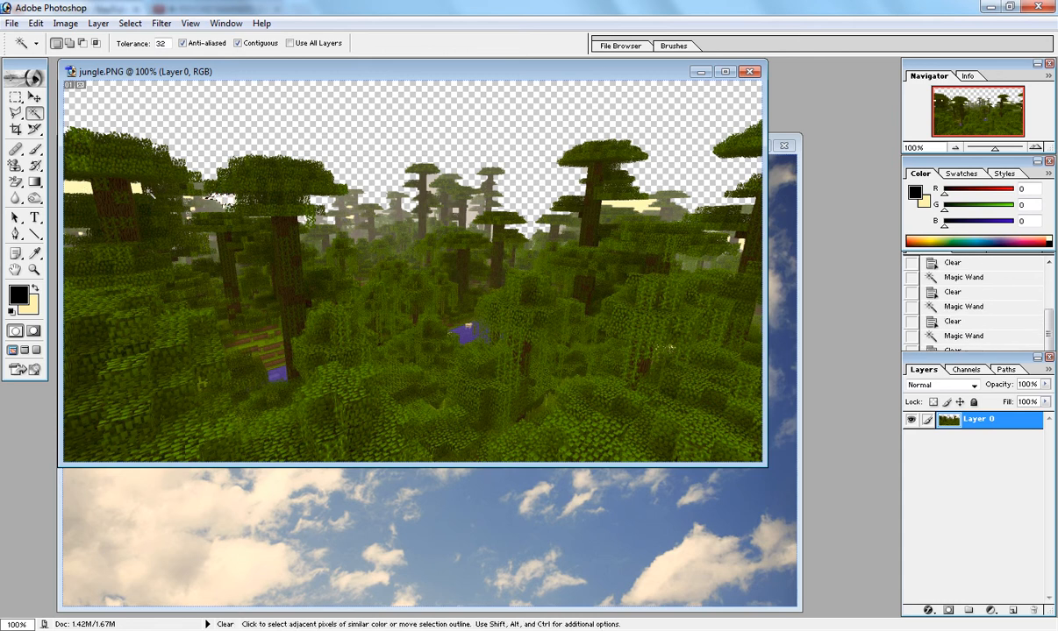
# - Clear the leftover sky patches within the far-left tree and around the trees on the jungle image's right side
pyautogui.click(134, 188)
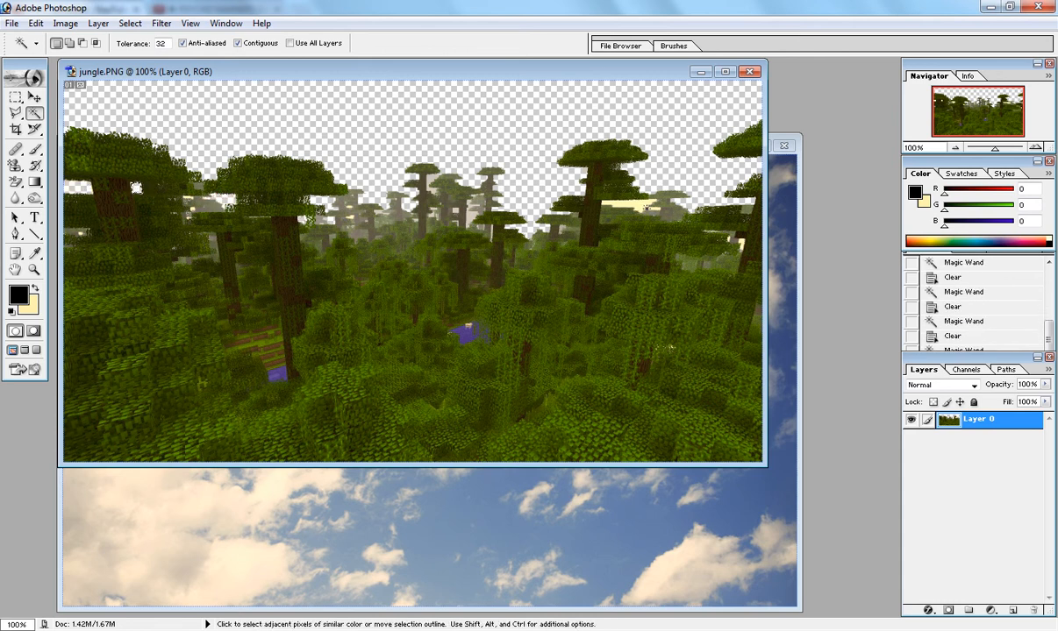
pyautogui.press('Delete')
pyautogui.click(725, 247)
pyautogui.press('Delete')
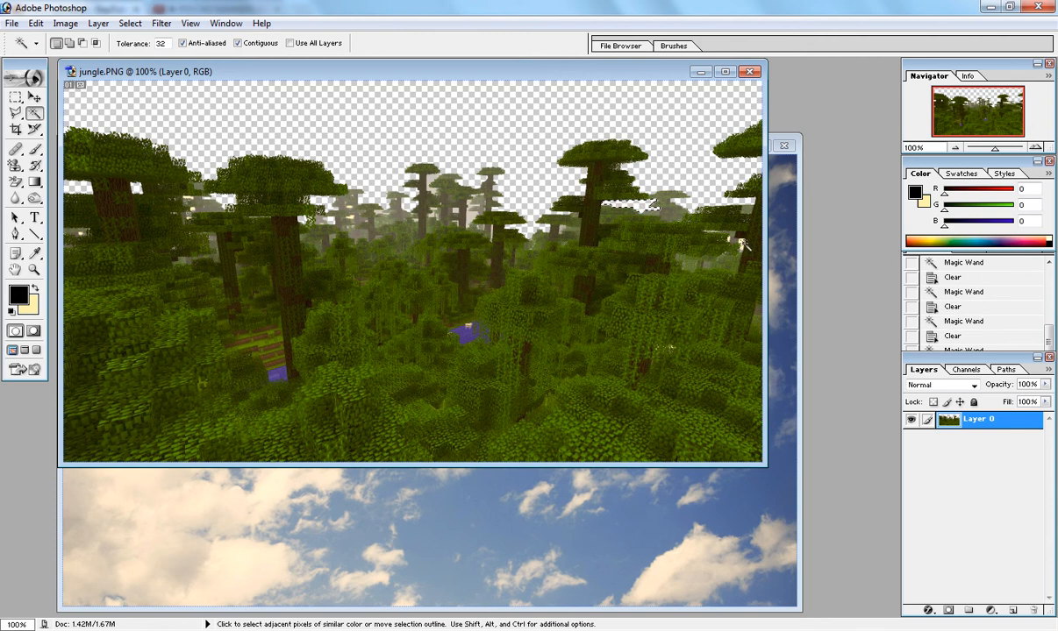
pyautogui.click(741, 246)
pyautogui.press('Delete')
# - Clear the small sky patches between the distant trees in the middle of the jungle image
pyautogui.click(463, 218)
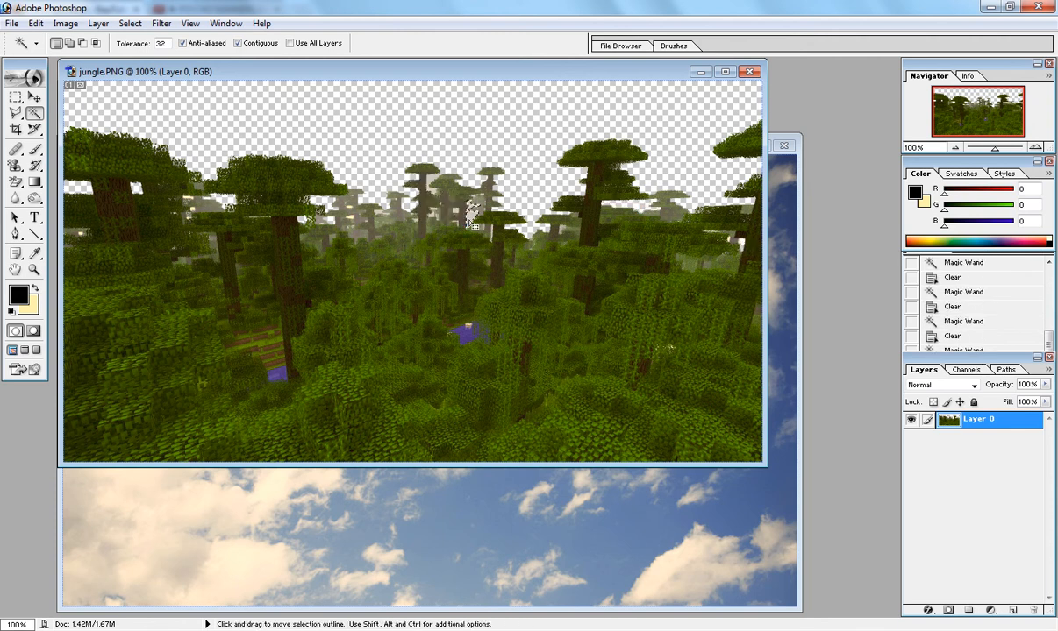
pyautogui.press('Delete')
pyautogui.click(471, 210)
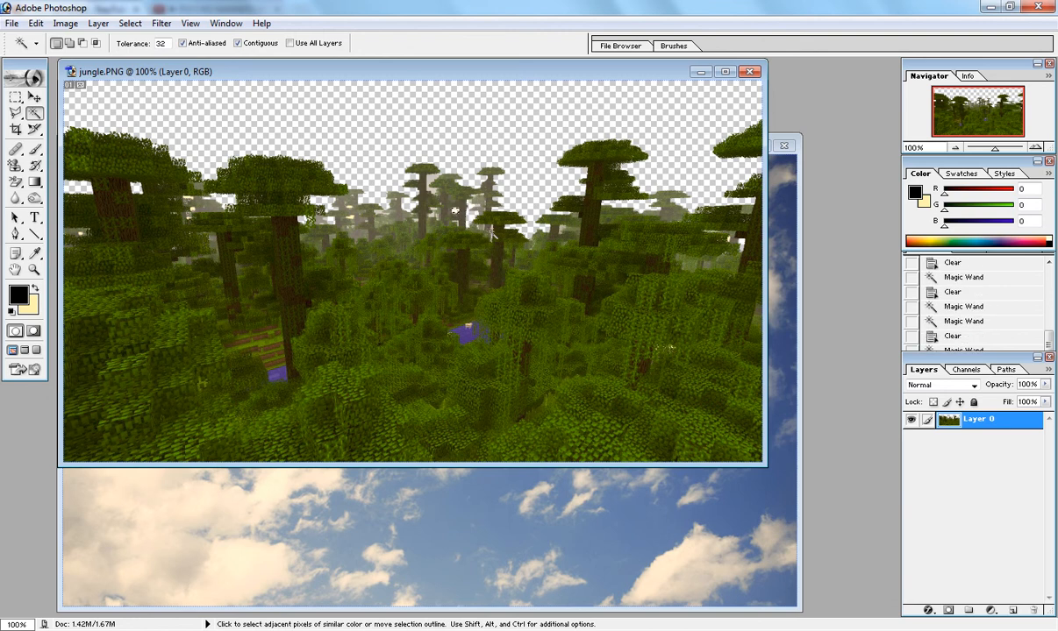
pyautogui.press('Delete')
pyautogui.click(491, 232)
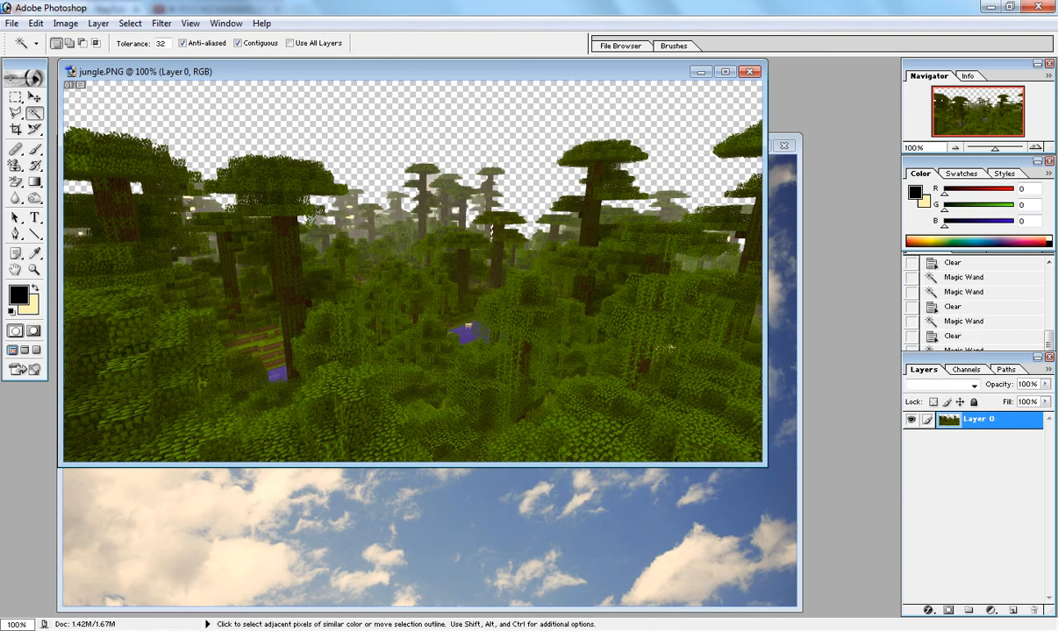
pyautogui.press('Delete')
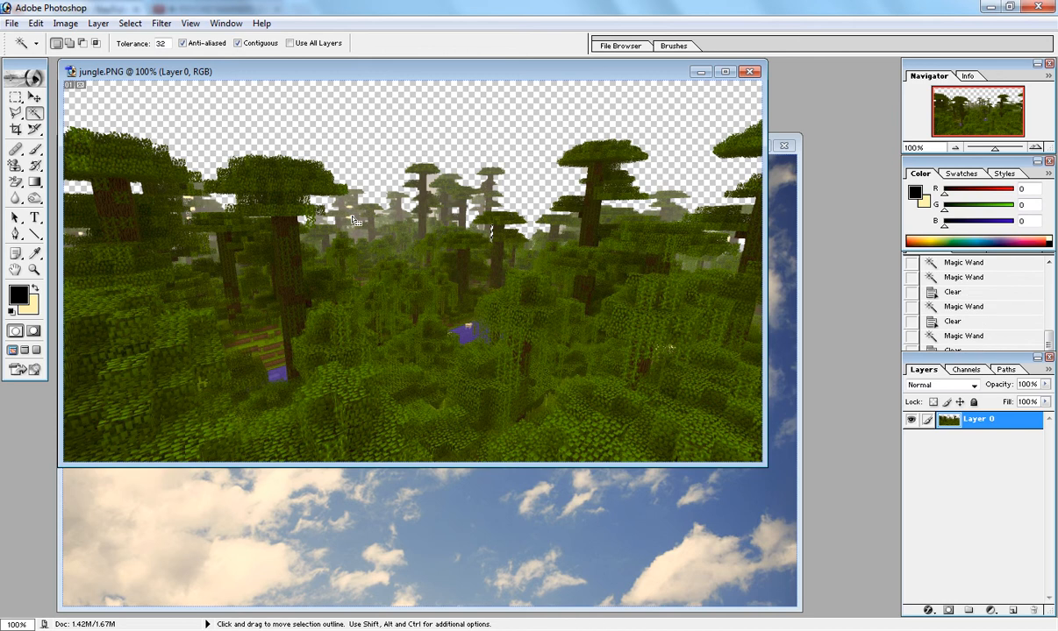
# - Clear the remaining sky specks around the jungle image's left trees, and widen the image's window
pyautogui.click(335, 202)
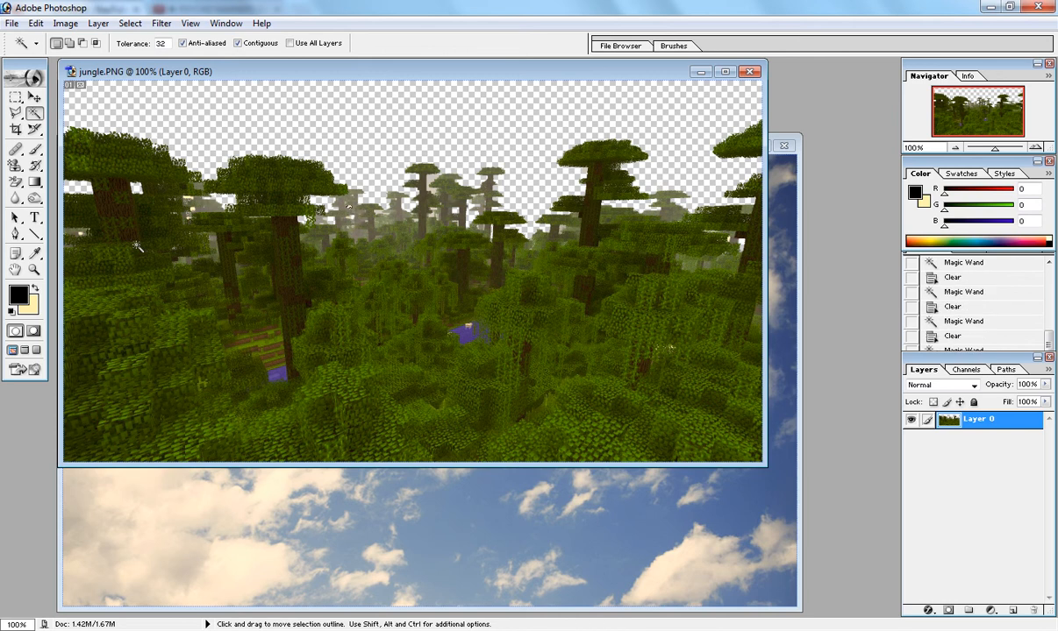
pyautogui.click(192, 210)
pyautogui.press('Delete')
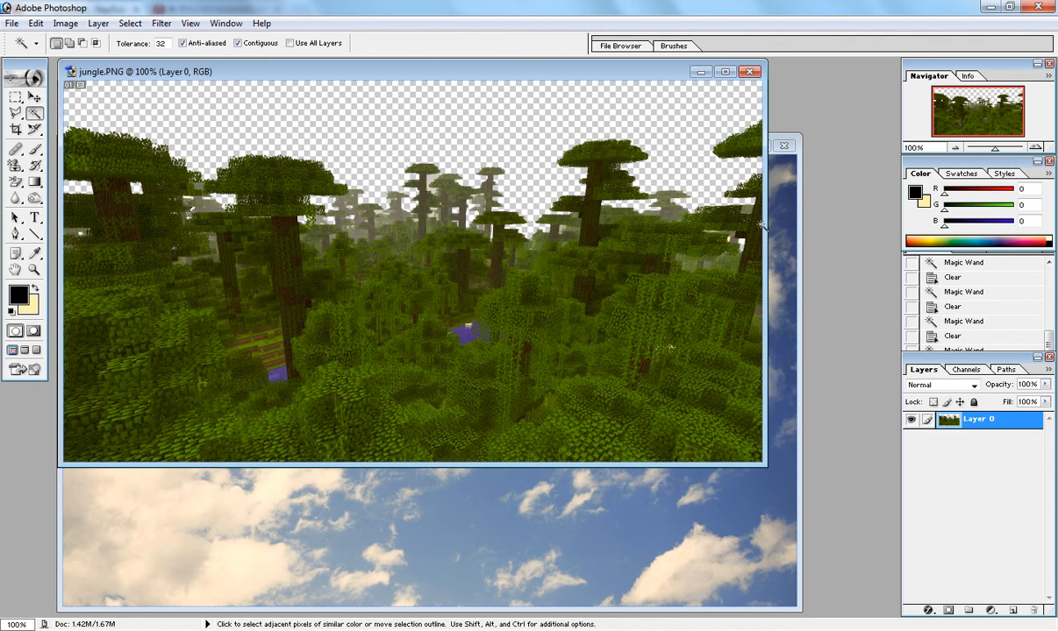
pyautogui.moveTo(763, 143); pyautogui.dragTo(839, 149)
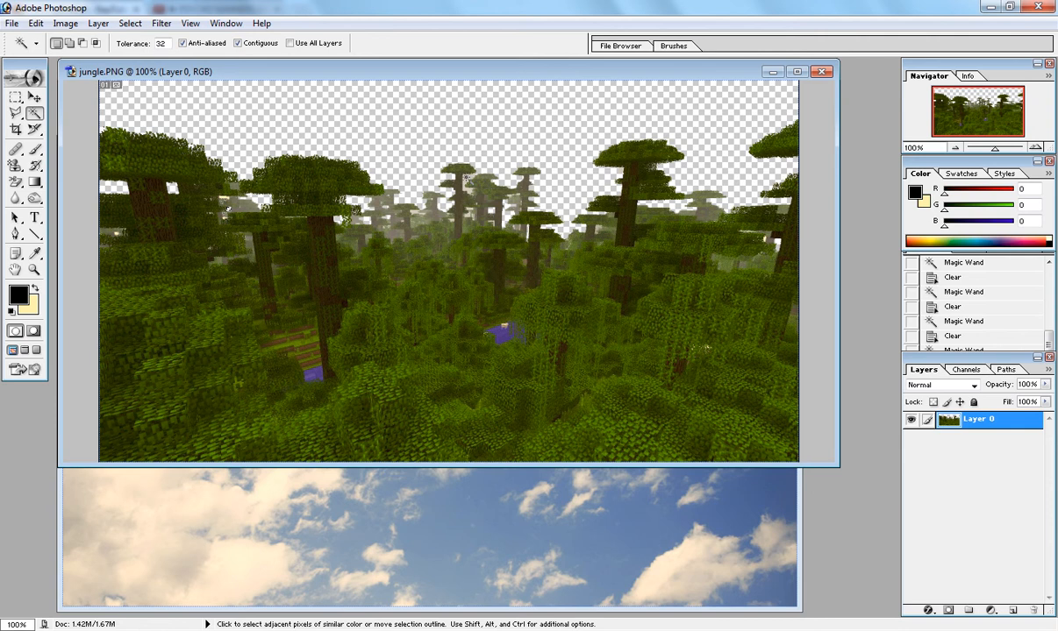
pyautogui.click(469, 182)
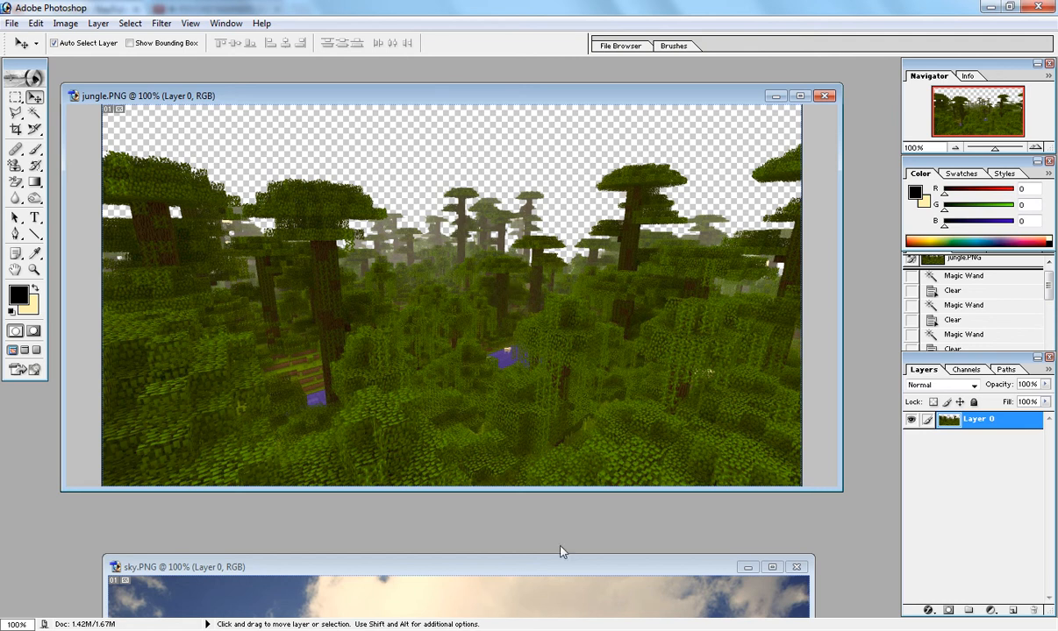
# - Bring the sky.PNG window forward and move it up so it overlaps the lower half of the jungle.PNG window
pyautogui.click(552, 568)
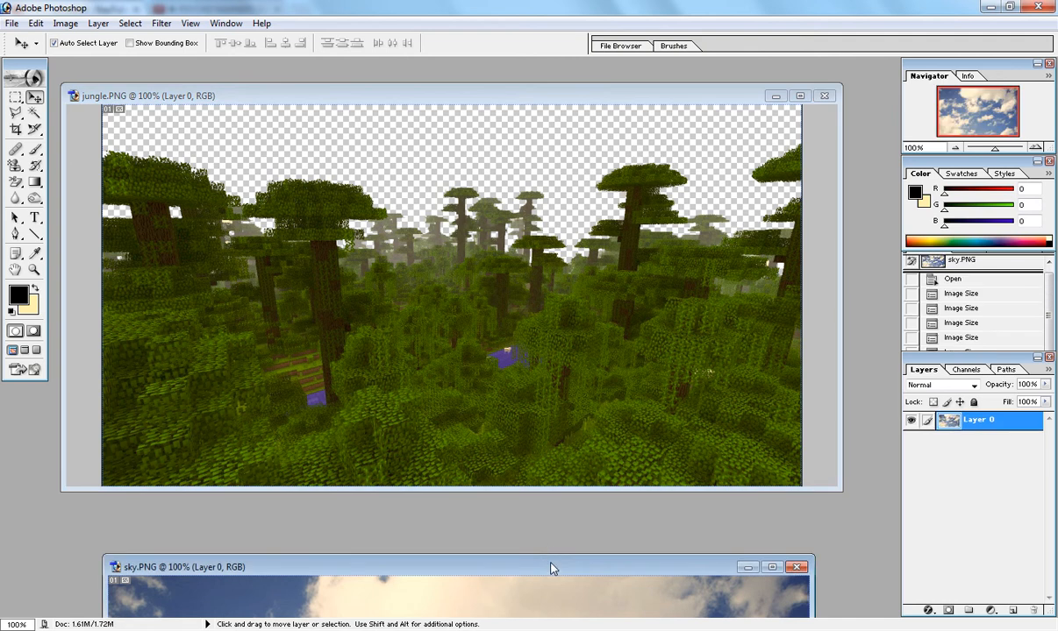
pyautogui.moveTo(552, 568); pyautogui.dragTo(508, 283)
pyautogui.moveTo(538, 437); pyautogui.dragTo(484, 281)
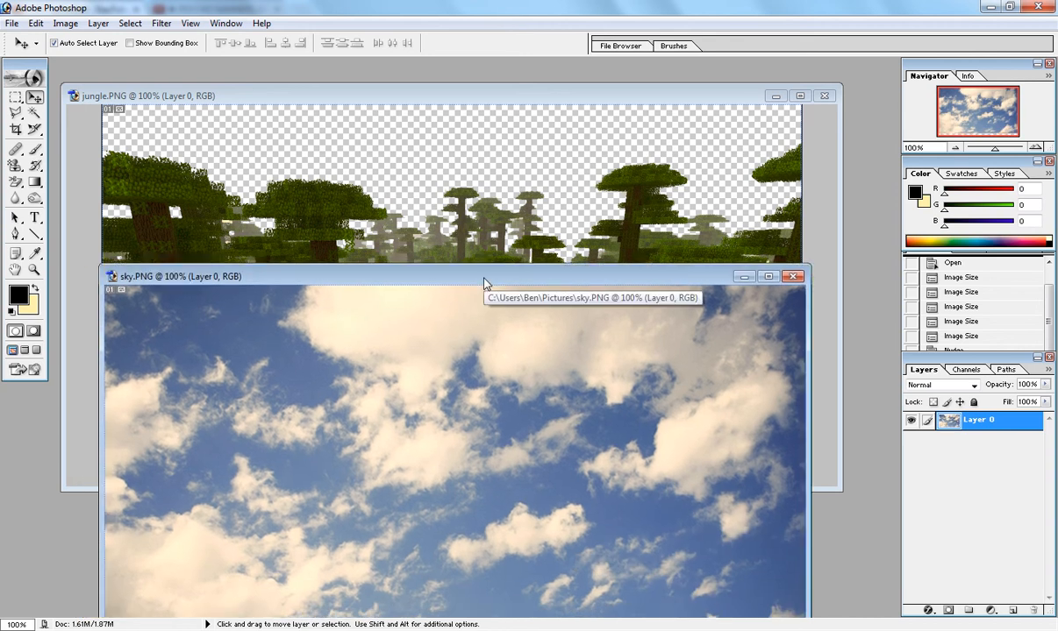
# - Check the pixel dimensions of the sky image
pyautogui.click(65, 24)
pyautogui.click(98, 138)
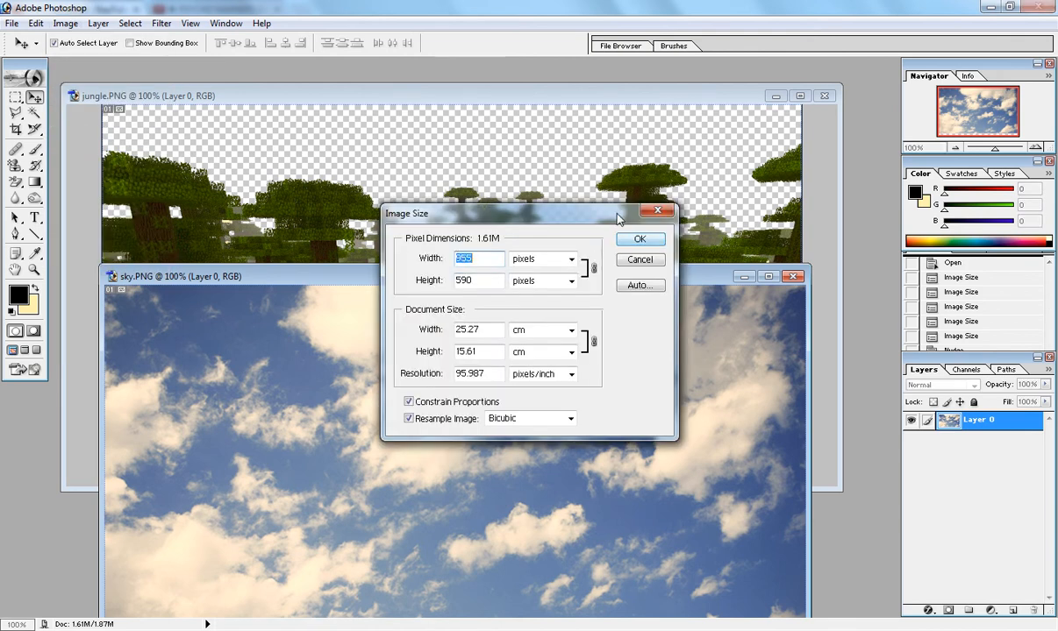
pyautogui.click(654, 241)
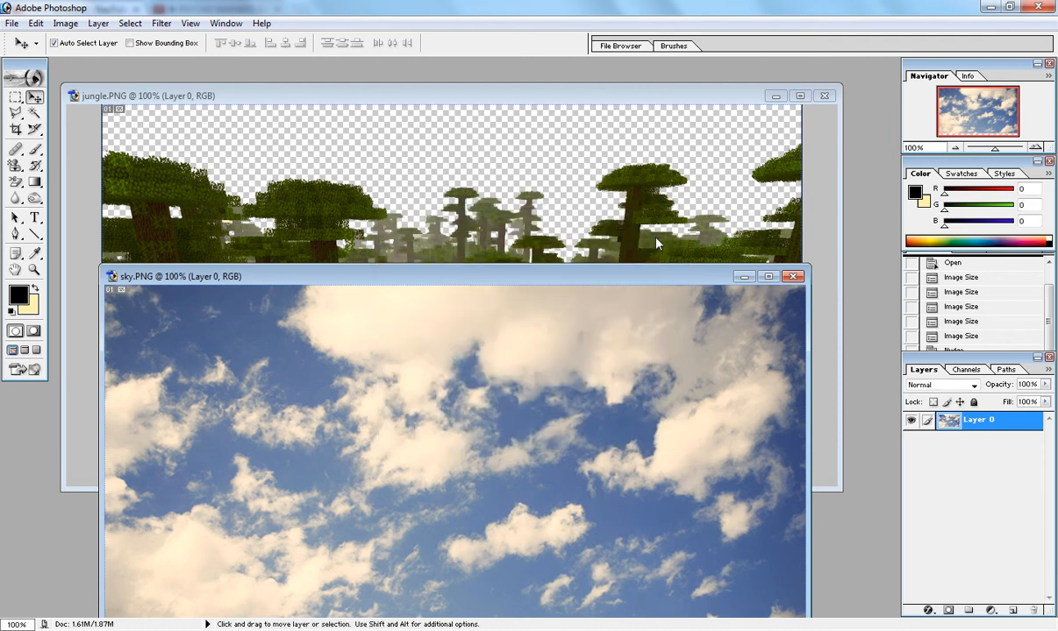
# - Copy the cut-out jungle layer into sky.PNG, aligned with the bottom edge, and show its bounding box
pyautogui.click(552, 97)
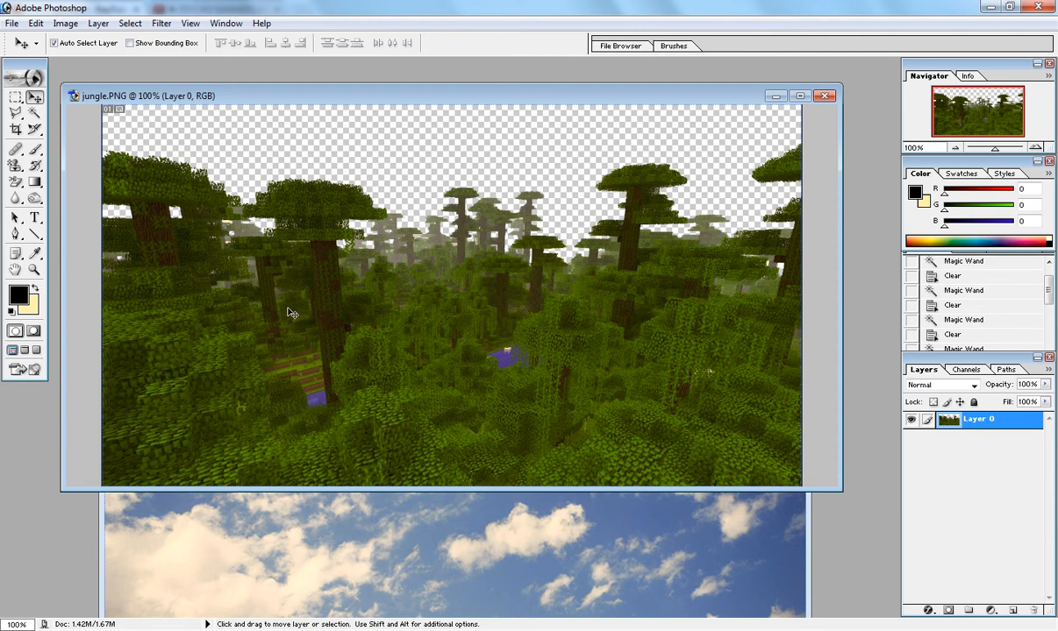
pyautogui.moveTo(311, 321); pyautogui.dragTo(330, 547)
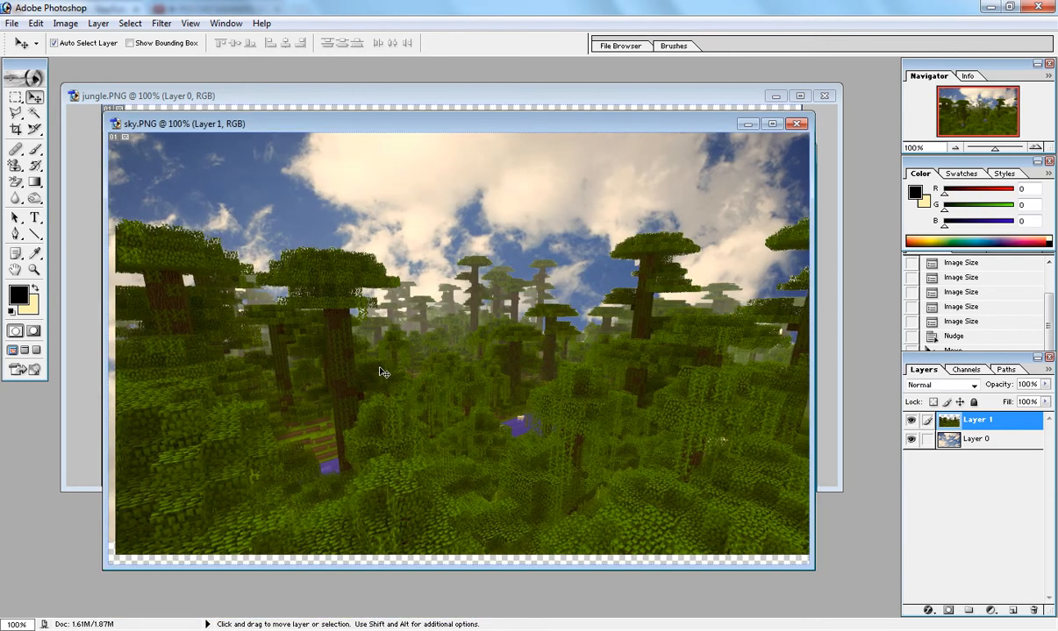
pyautogui.moveTo(383, 373); pyautogui.dragTo(292, 443)
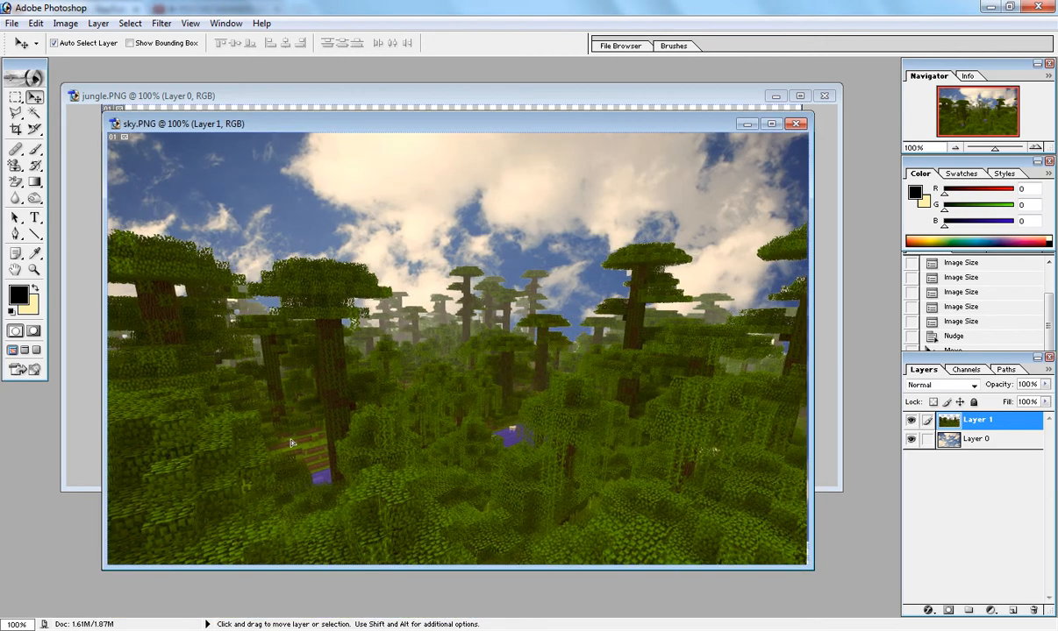
pyautogui.click(131, 43)
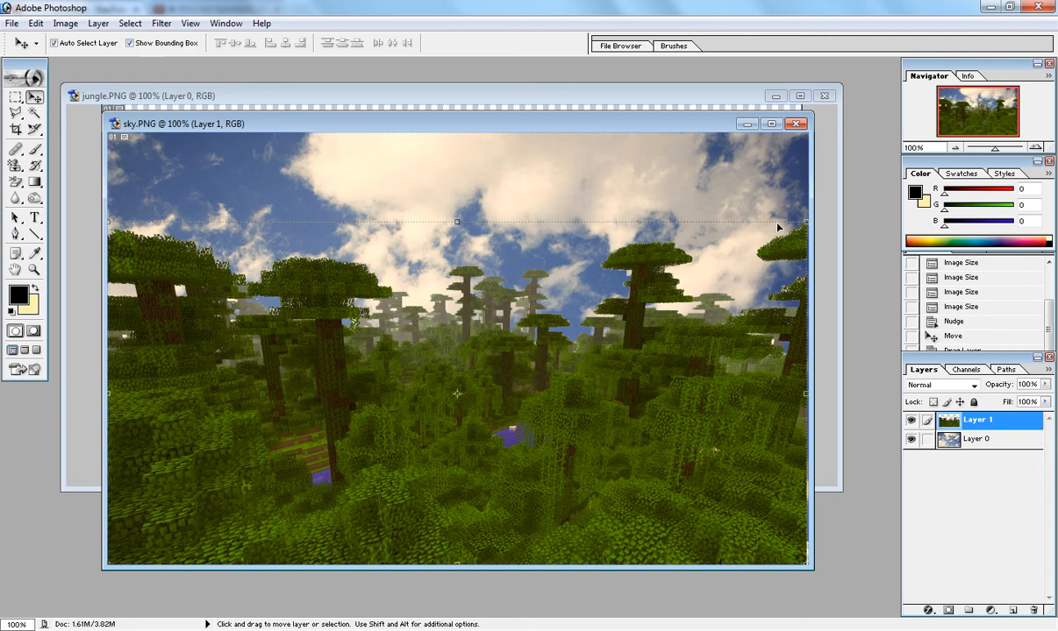
# - Stretch the jungle layer to 100.3% width and 100.9% height, apply the transformation, and hide the bounding box
pyautogui.moveTo(805, 222); pyautogui.dragTo(807, 218)
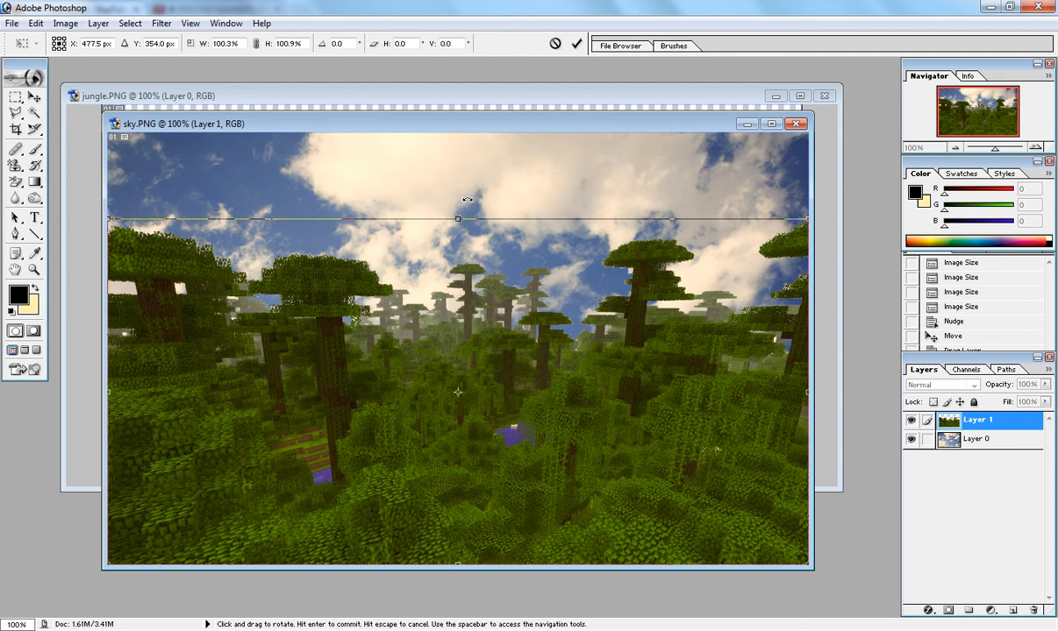
pyautogui.click(33, 97)
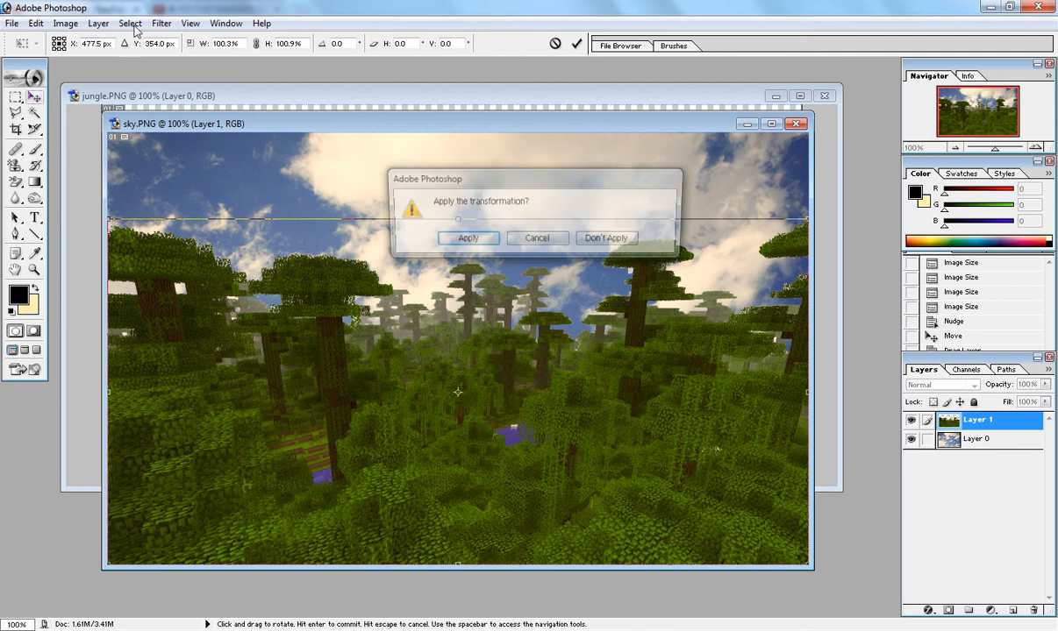
pyautogui.press('Return')
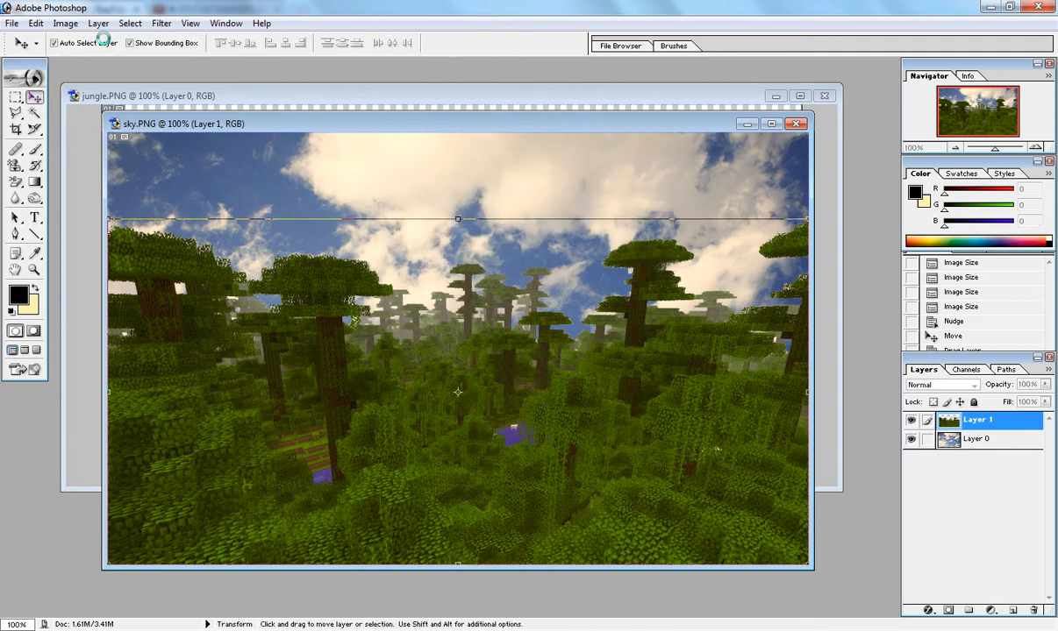
pyautogui.click(156, 45)
# - Close jungle.PNG without saving its changes
pyautogui.click(631, 96)
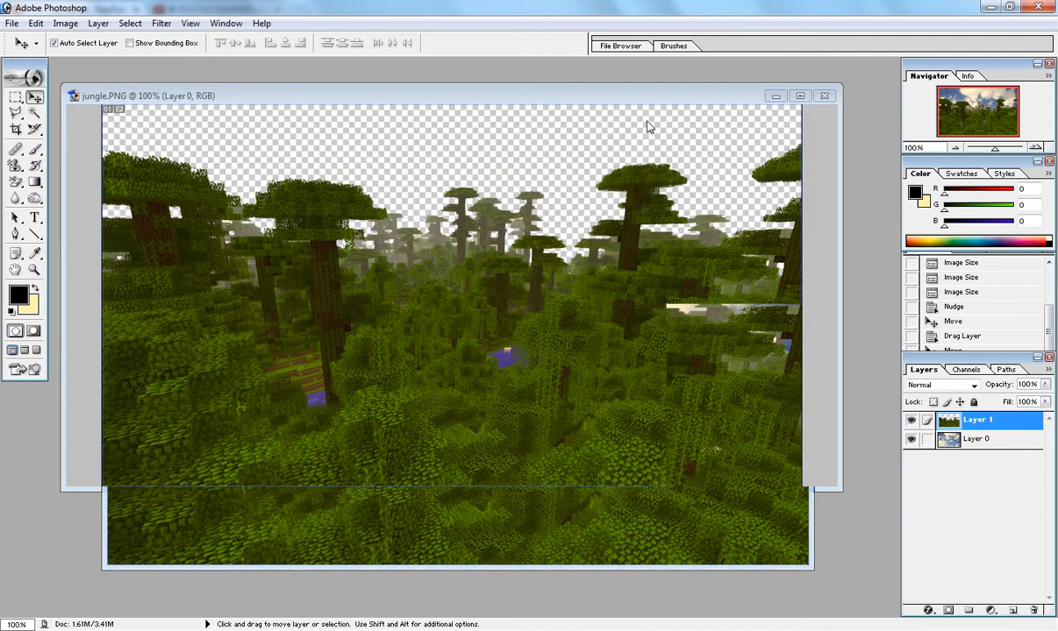
pyautogui.click(823, 95)
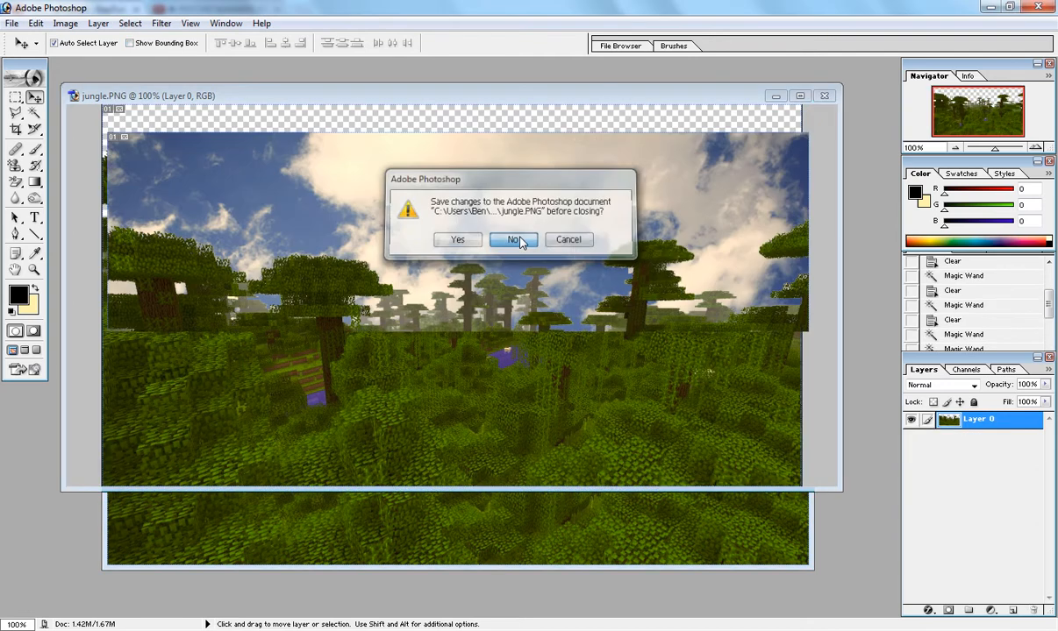
pyautogui.click(515, 240)
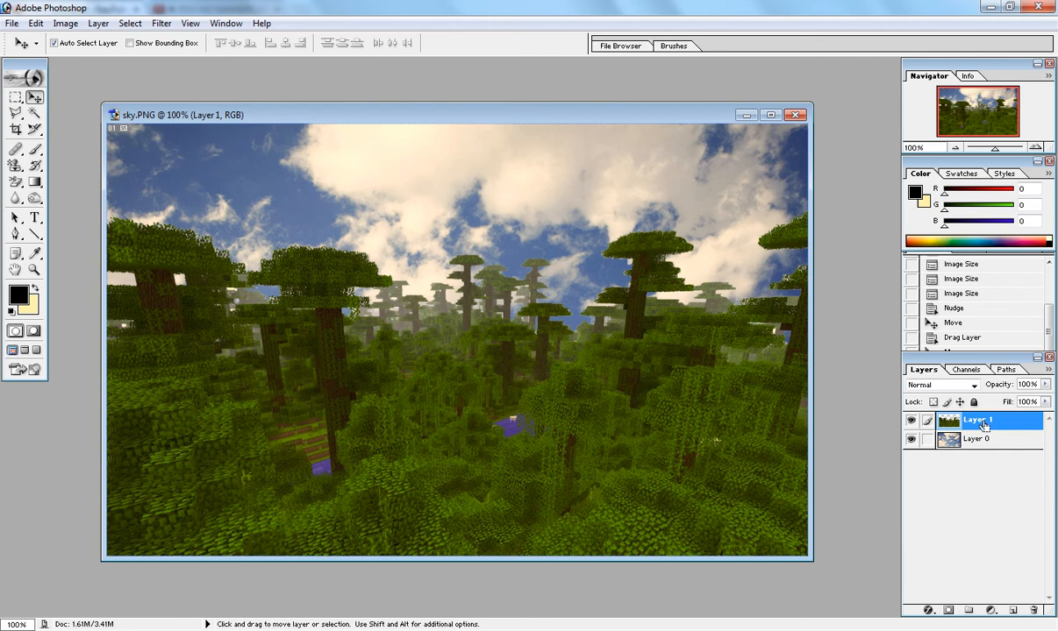
# - Duplicate both the jungle layer (Layer 1) and the sky layer (Layer 0)
pyautogui.hotkey('ctrl', 'j')
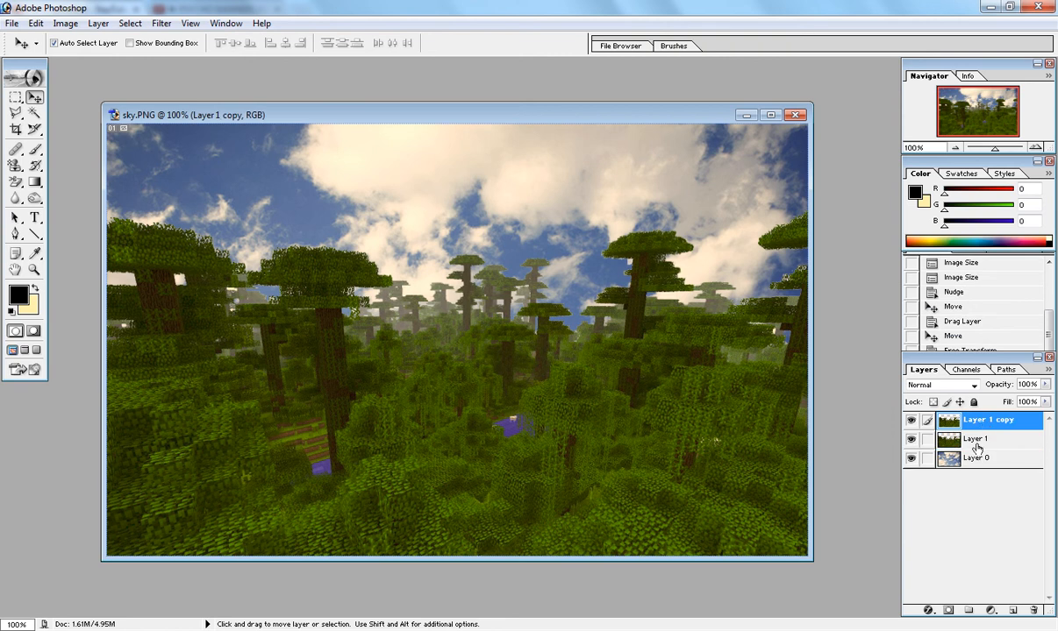
pyautogui.click(972, 460)
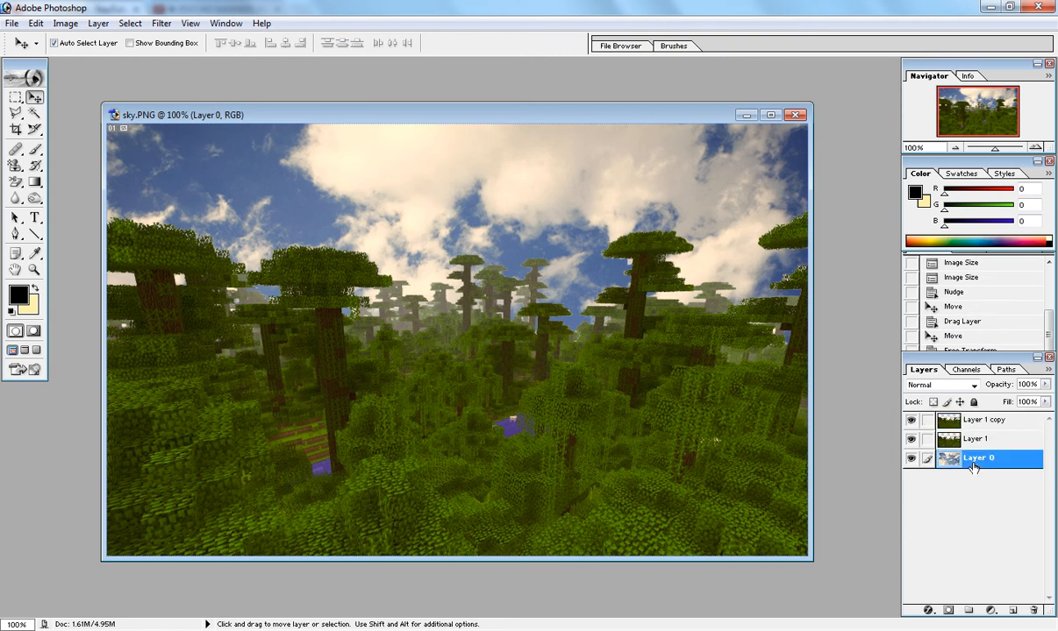
pyautogui.hotkey('ctrl', 'j')
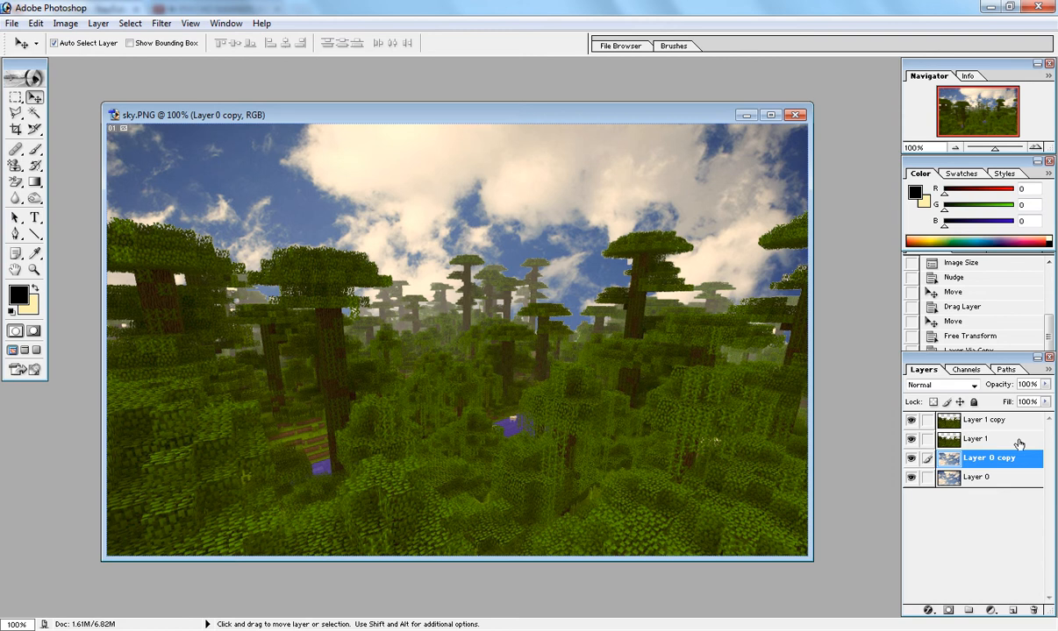
# - Darken the duplicated jungle layer with Levels, using input levels 92, 1.97 and 255
pyautogui.click(997, 422)
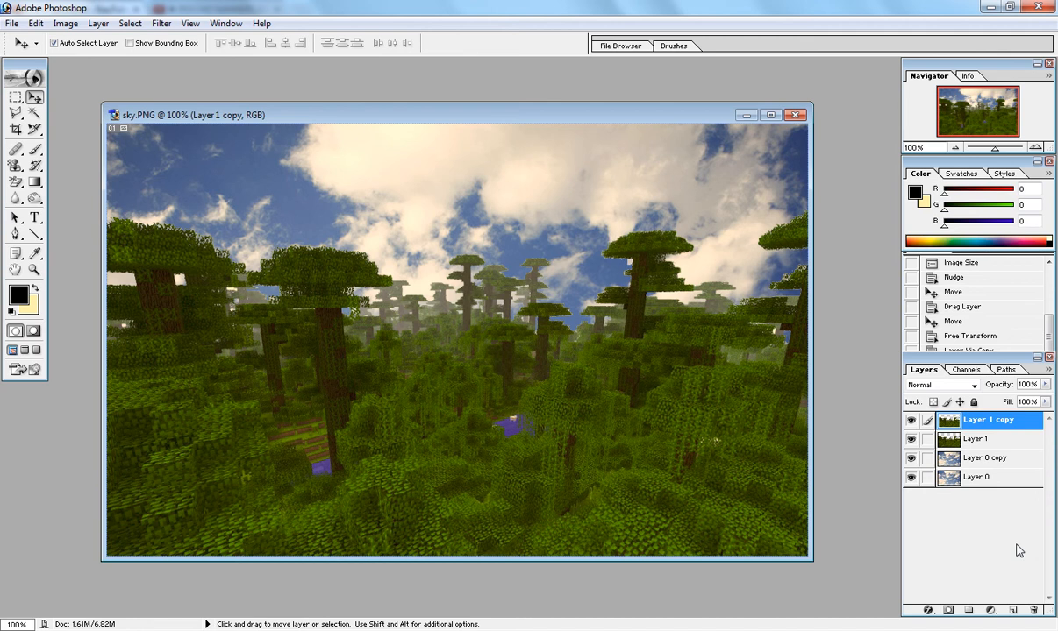
pyautogui.hotkey('ctrl', 'l')
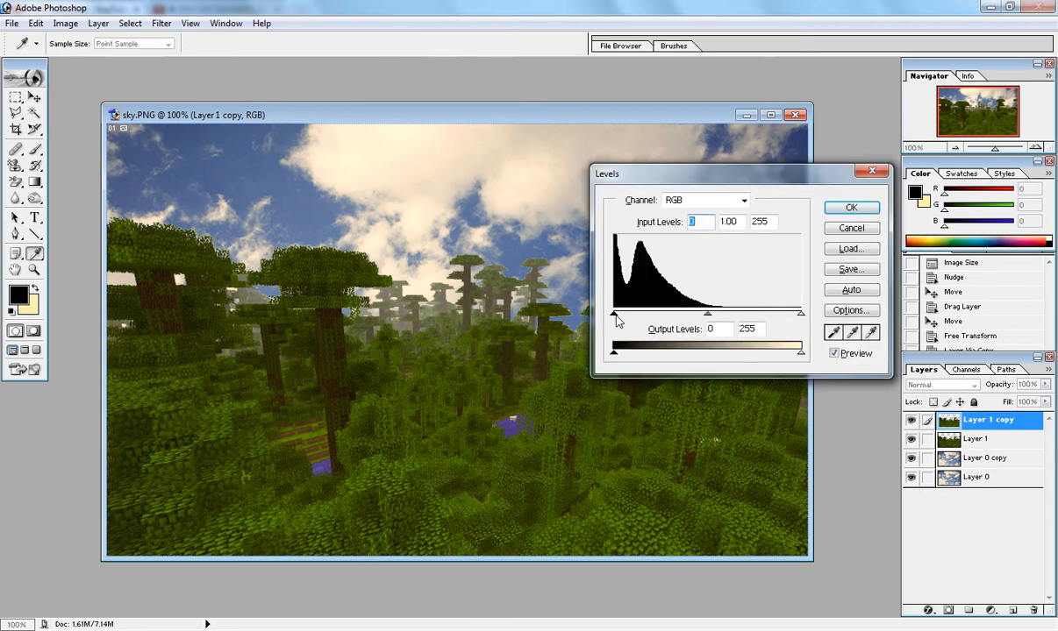
pyautogui.moveTo(615, 315); pyautogui.dragTo(676, 316)
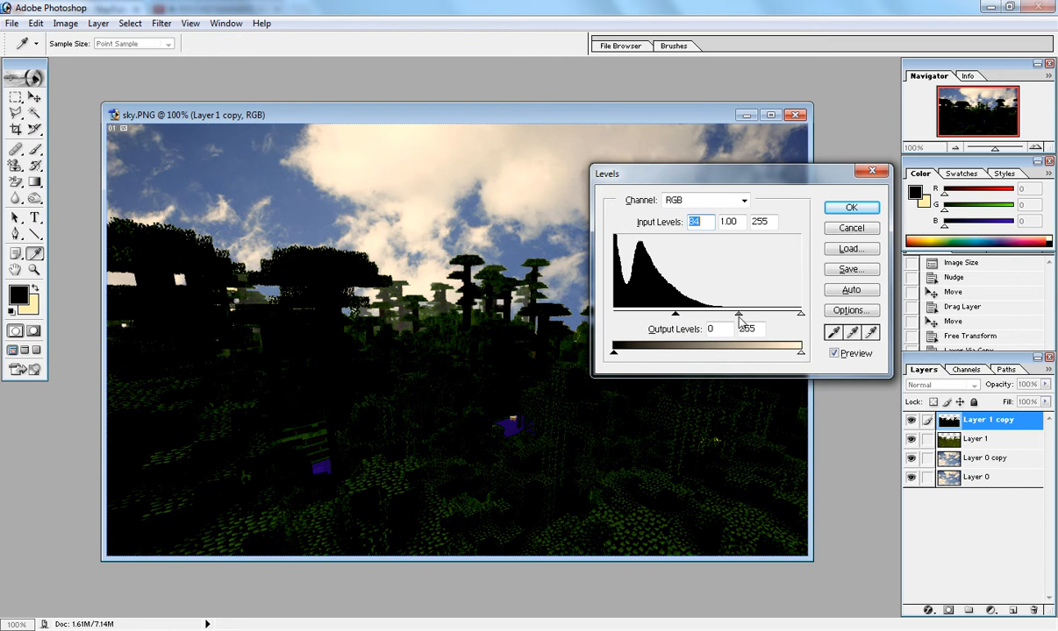
pyautogui.moveTo(741, 318); pyautogui.dragTo(713, 317)
pyautogui.click(827, 207)
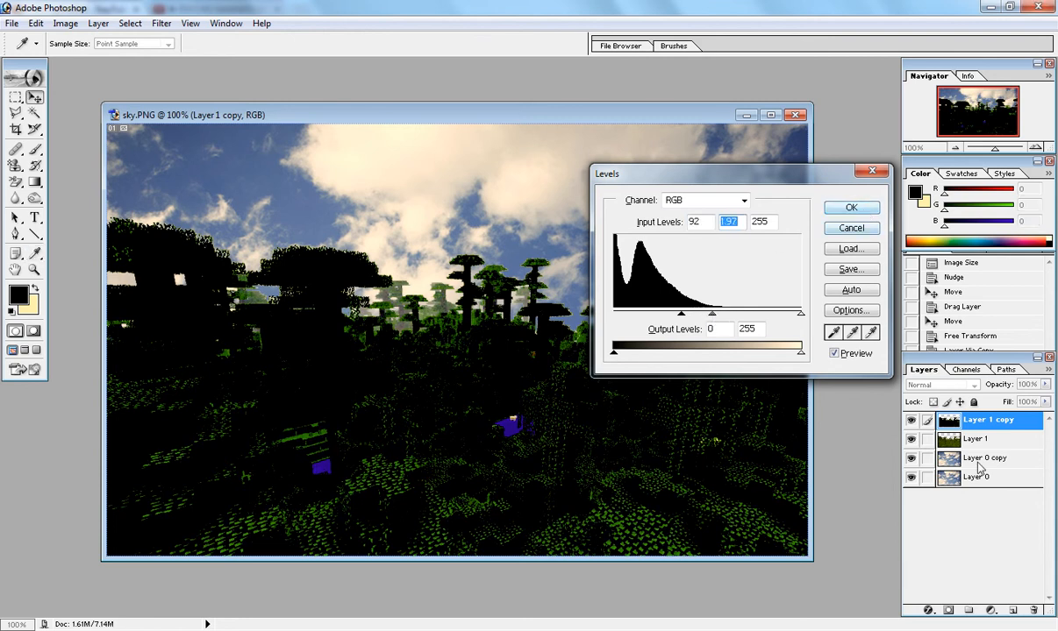
# - Darken the duplicated sky layer with Levels, using input levels 145, 1.58 and 255
pyautogui.press('v')
pyautogui.click(976, 459)
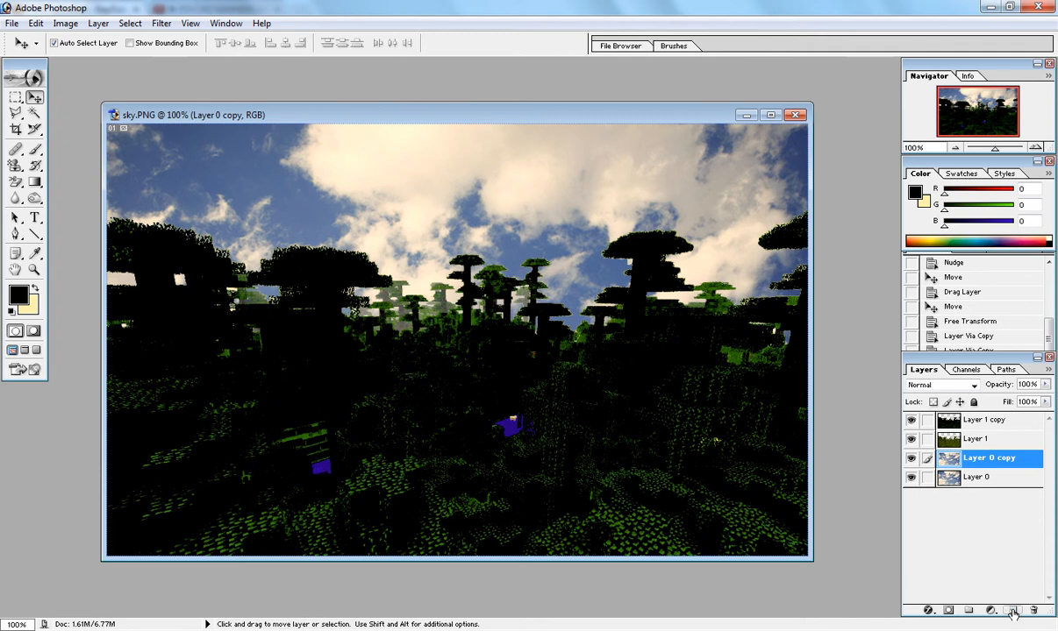
pyautogui.press('i')
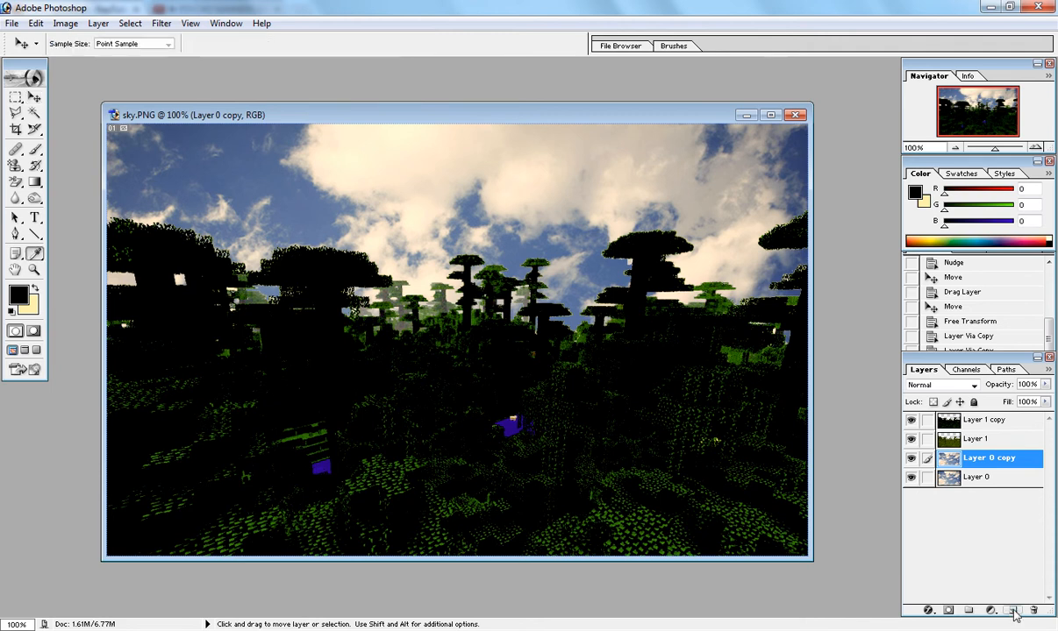
pyautogui.hotkey('ctrl', 'l')
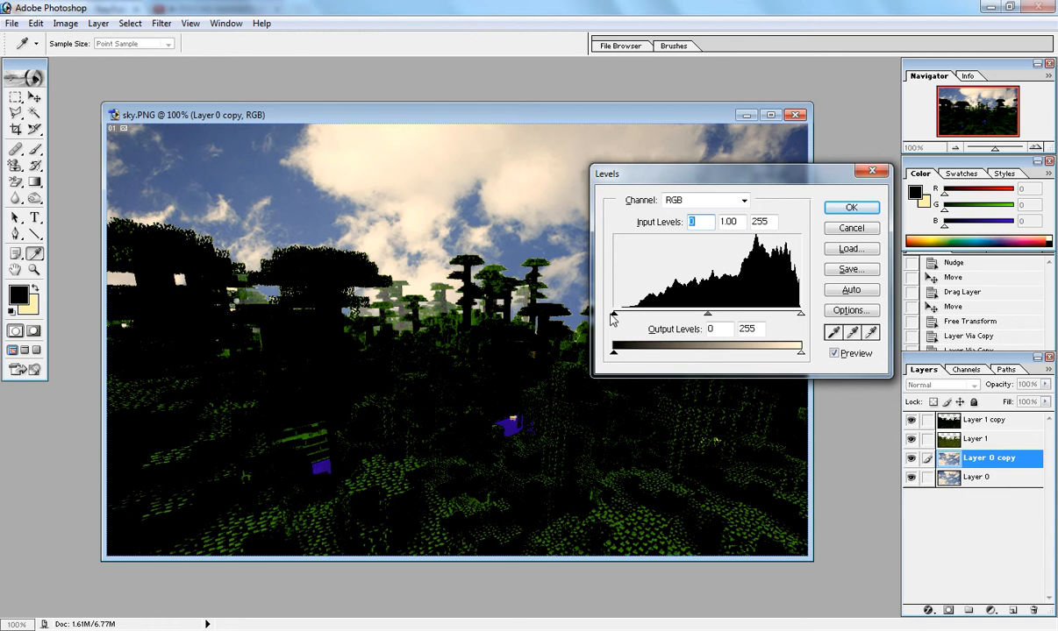
pyautogui.moveTo(613, 313); pyautogui.dragTo(704, 313)
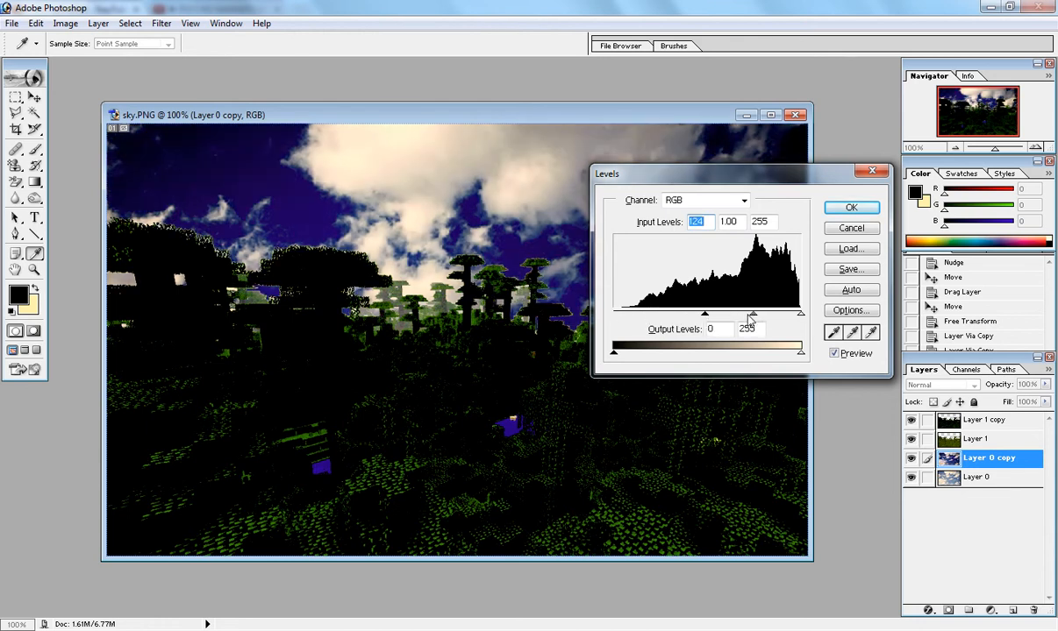
pyautogui.moveTo(751, 313); pyautogui.dragTo(720, 314)
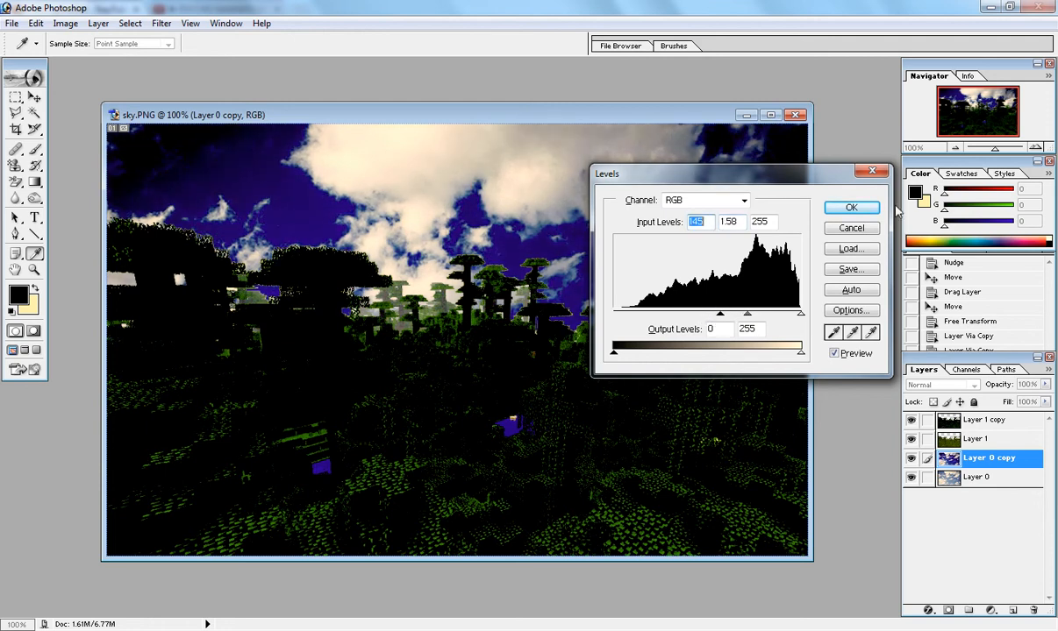
pyautogui.click(852, 208)
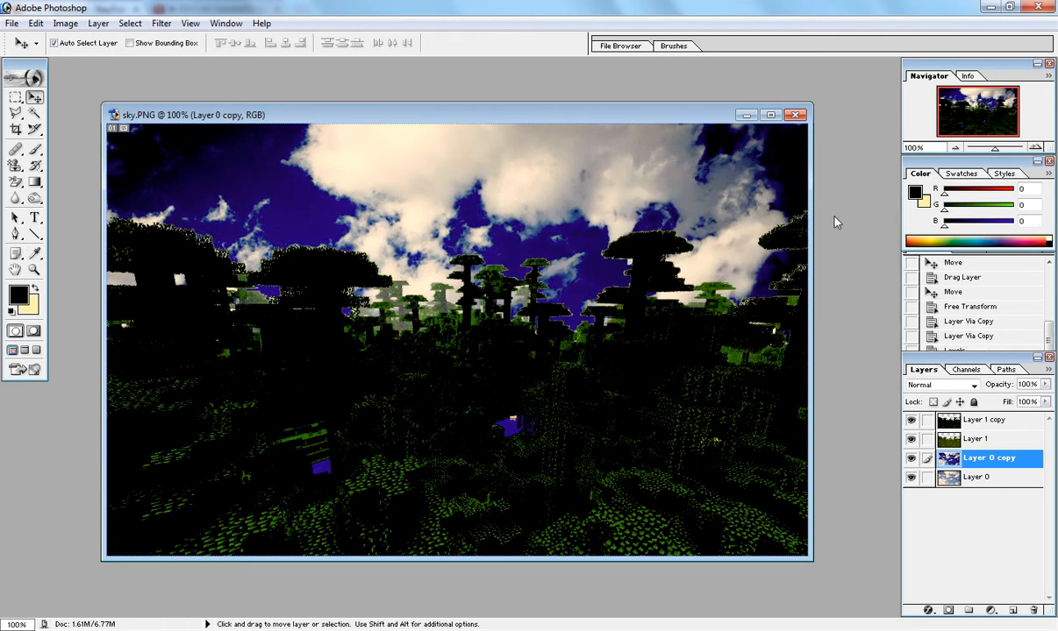
# - Paint out the small clouds above the leftmost trees on Layer 0 copy with a black 21-pixel brush
pyautogui.click(35, 150)
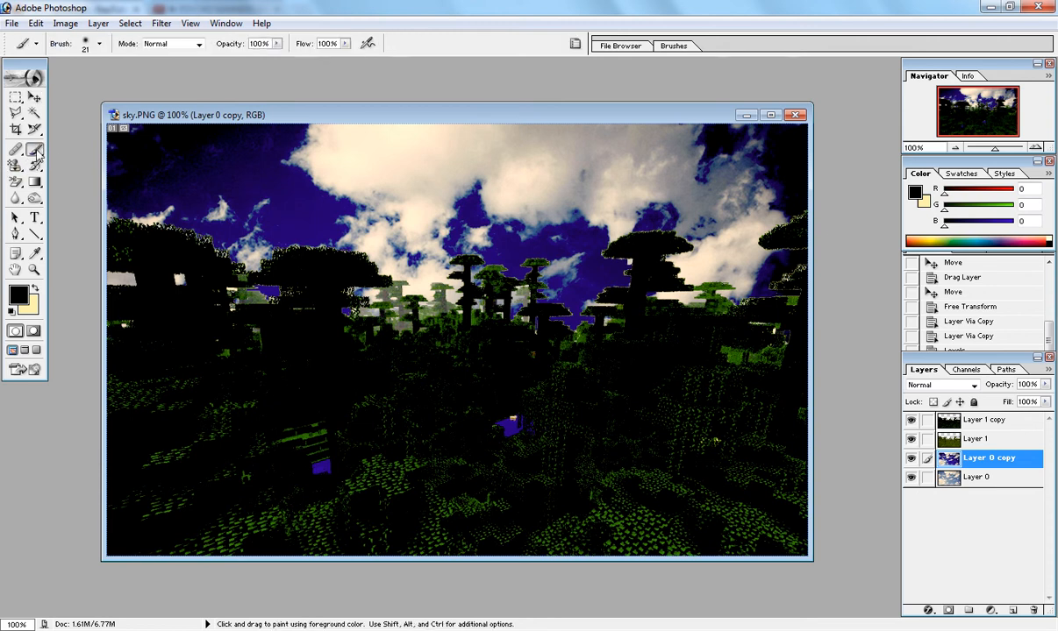
pyautogui.rightClick(35, 150)
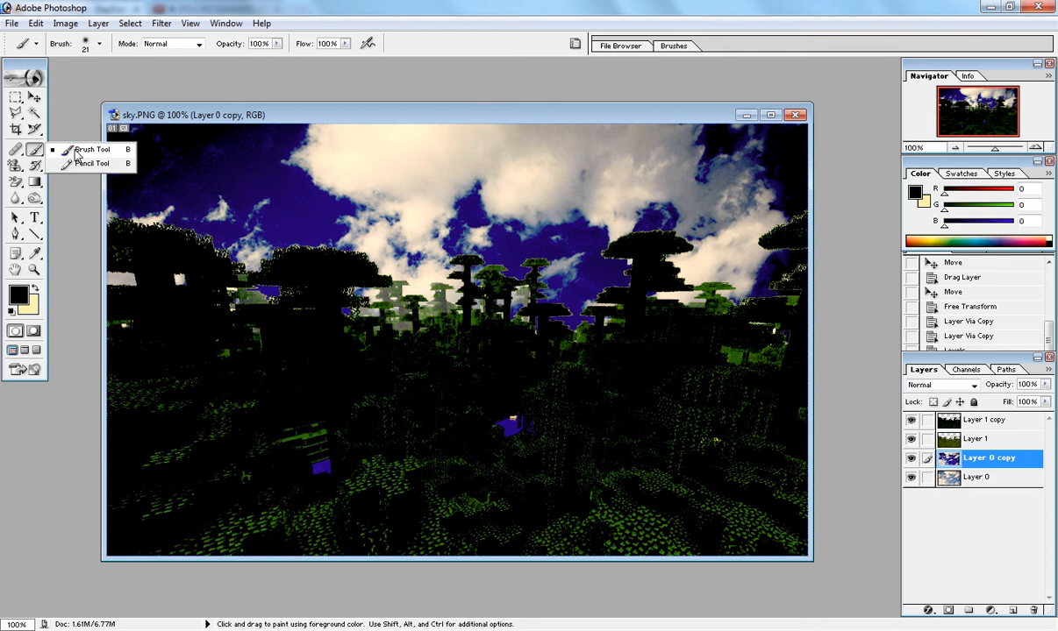
pyautogui.click(75, 153)
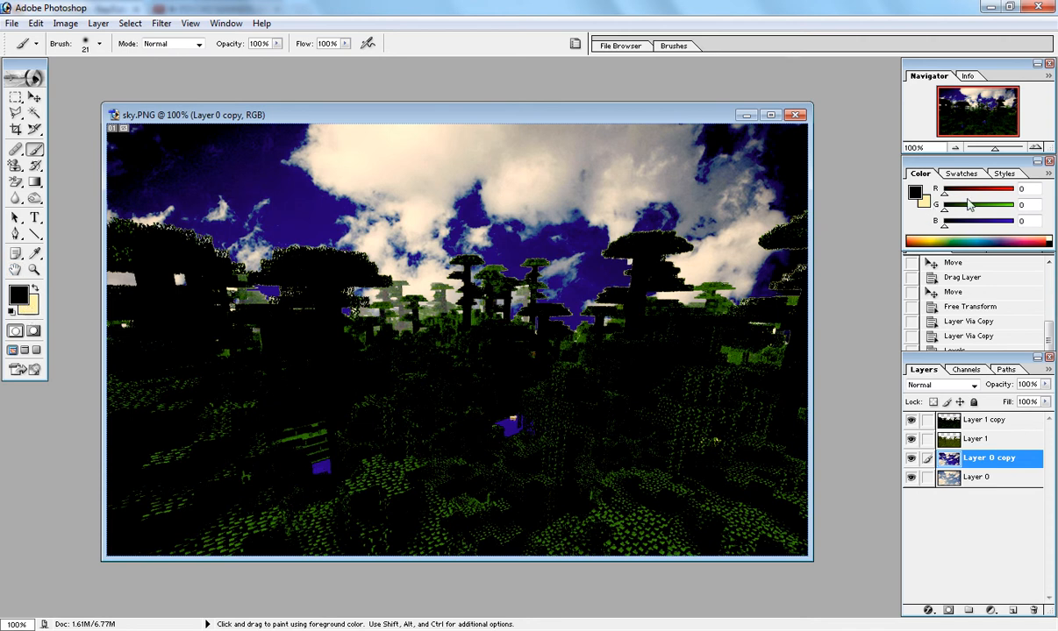
pyautogui.moveTo(968, 204); pyautogui.dragTo(946, 211)
pyautogui.moveTo(158, 207)
pyautogui.mouseDown()
pyautogui.moveTo(119, 220)
pyautogui.moveTo(155, 214)
pyautogui.moveTo(134, 227)
pyautogui.moveTo(161, 213)
pyautogui.mouseUp()
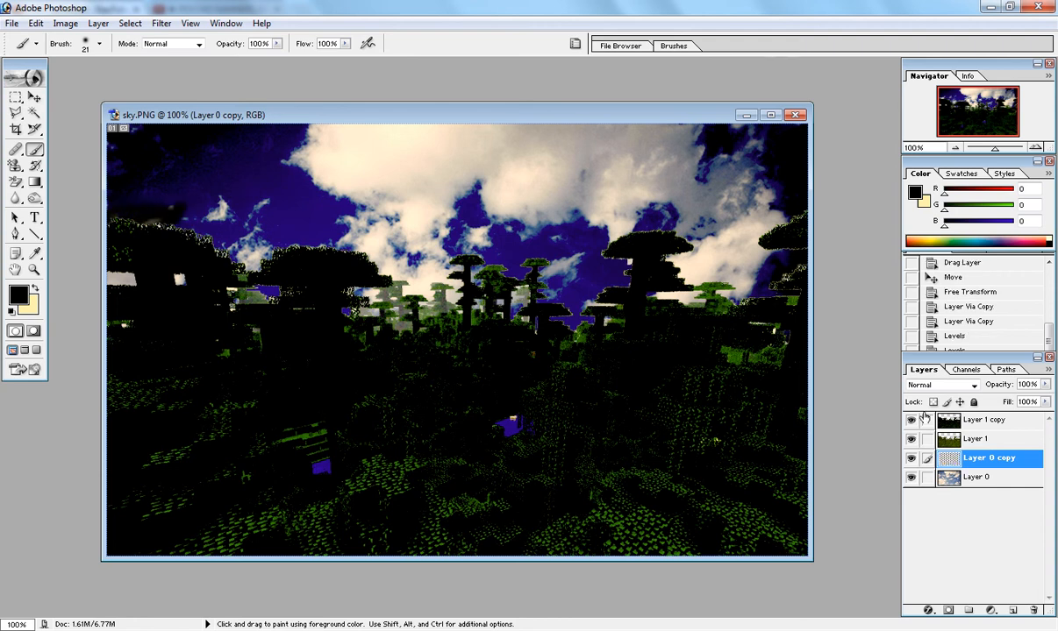
# - Paint black over the bright gaps in the leftmost trees and stray spots in the forest on Layer 1 copy
pyautogui.click(984, 421)
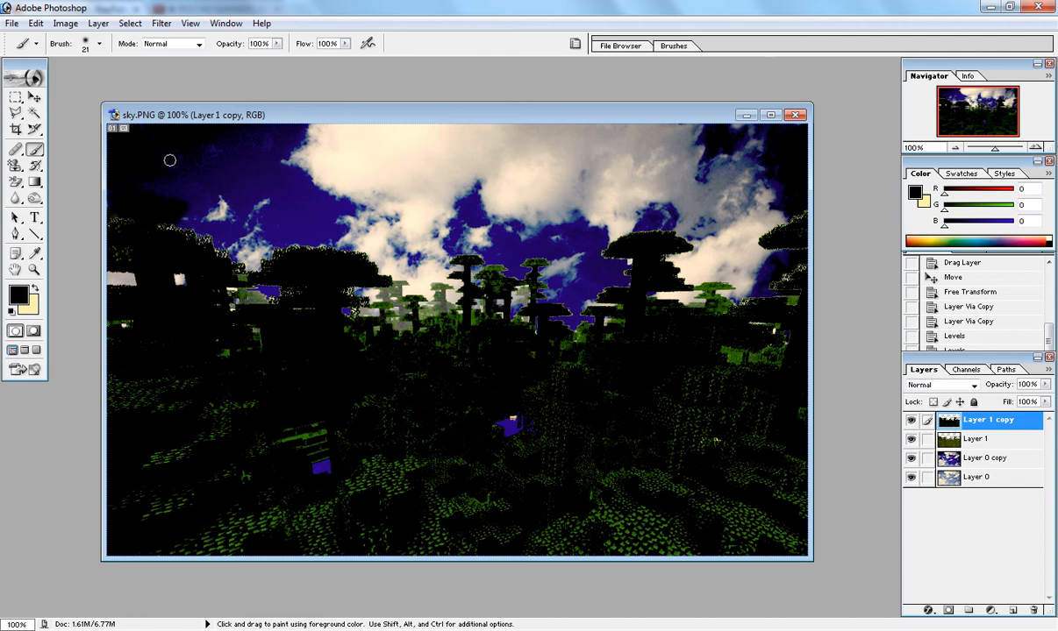
pyautogui.click(120, 236)
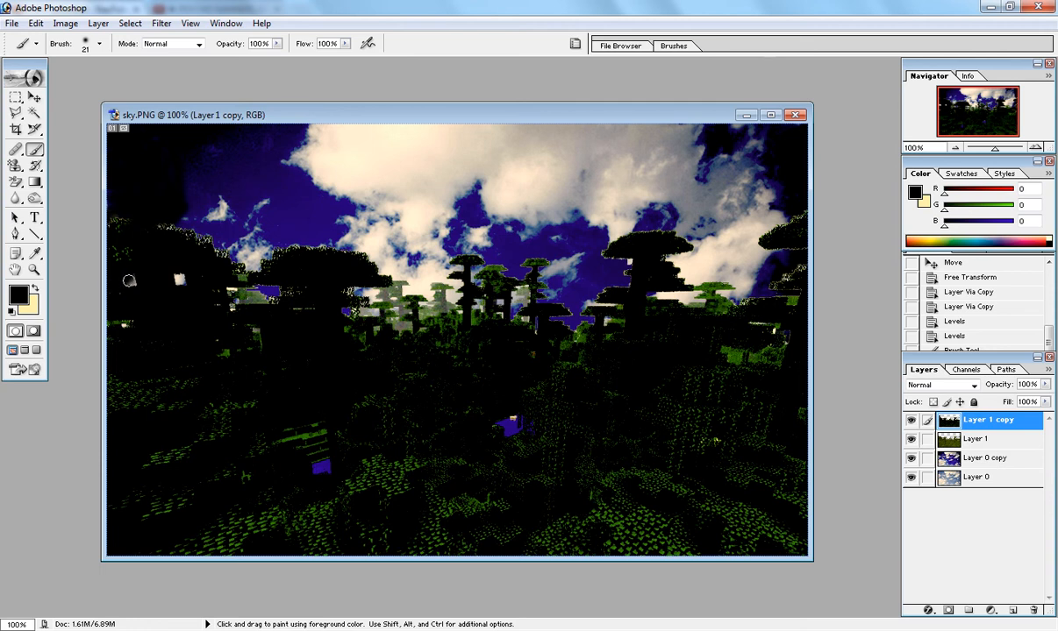
pyautogui.click(129, 277)
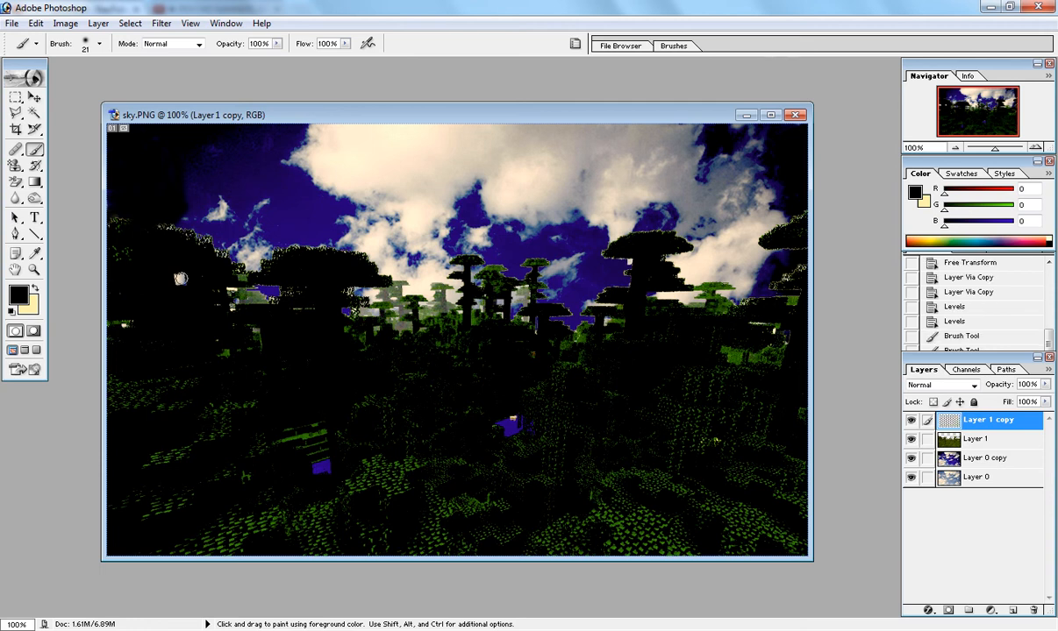
pyautogui.click(172, 262)
pyautogui.click(110, 294)
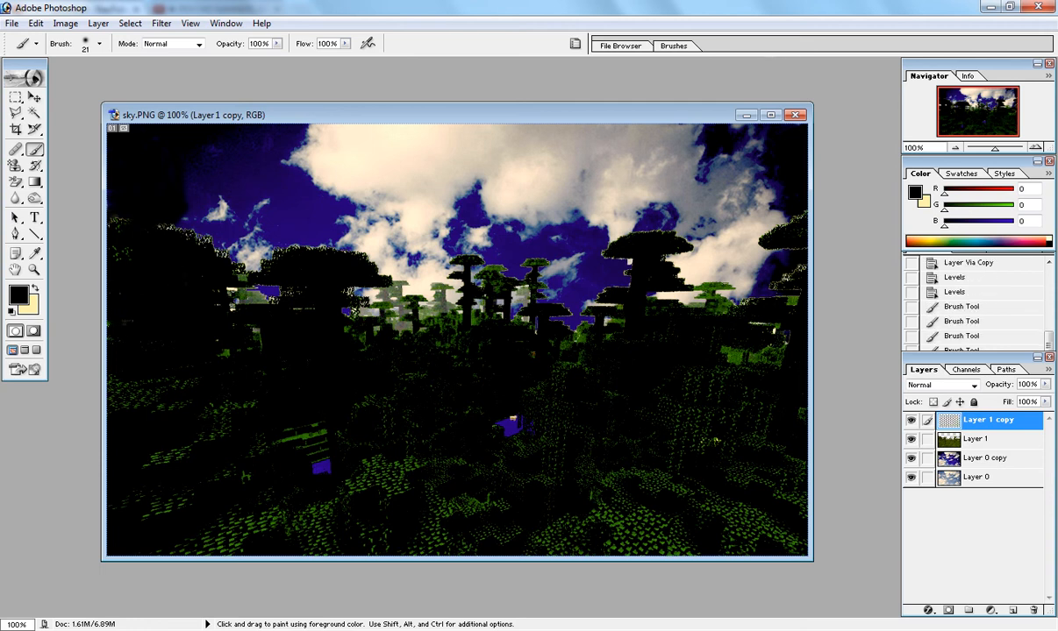
pyautogui.click(105, 321)
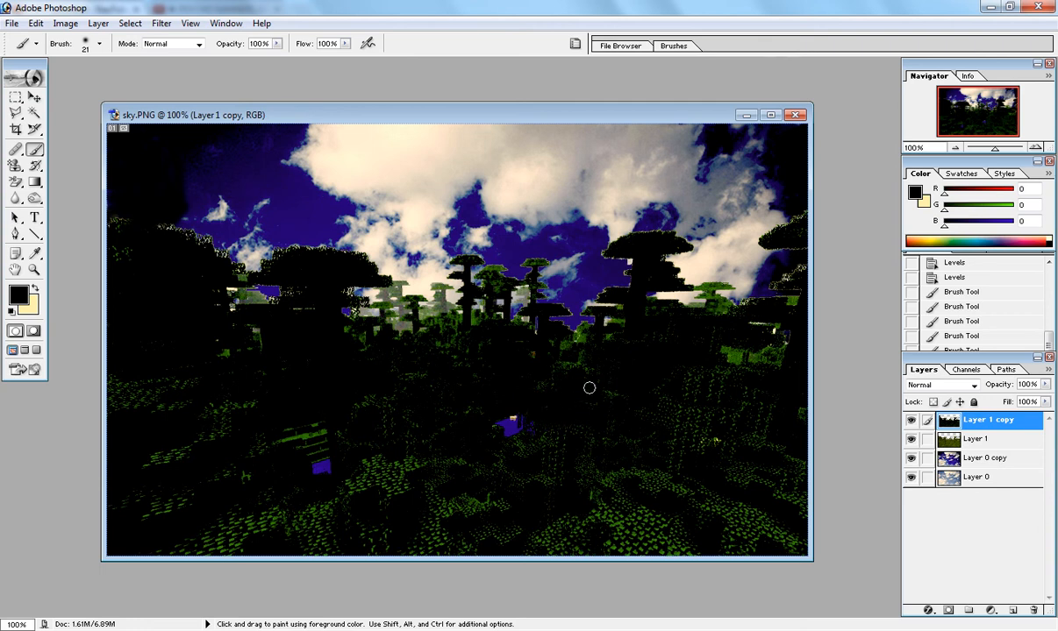
pyautogui.click(559, 363)
pyautogui.click(630, 386)
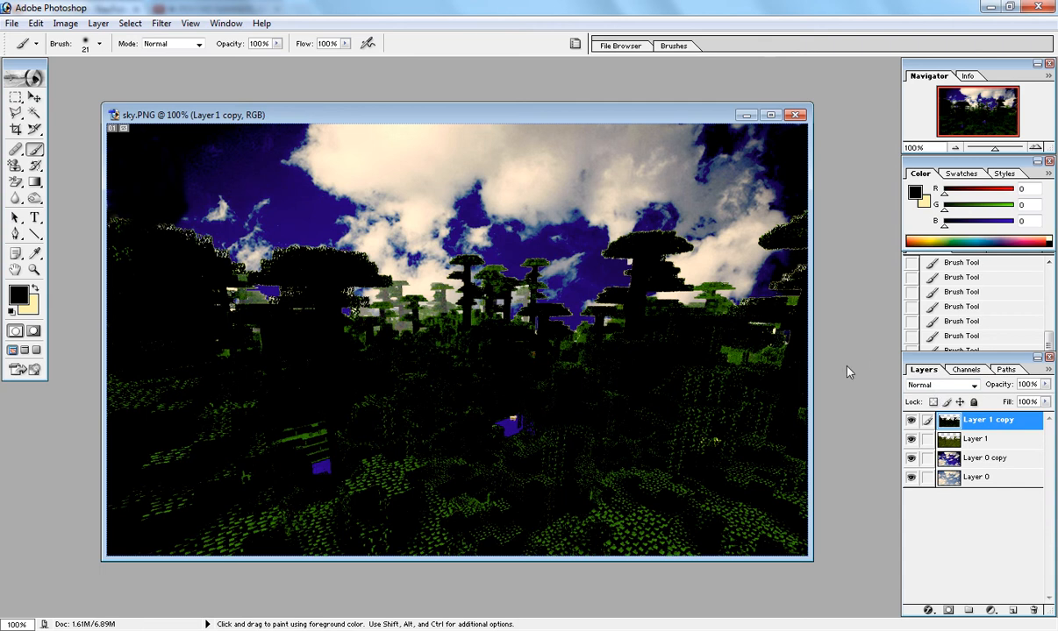
# - Load the RGB channel's bright areas as a selection and fill it with the cream background colour on a new layer
pyautogui.click(964, 370)
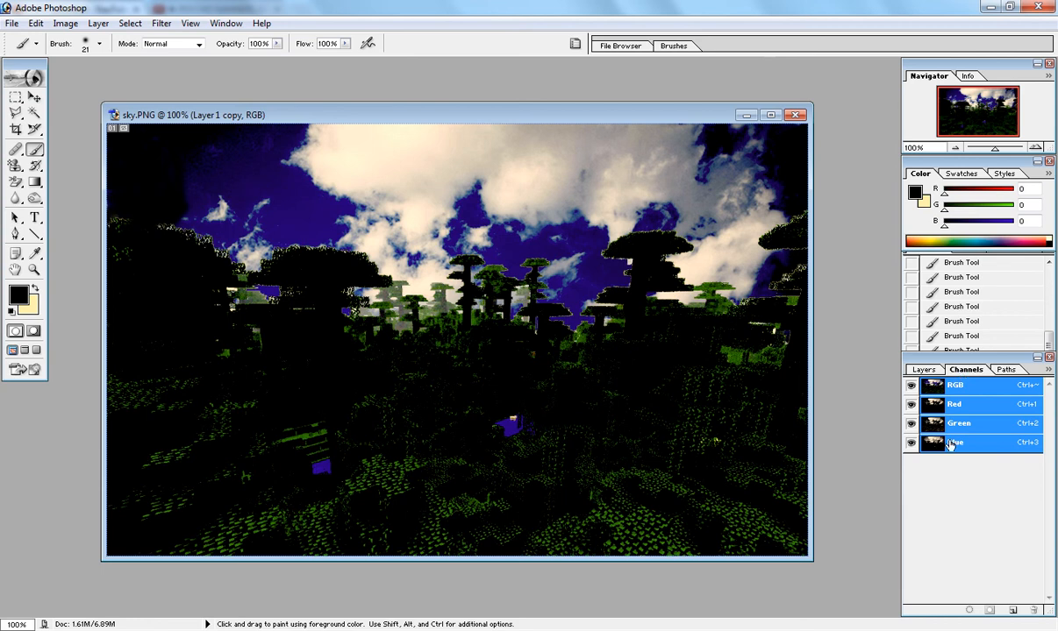
pyautogui.click(965, 611)
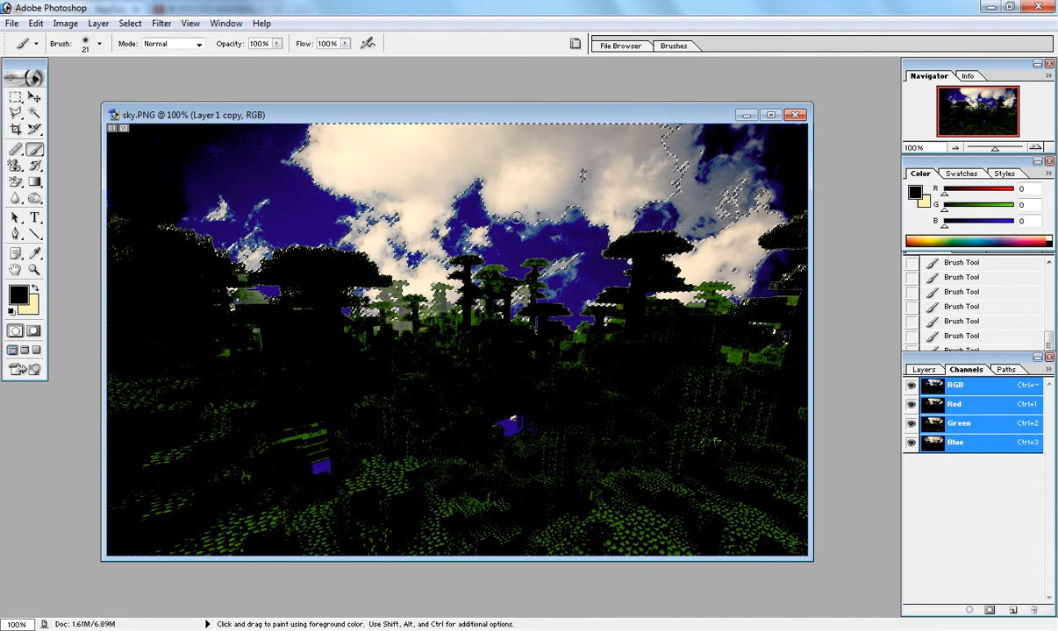
pyautogui.click(932, 369)
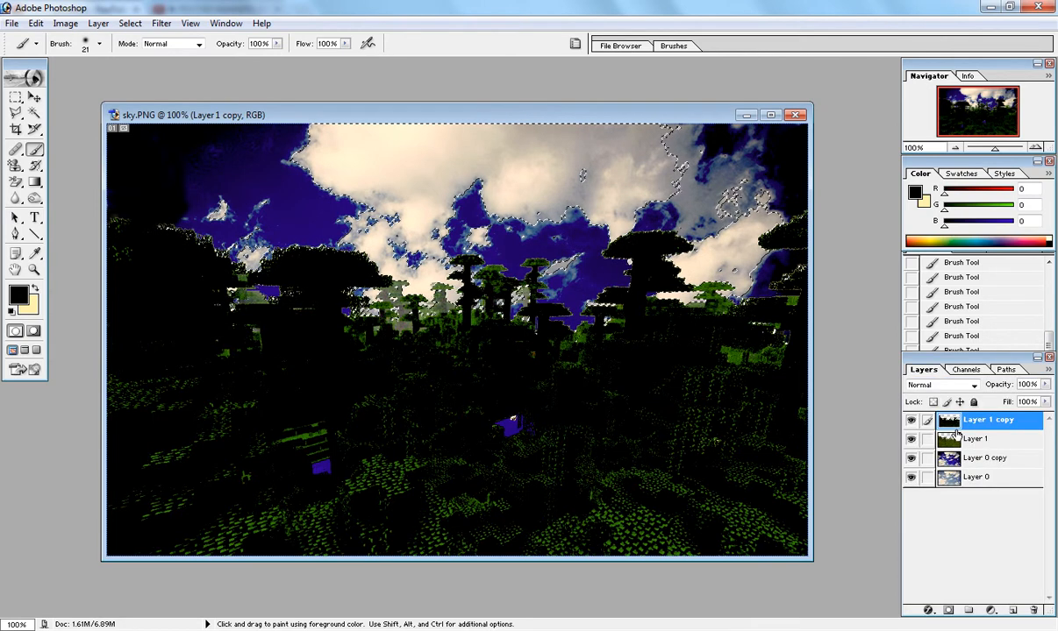
pyautogui.click(1011, 612)
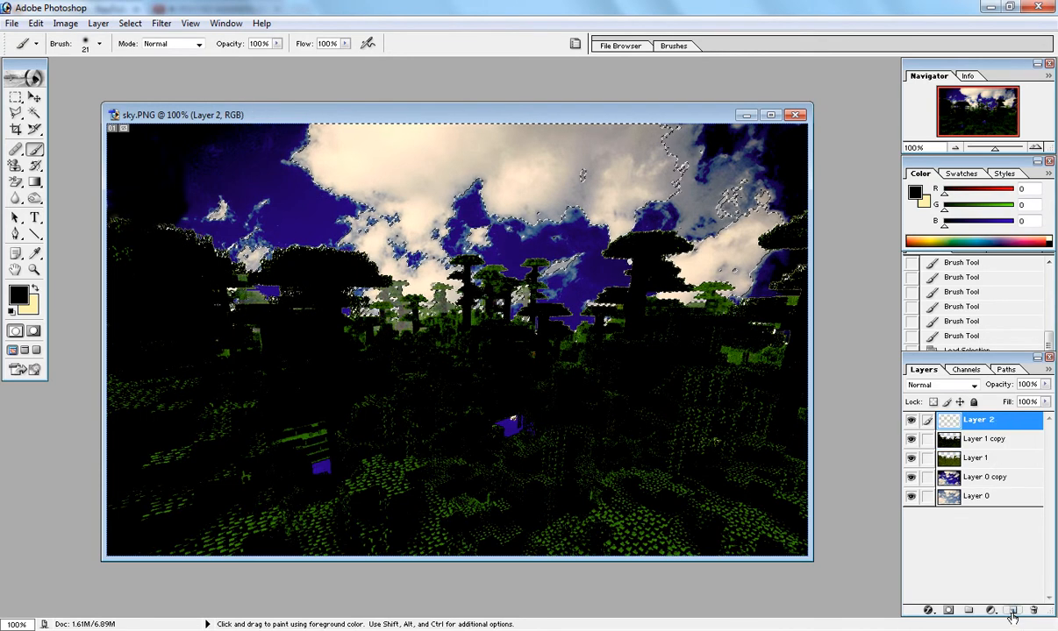
pyautogui.doubleClick(980, 420)
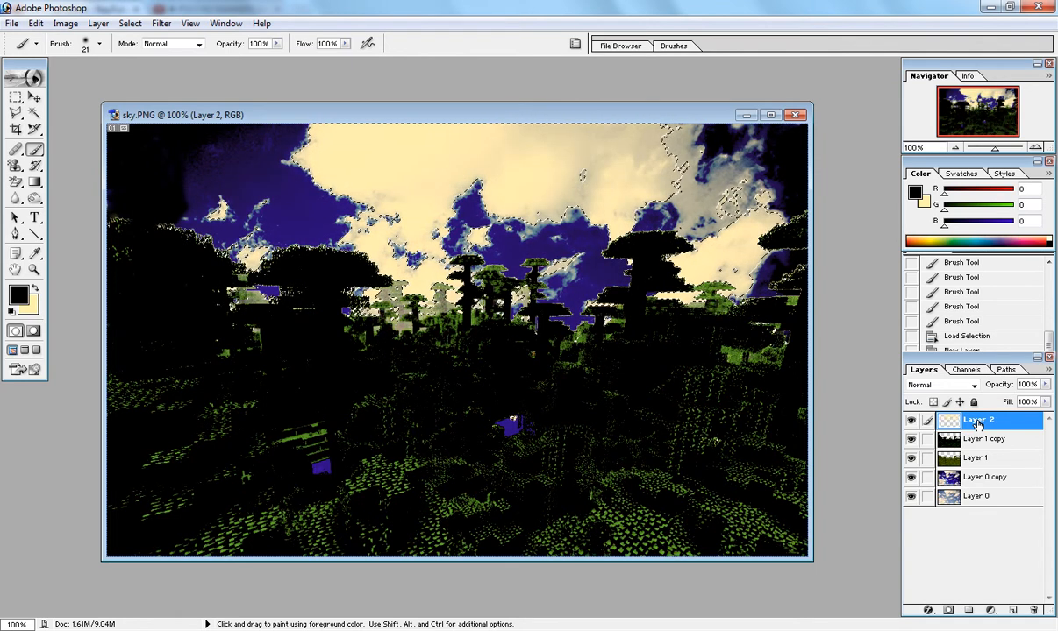
# - Delete the darkened duplicate layers Layer 1 copy and Layer 0 copy
pyautogui.click(980, 438)
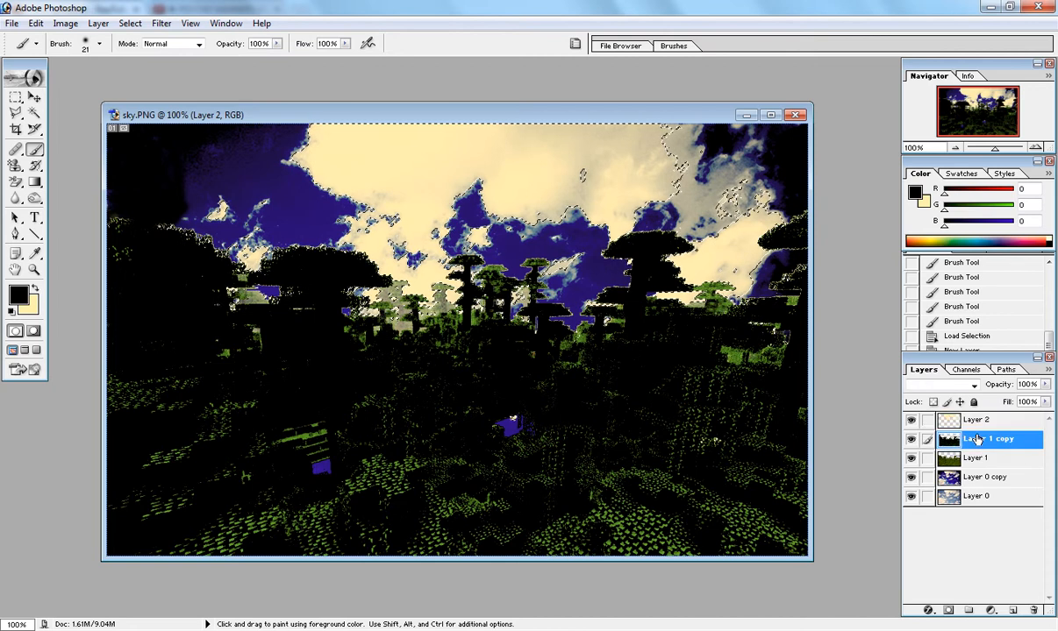
pyautogui.click(1033, 612)
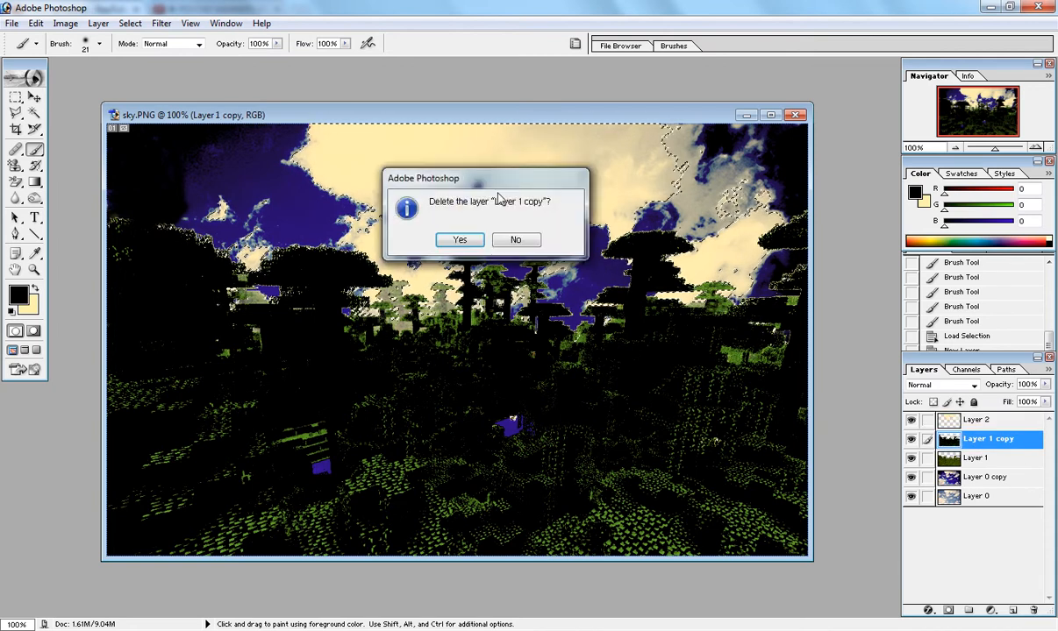
pyautogui.press('Return')
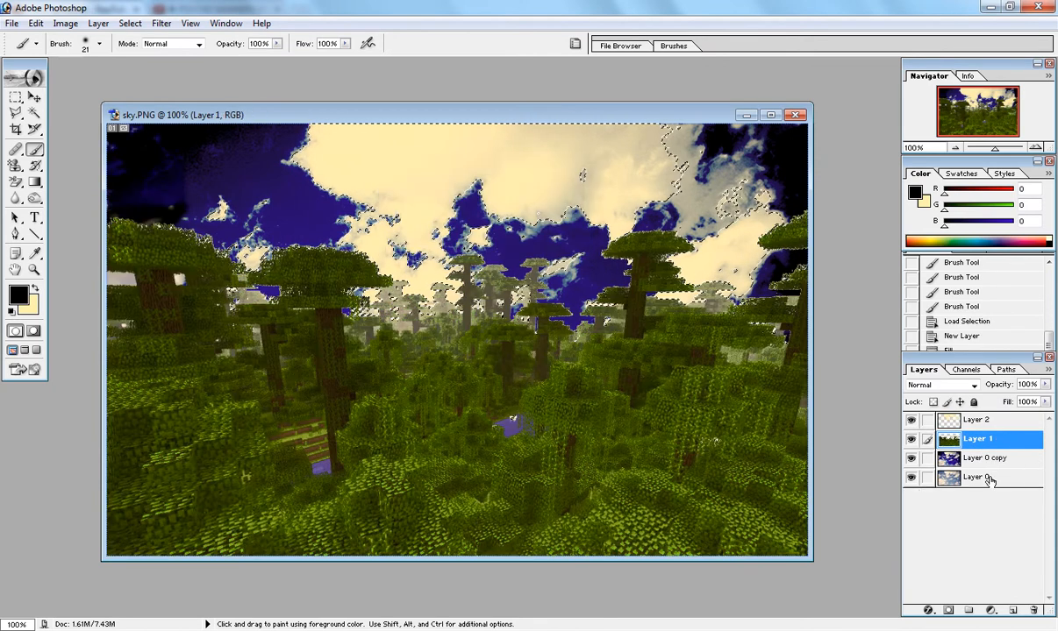
pyautogui.click(982, 458)
pyautogui.click(1034, 612)
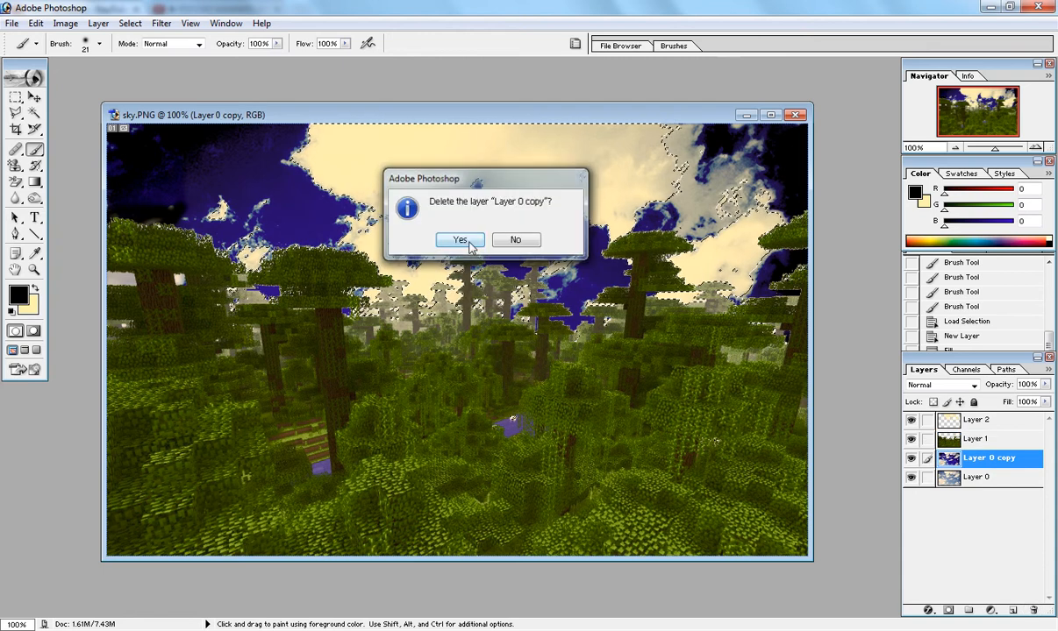
pyautogui.click(467, 269)
# - Copy the selected bright areas of Layer 2 onto a new layer
pyautogui.click(986, 422)
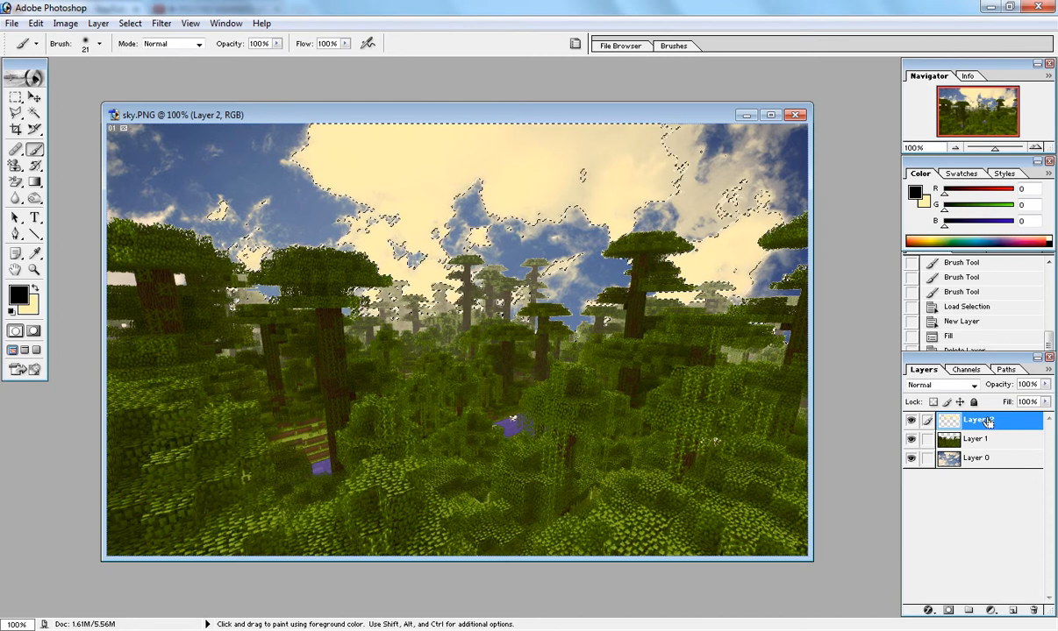
pyautogui.hotkey('ctrl', 'j')
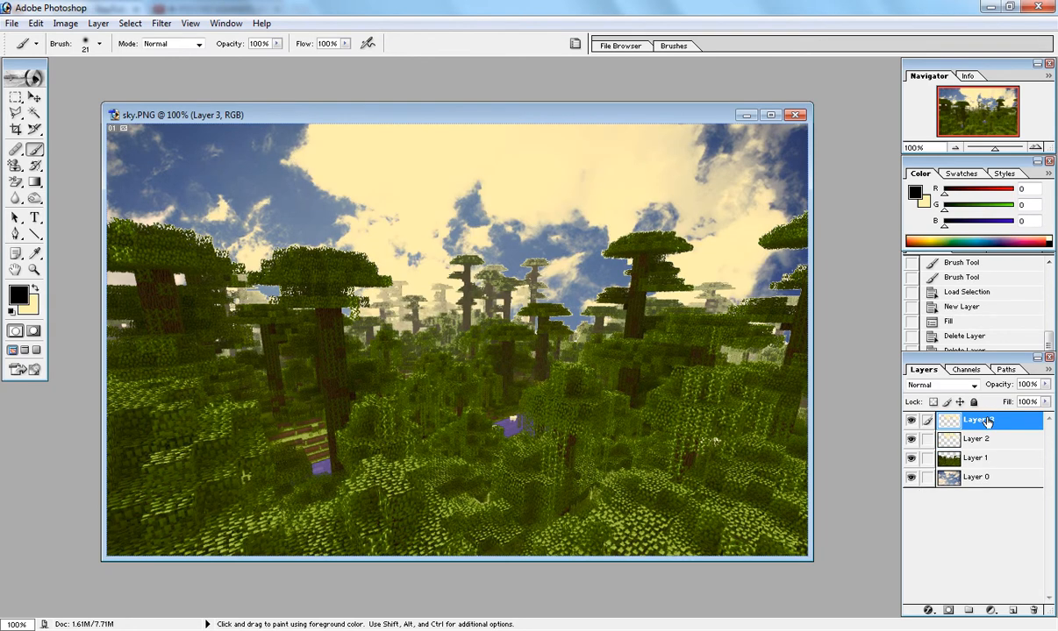
pyautogui.click(976, 434)
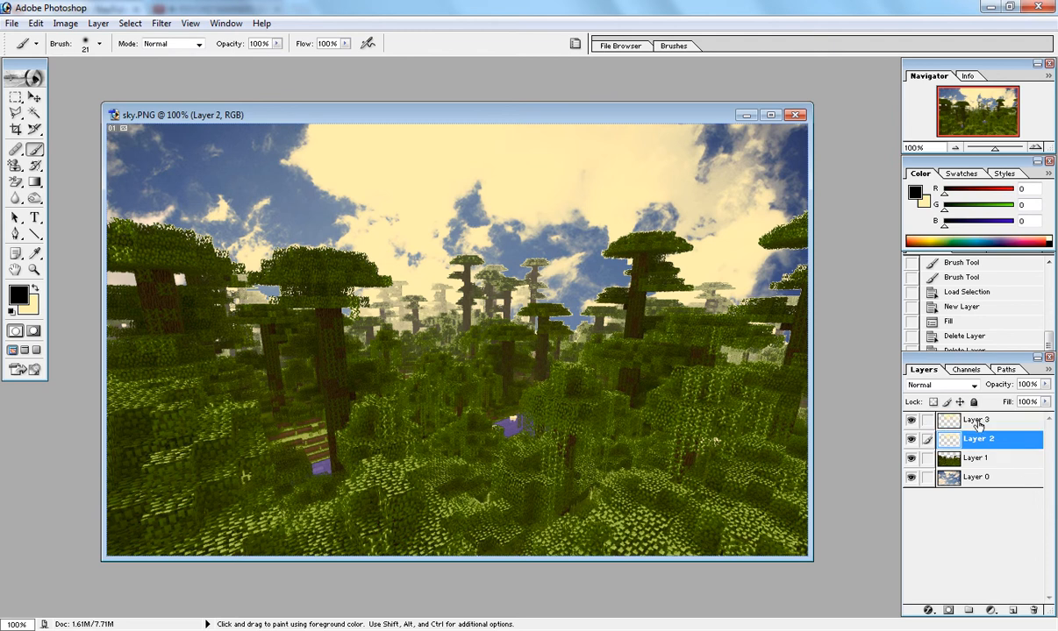
# - Open the Radial Blur filter for Layer 3
pyautogui.click(978, 421)
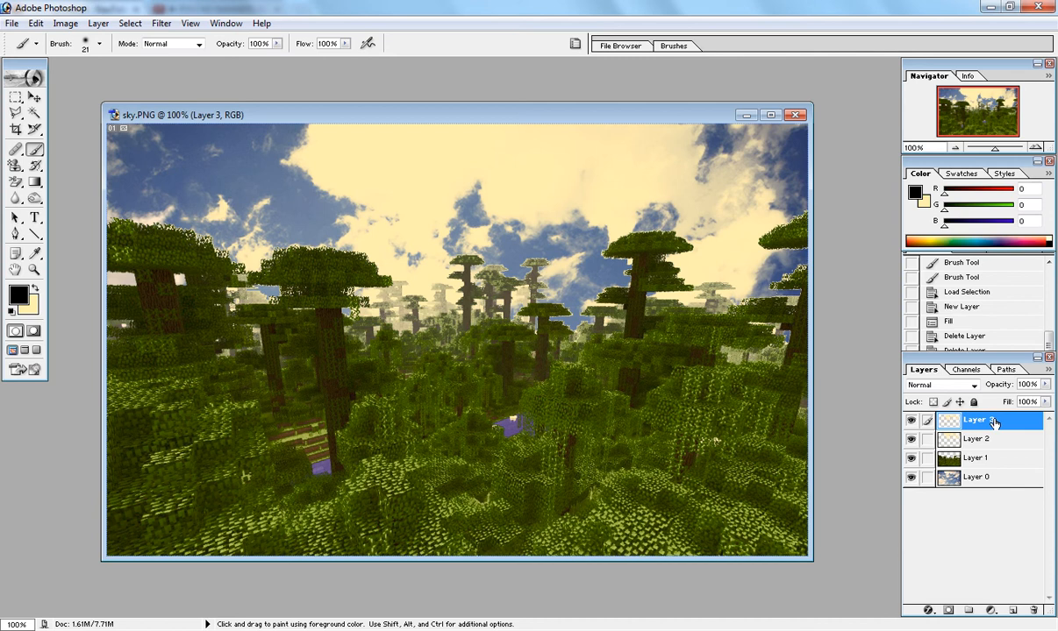
pyautogui.click(161, 23)
pyautogui.moveTo(202, 133)
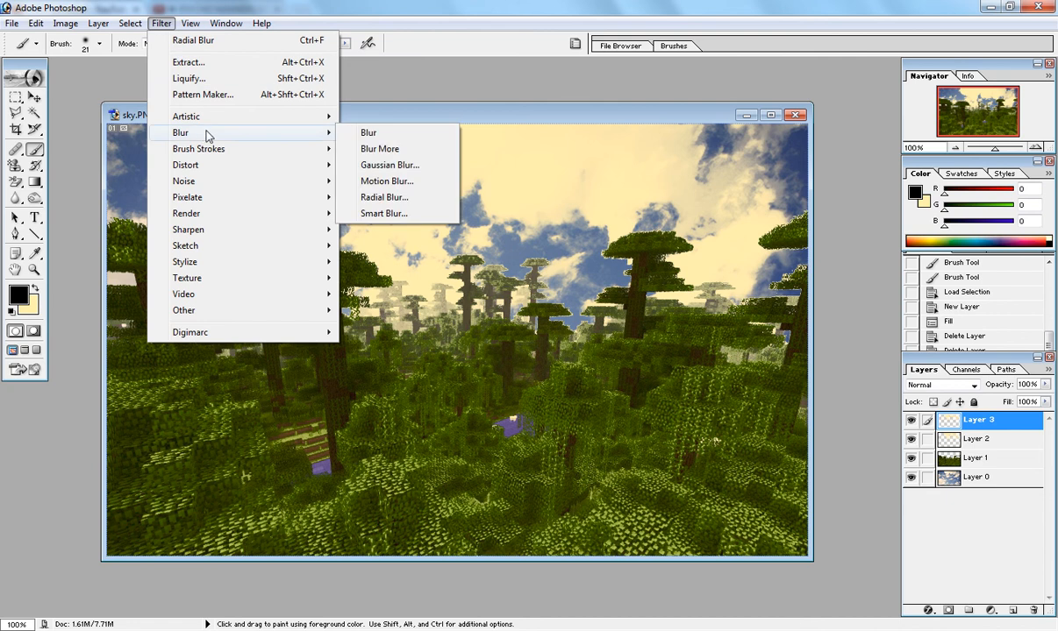
pyautogui.click(384, 196)
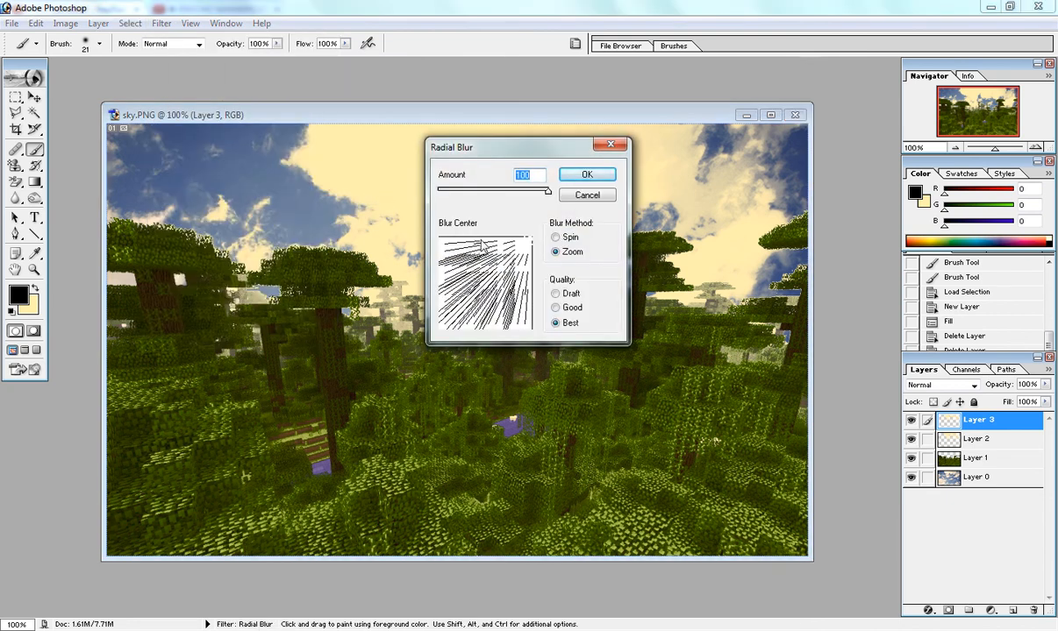
# - Try Radial Blur settings of amount 10, Spin method and Good quality, with the blur centre in the middle
pyautogui.moveTo(450, 194); pyautogui.dragTo(450, 194)
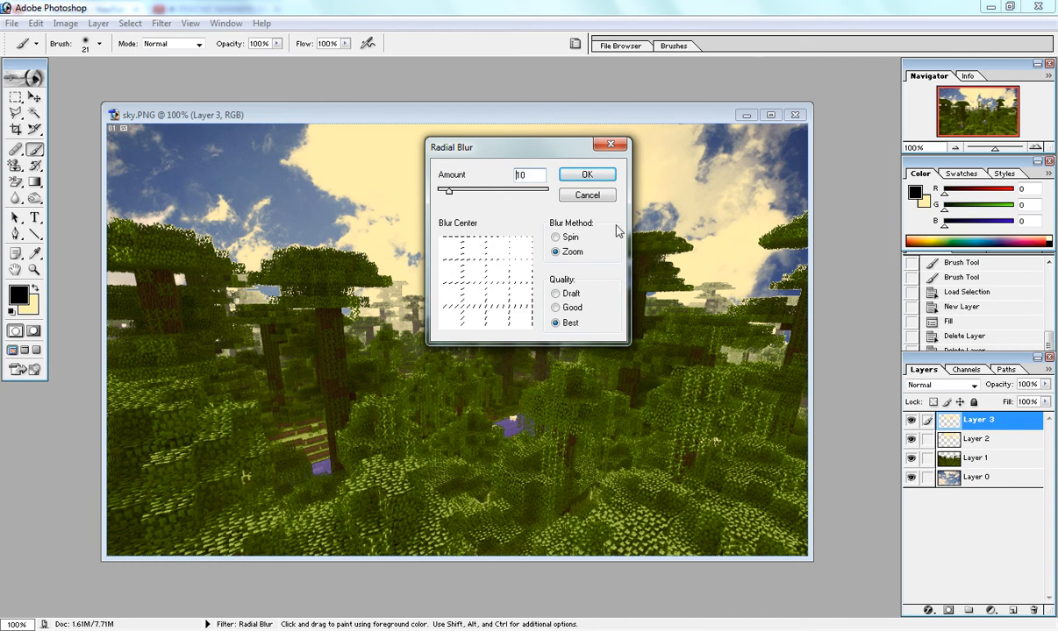
pyautogui.click(568, 239)
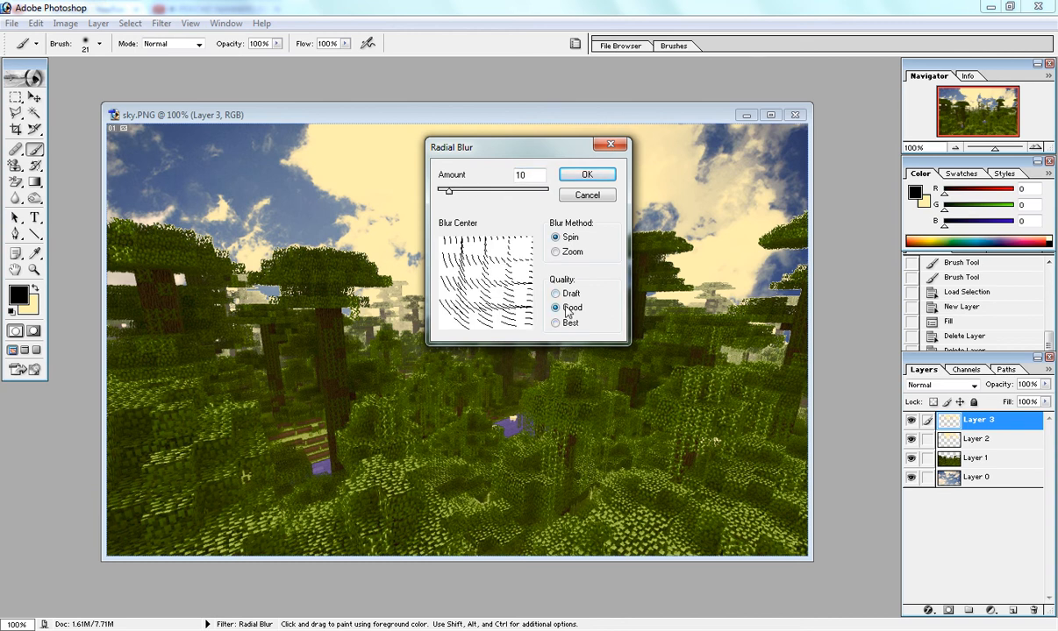
pyautogui.moveTo(482, 250); pyautogui.dragTo(503, 280)
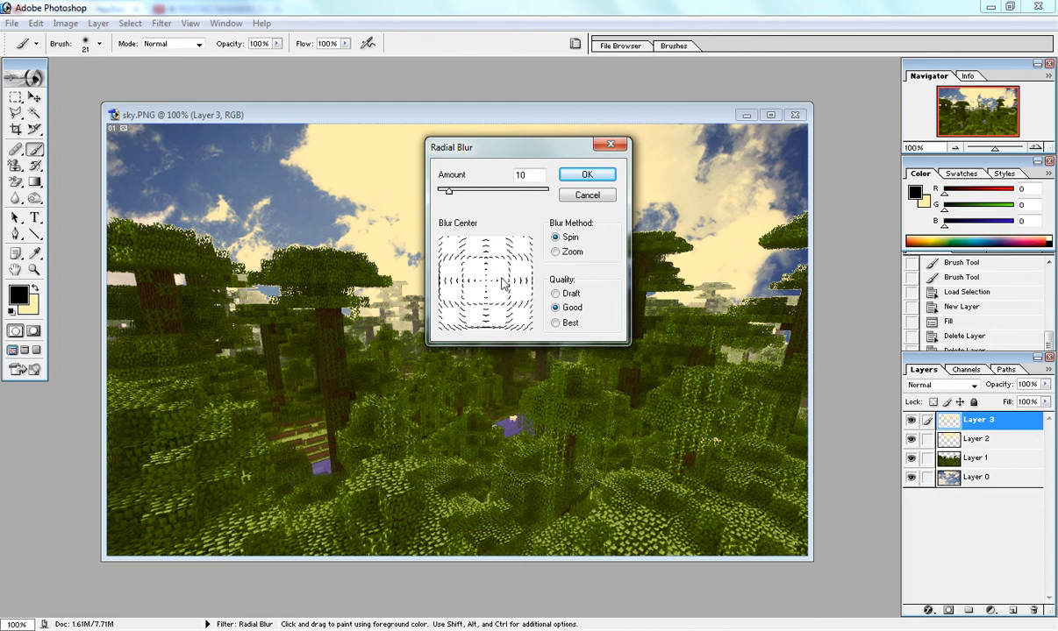
pyautogui.click(555, 293)
pyautogui.click(556, 309)
# - Apply a Radial Blur to Layer 3 with amount 100, Zoom method and Best quality, centred at the image's upper-right corner
pyautogui.moveTo(448, 190); pyautogui.dragTo(549, 191)
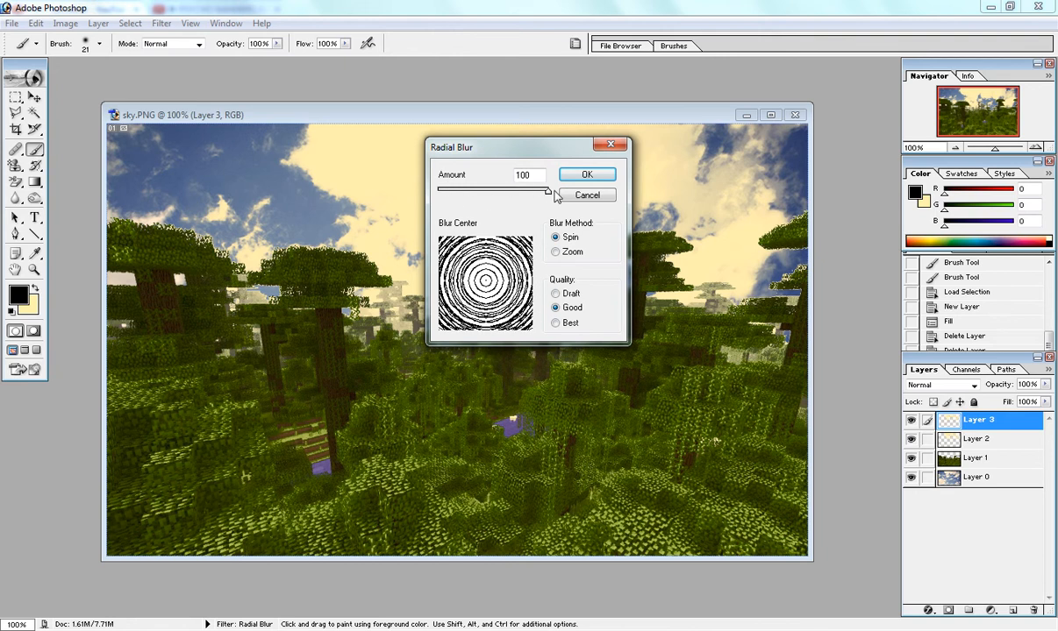
pyautogui.click(565, 253)
pyautogui.click(556, 322)
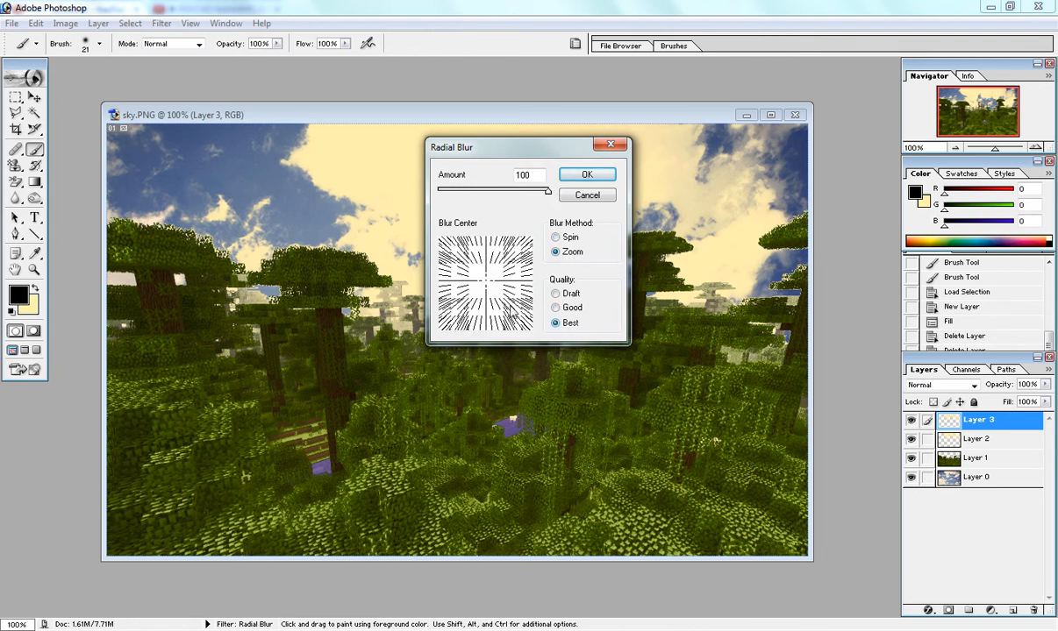
pyautogui.moveTo(509, 308)
pyautogui.mouseDown()
pyautogui.moveTo(481, 286)
pyautogui.moveTo(499, 295)
pyautogui.moveTo(492, 282)
pyautogui.moveTo(544, 241)
pyautogui.mouseUp()
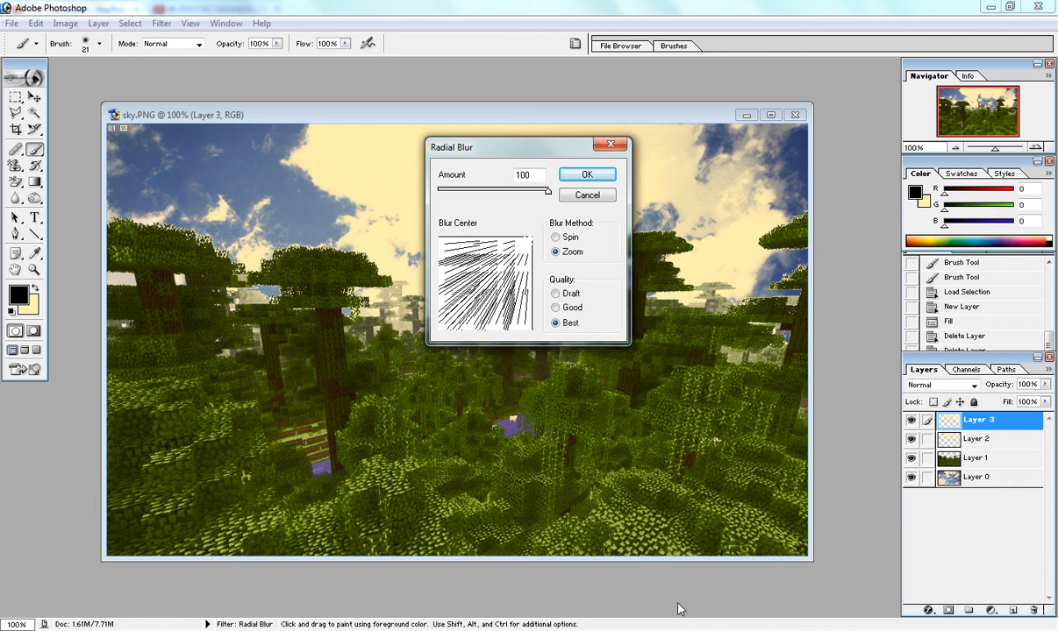
pyautogui.click(585, 177)
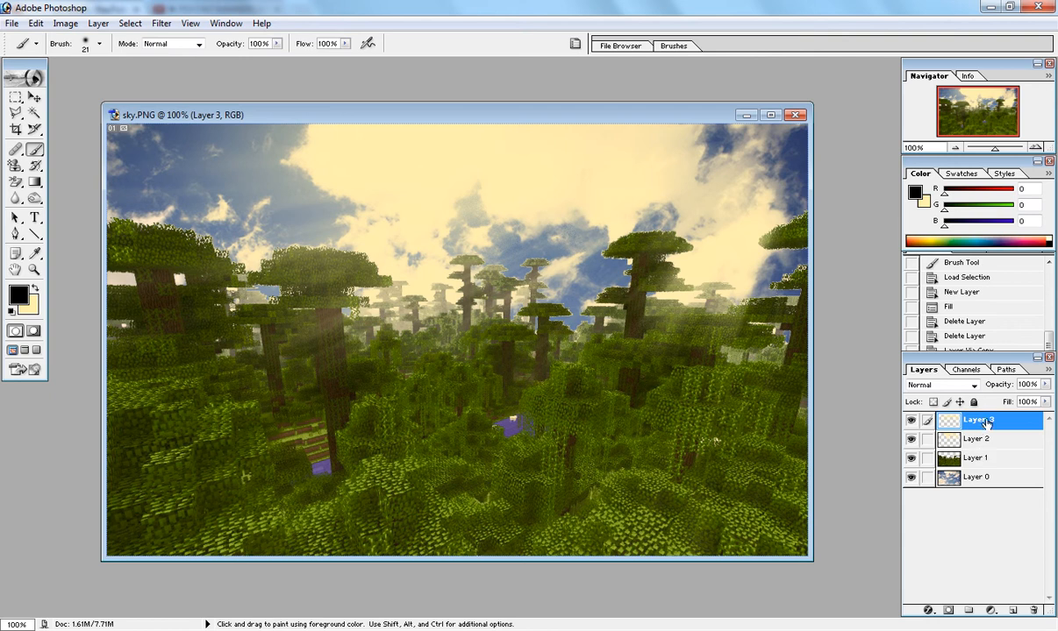
# - Add an Outer Glow effect to Layer 3 with its opacity set to 90%
pyautogui.click(932, 614)
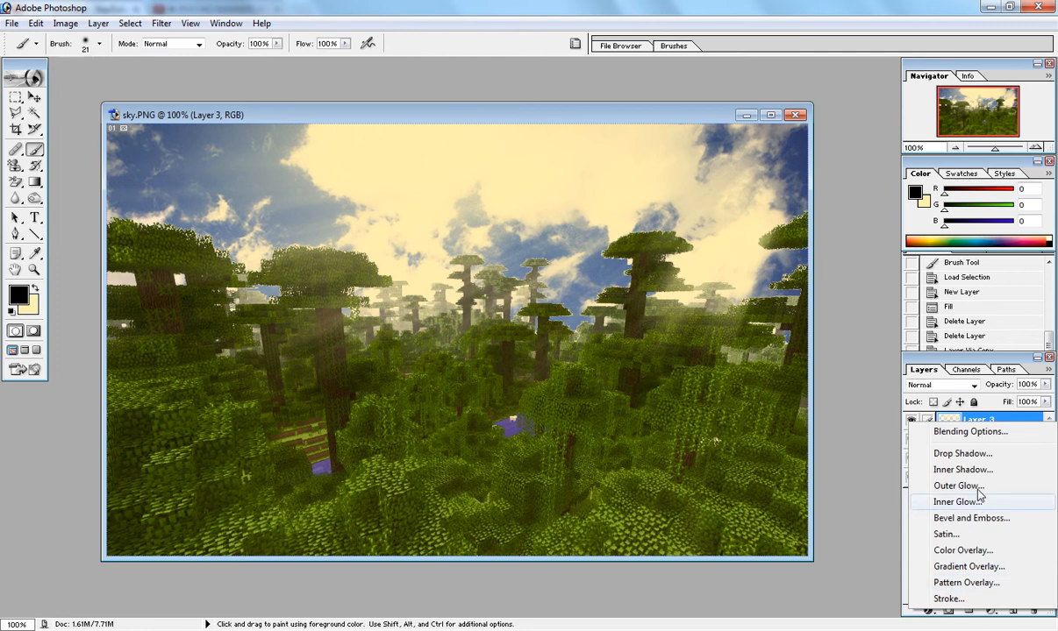
pyautogui.click(979, 493)
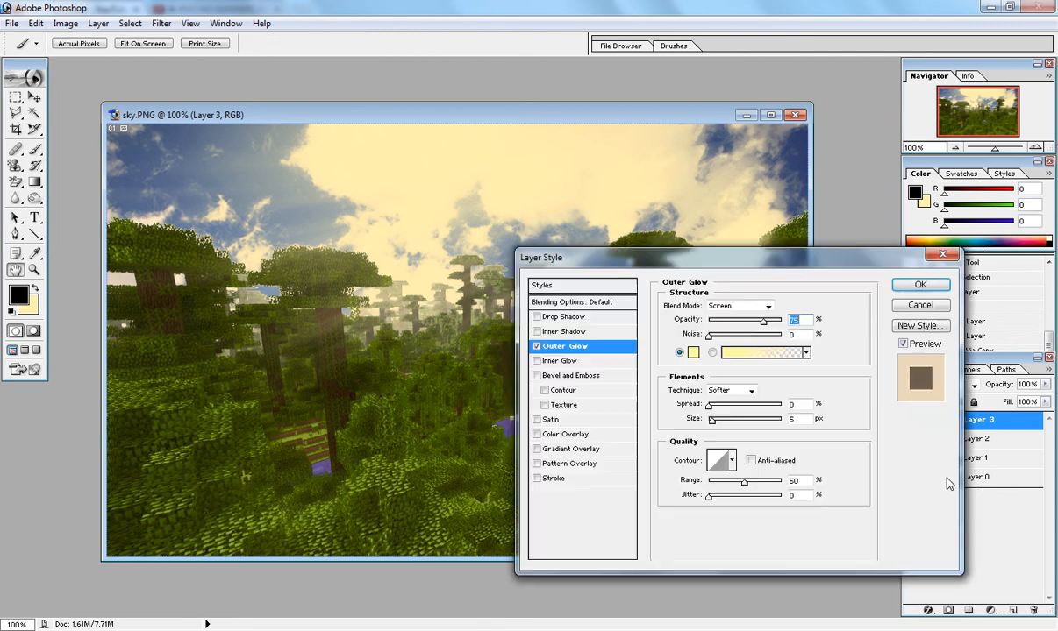
pyautogui.moveTo(764, 258); pyautogui.dragTo(859, 319)
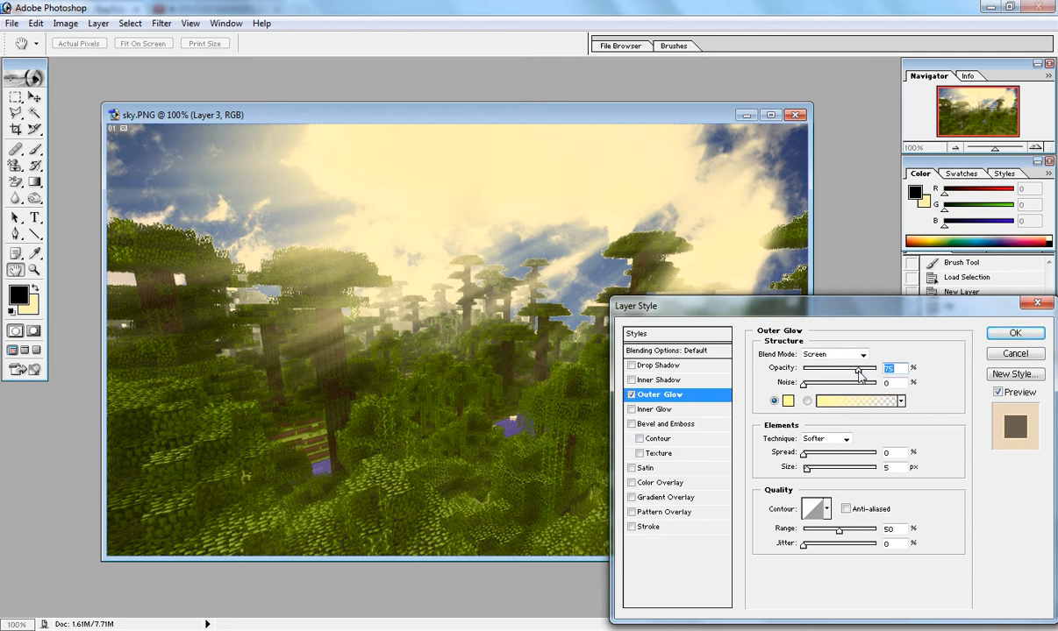
pyautogui.moveTo(860, 374); pyautogui.dragTo(873, 377)
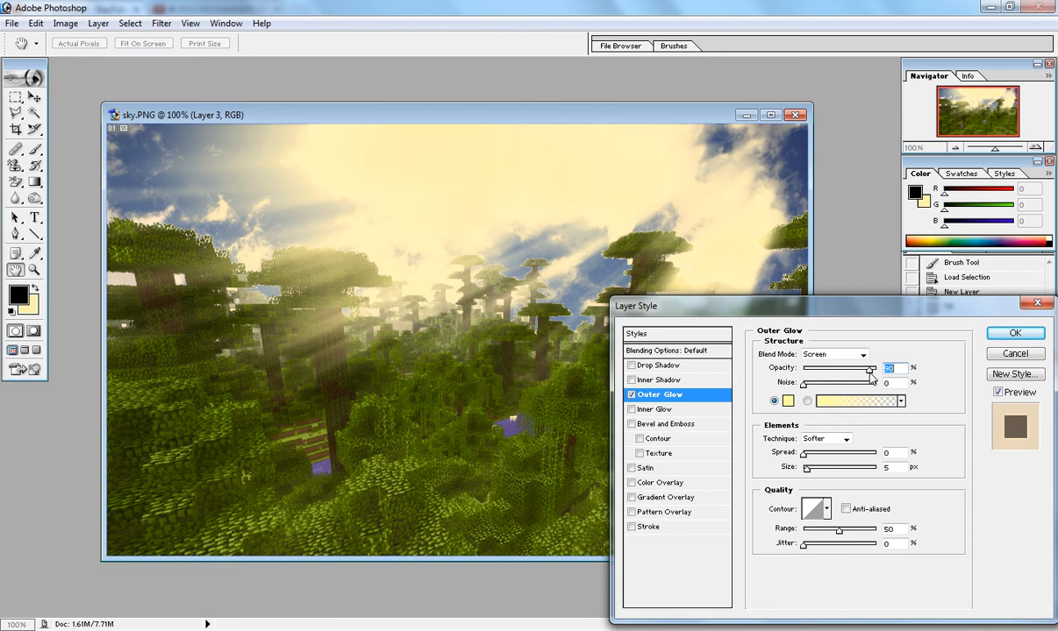
# - Change the Outer Glow colour to a pale muted yellow and apply the layer style
pyautogui.click(788, 400)
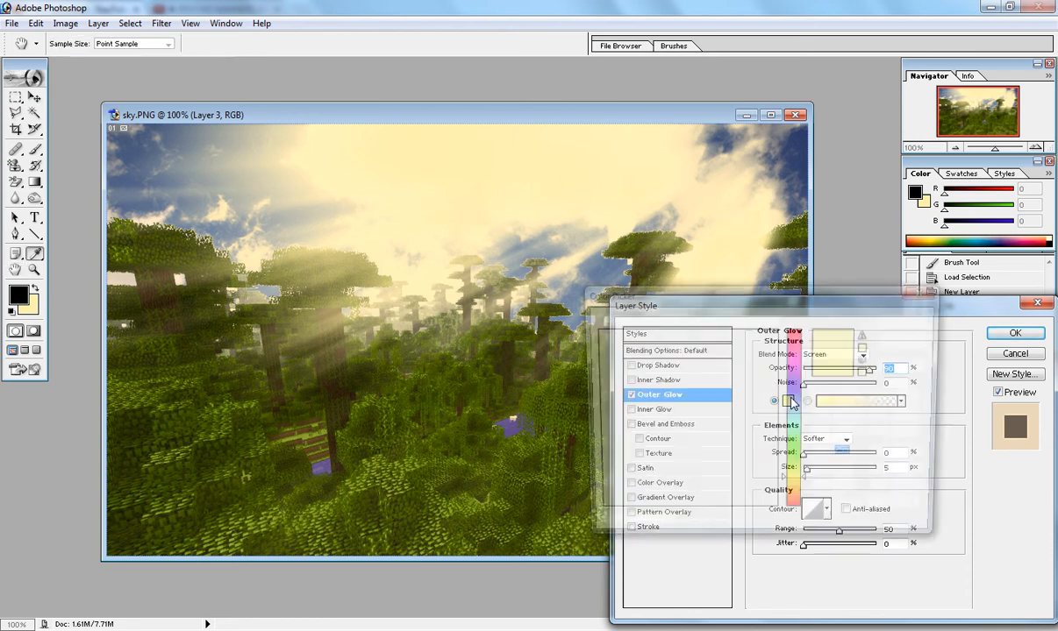
pyautogui.click(628, 342)
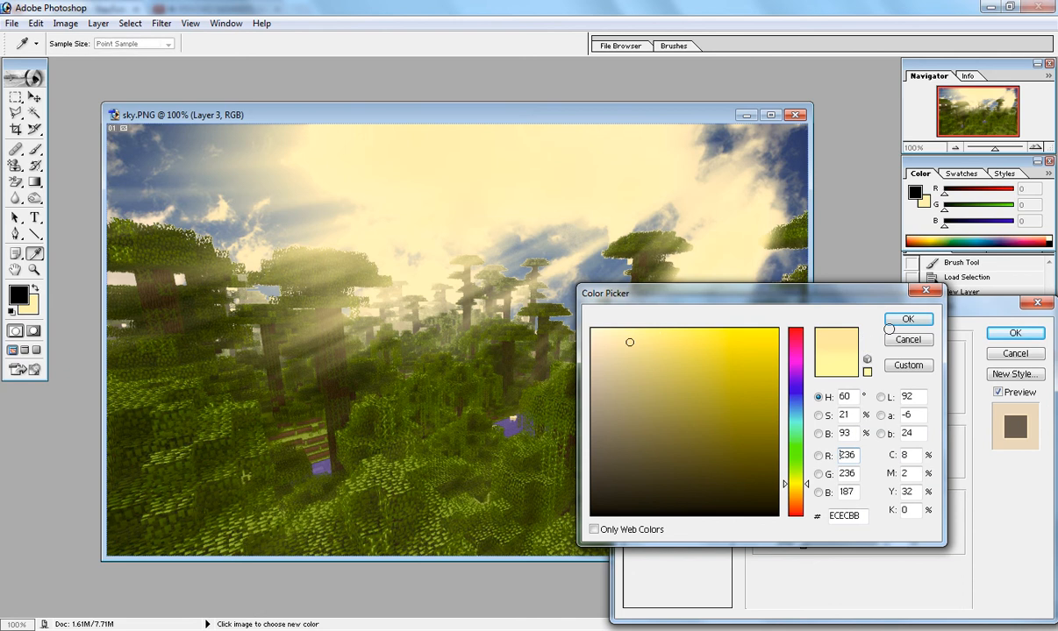
pyautogui.click(919, 325)
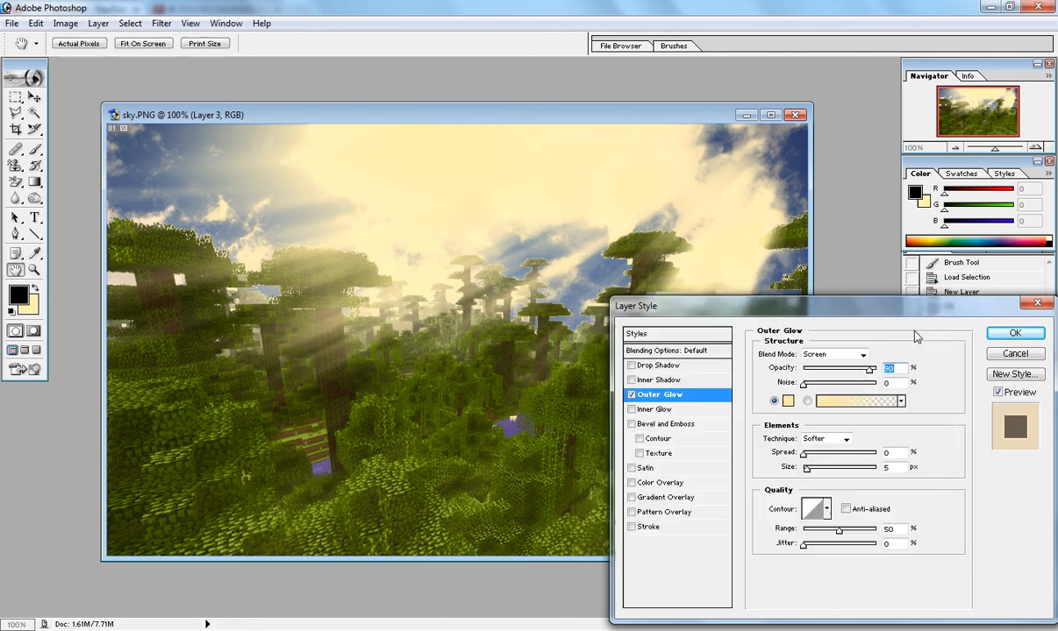
pyautogui.moveTo(897, 307); pyautogui.dragTo(891, 309)
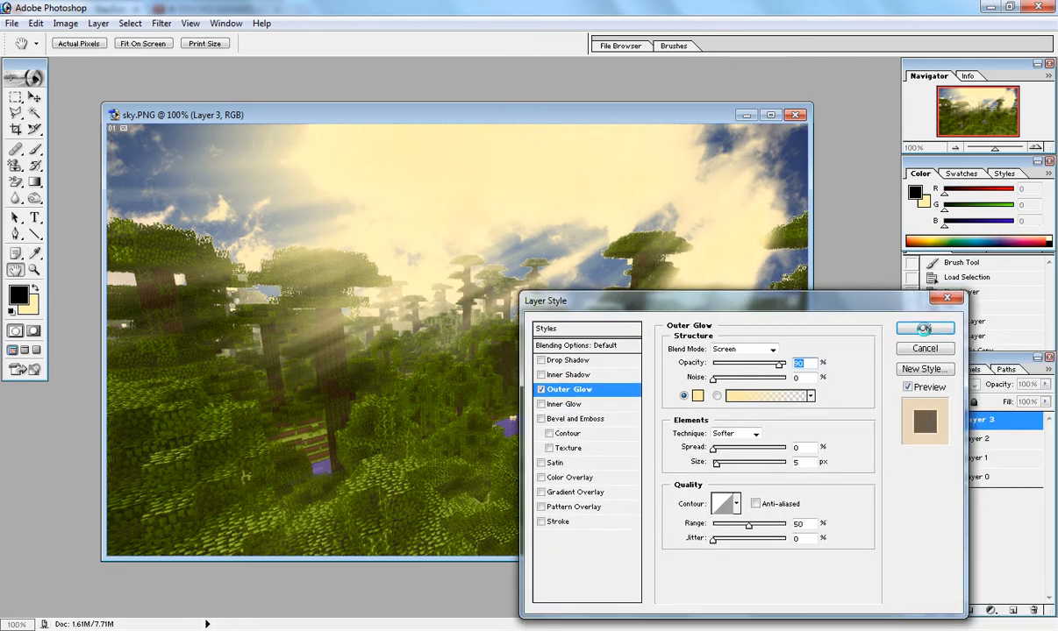
pyautogui.press('Return')
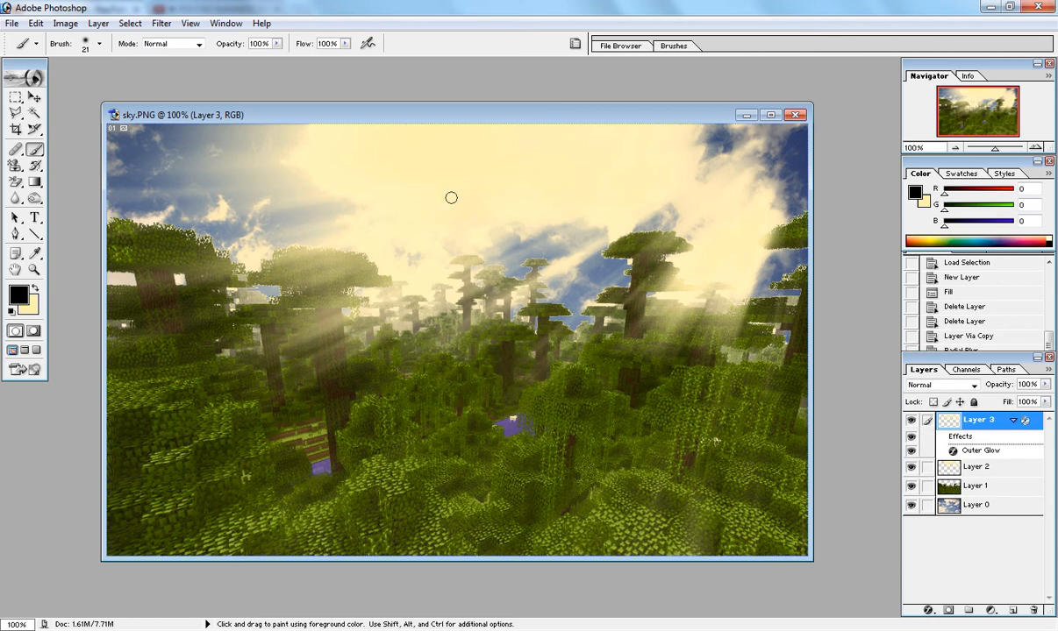
# - Try painting a short black stroke beside the second large tree's crown on Layer 3
pyautogui.moveTo(476, 119); pyautogui.dragTo(513, 144)
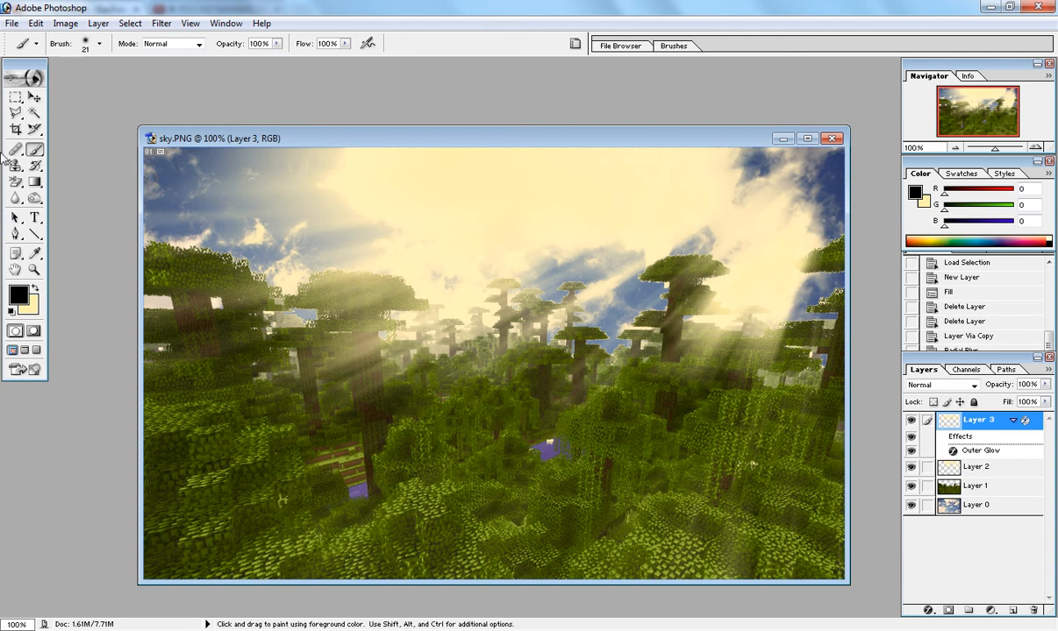
pyautogui.moveTo(40, 153); pyautogui.dragTo(64, 145)
pyautogui.moveTo(287, 300); pyautogui.dragTo(323, 281)
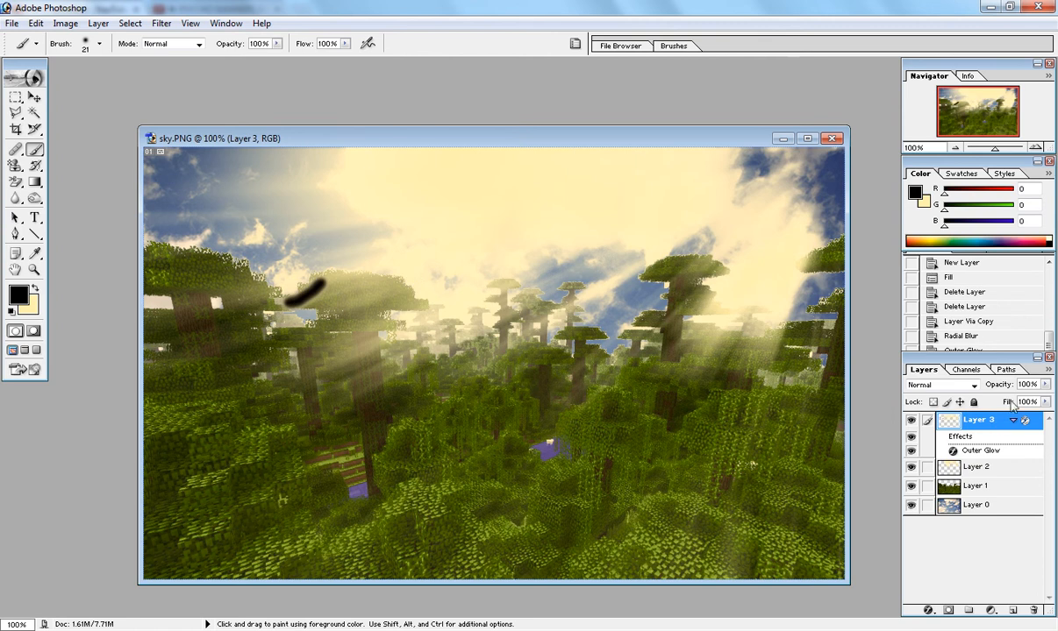
pyautogui.click(1045, 384)
pyautogui.moveTo(1047, 399)
pyautogui.mouseDown()
pyautogui.moveTo(1002, 401)
pyautogui.moveTo(1049, 399)
pyautogui.mouseUp()
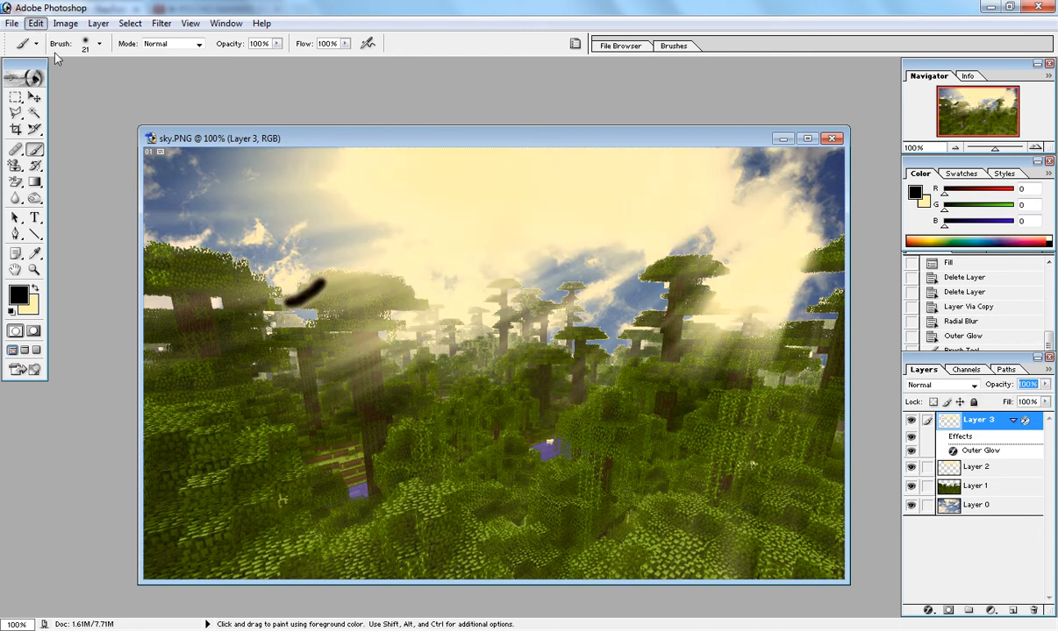
# - Undo the opacity adjustment and the black brush stroke on Layer 3
pyautogui.click(36, 24)
pyautogui.click(58, 73)
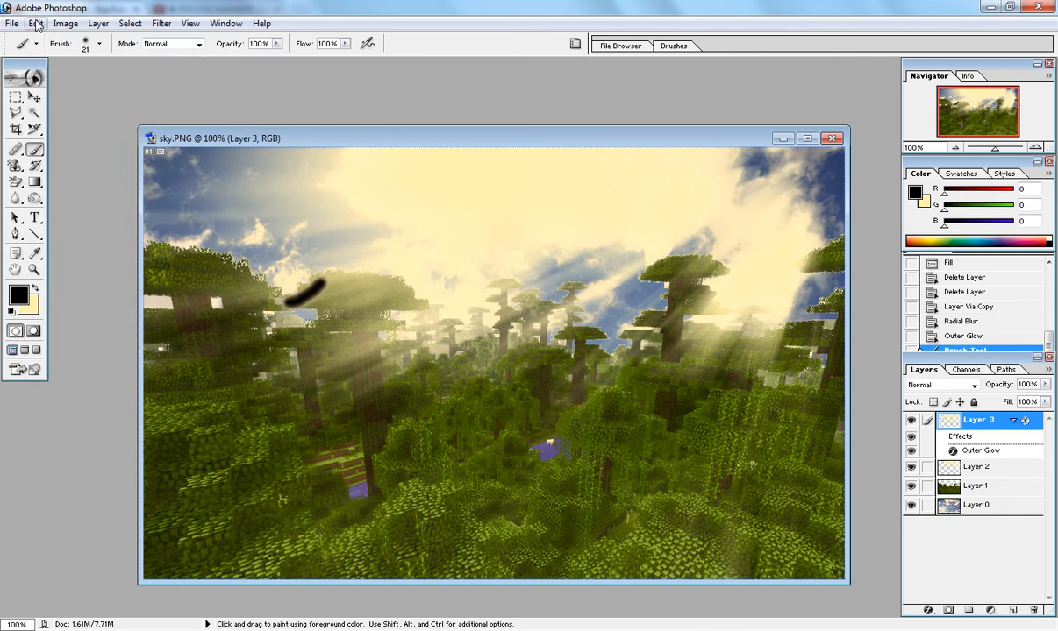
pyautogui.click(36, 24)
pyautogui.click(59, 77)
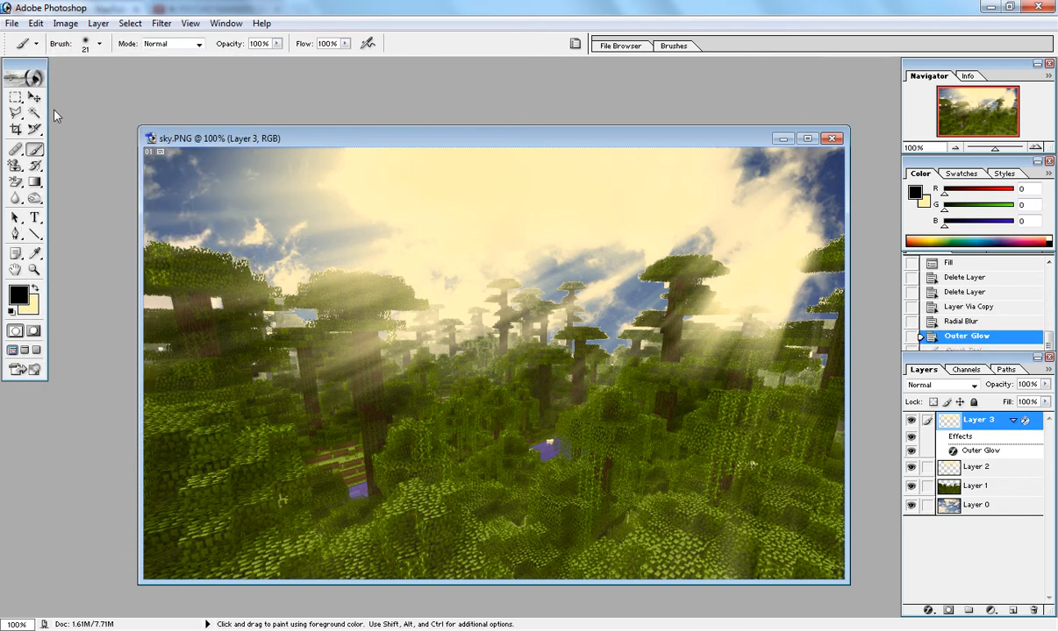
# - Make Layer 2 the active layer for painting, keeping its opacity at 100%
pyautogui.click(975, 467)
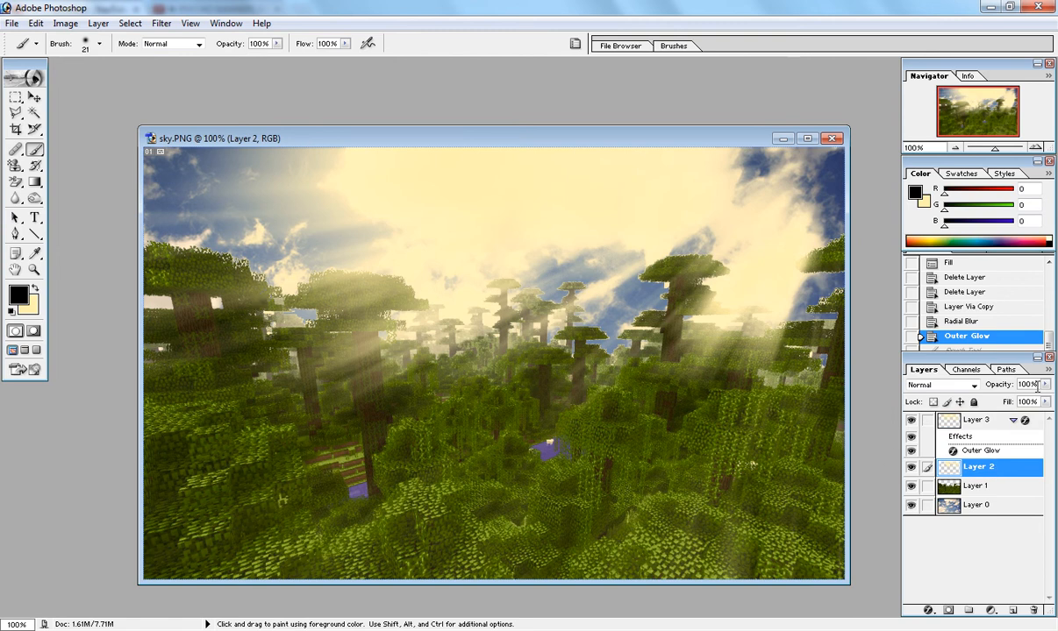
pyautogui.click(1044, 386)
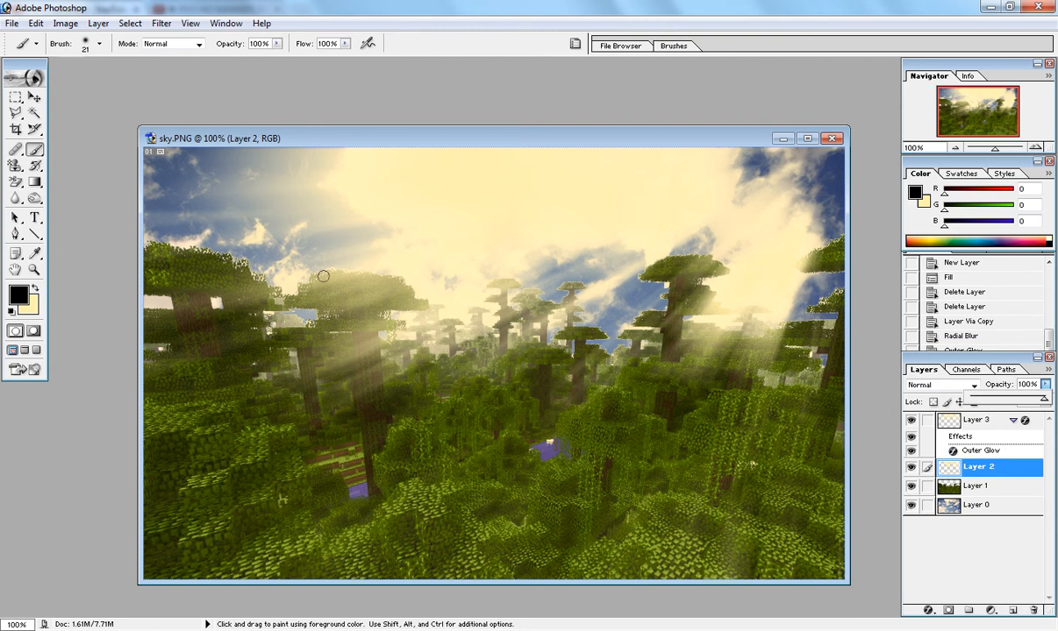
pyautogui.click(868, 429)
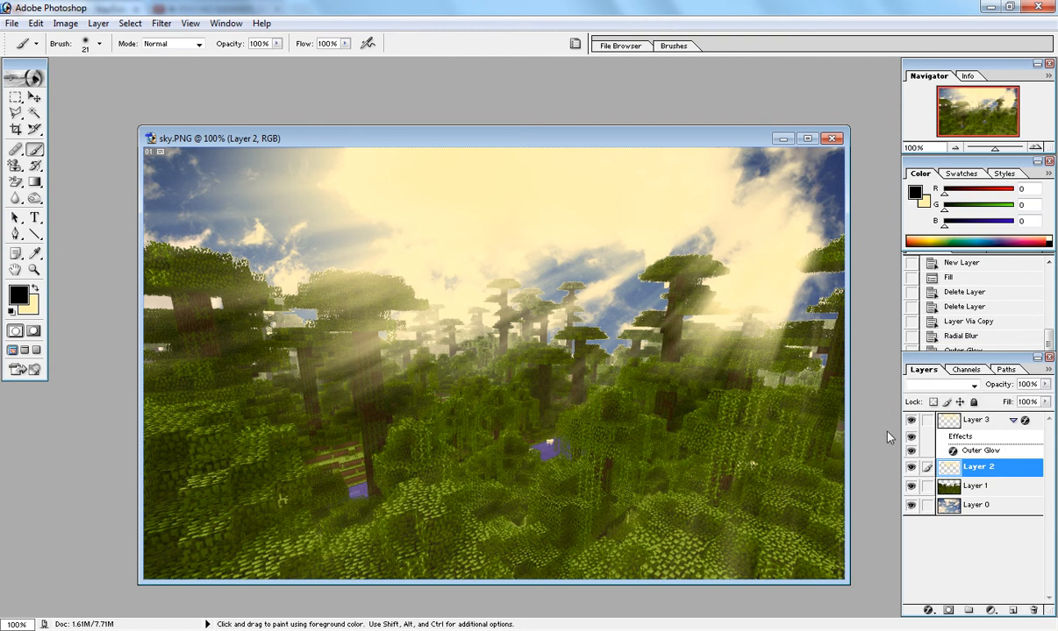
pyautogui.click(965, 469)
# - Try painting short black strokes over the leftmost tree's crown on Layer 2, switching the brush to the soft 65 px preset
pyautogui.moveTo(149, 259); pyautogui.dragTo(167, 244)
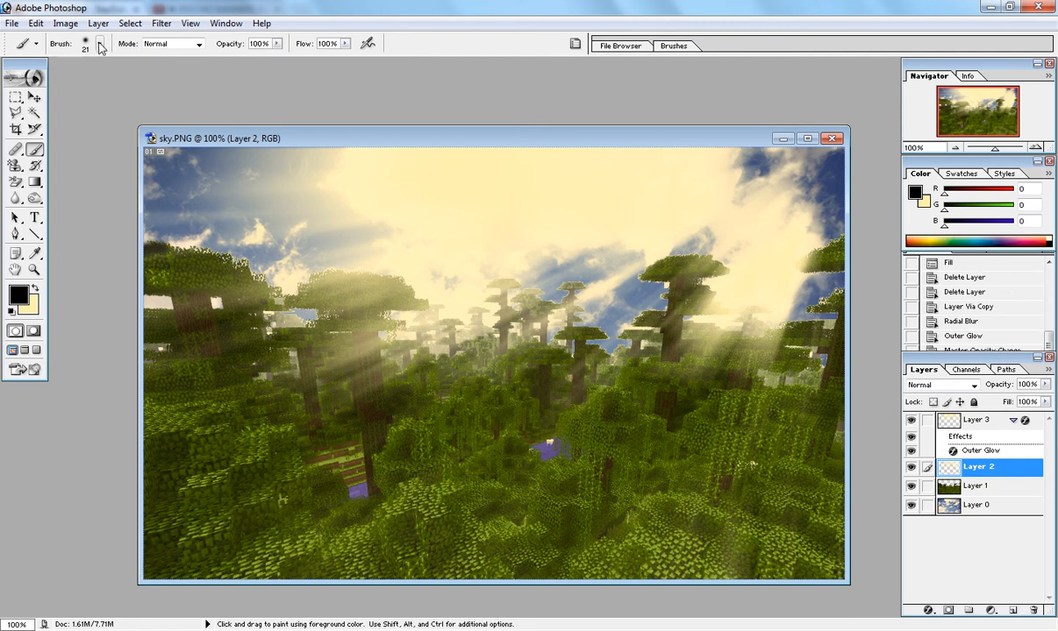
pyautogui.click(100, 47)
pyautogui.scroll(-3, 132, 138)
pyautogui.click(131, 133)
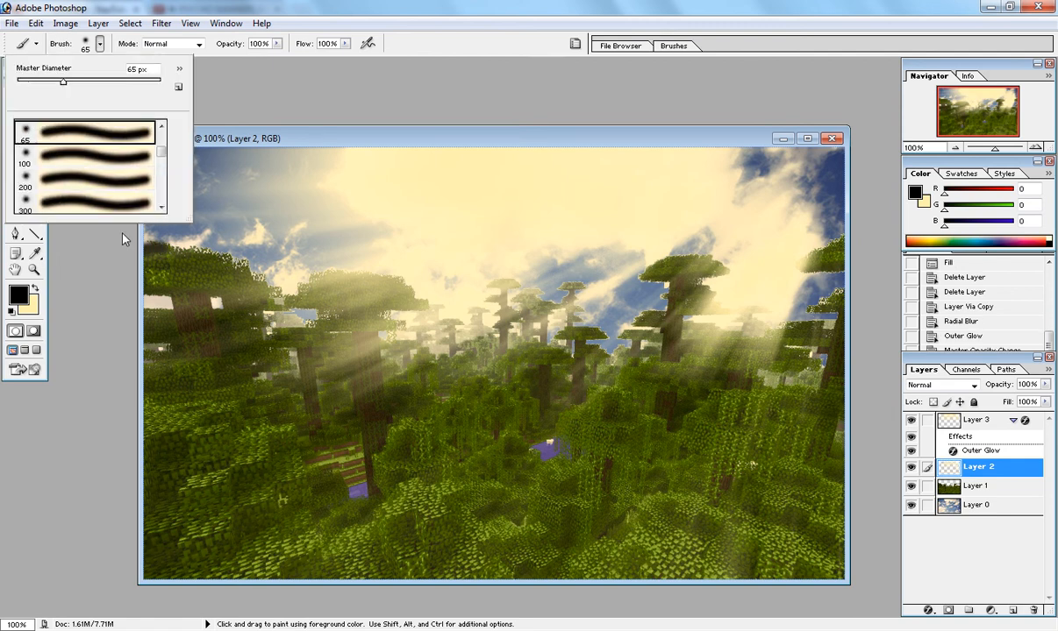
pyautogui.click(99, 43)
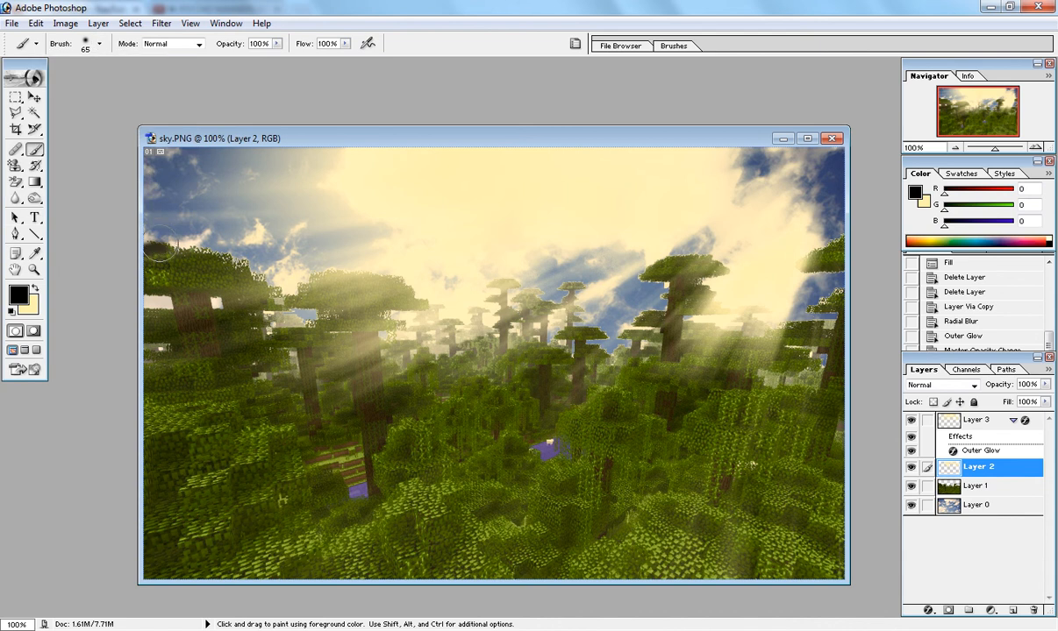
pyautogui.moveTo(156, 230)
pyautogui.mouseDown()
pyautogui.moveTo(159, 259)
pyautogui.moveTo(177, 260)
pyautogui.moveTo(165, 248)
pyautogui.mouseUp()
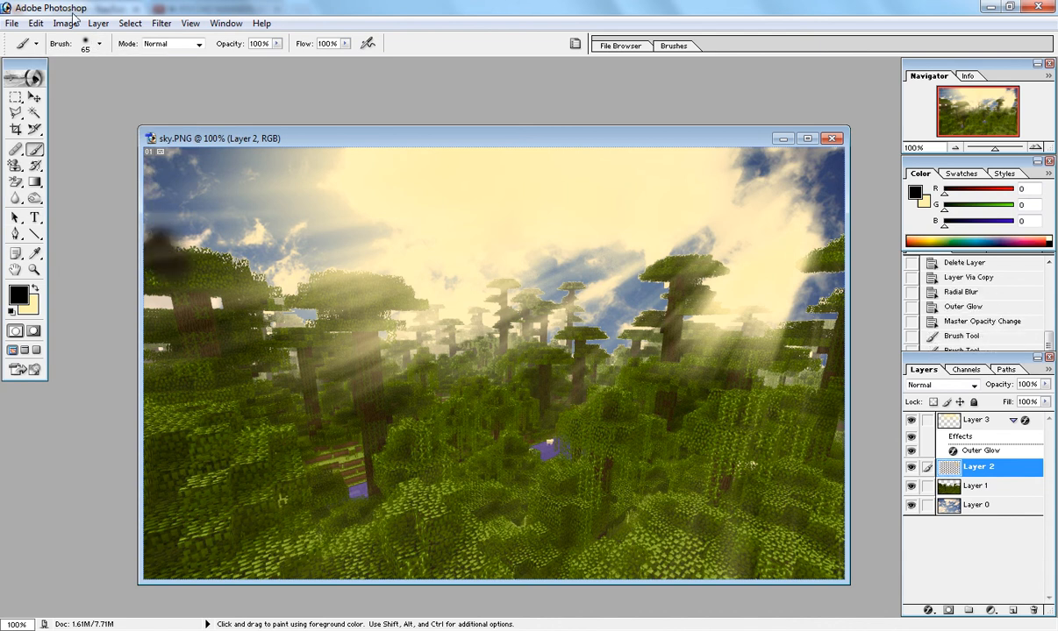
# - Set the brush back to the soft 21 px preset and try another black stroke on the leftmost tree's crown
pyautogui.click(102, 45)
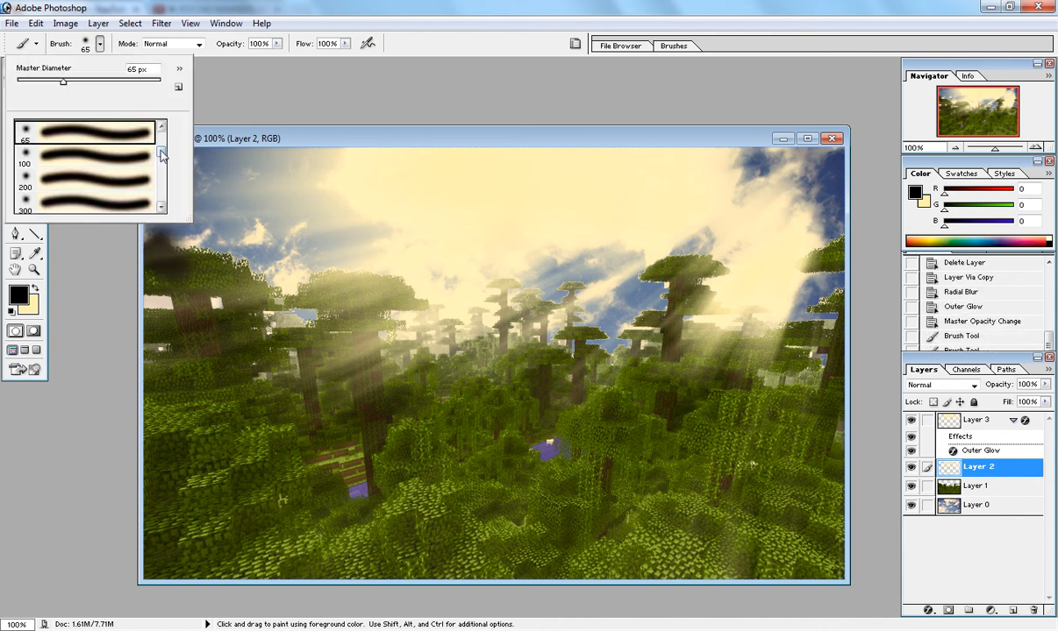
pyautogui.scroll(3, 162, 149)
pyautogui.click(117, 143)
pyautogui.click(113, 163)
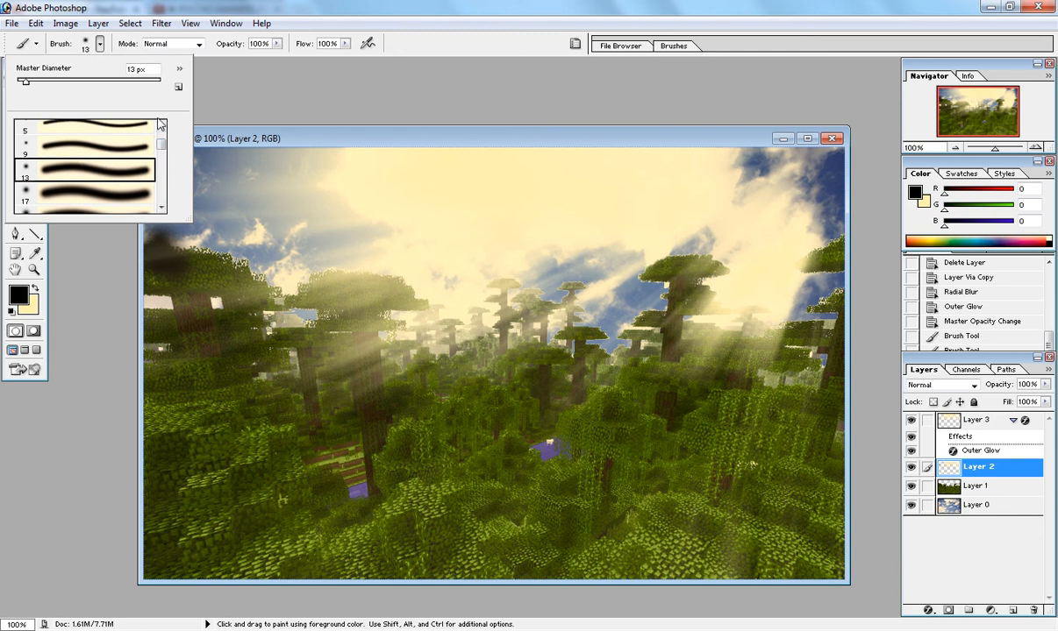
pyautogui.click(123, 143)
pyautogui.click(99, 44)
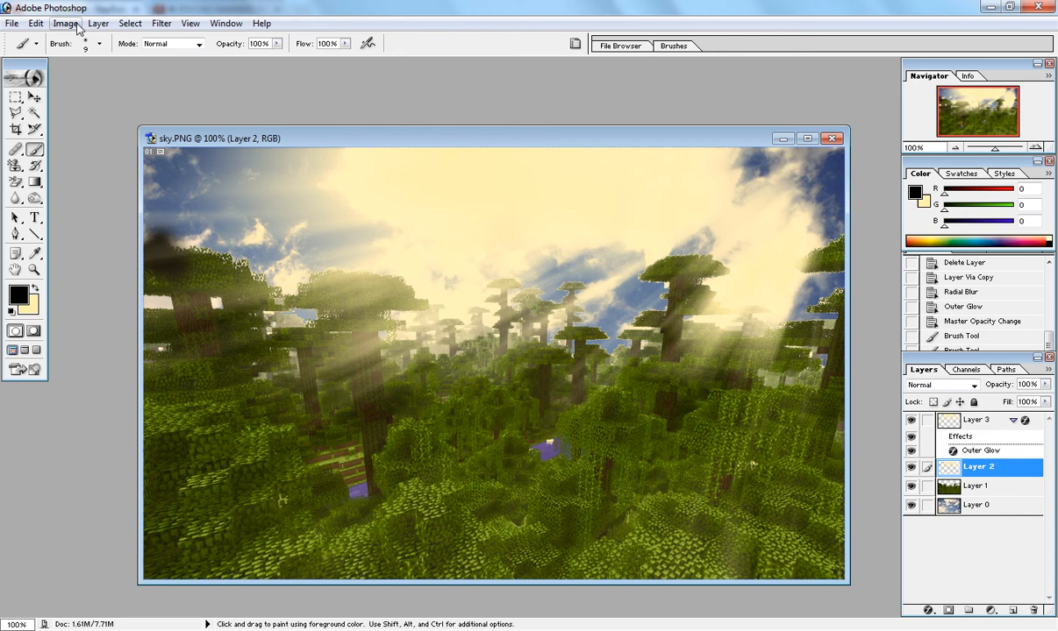
pyautogui.click(99, 44)
pyautogui.scroll(-3, 166, 149)
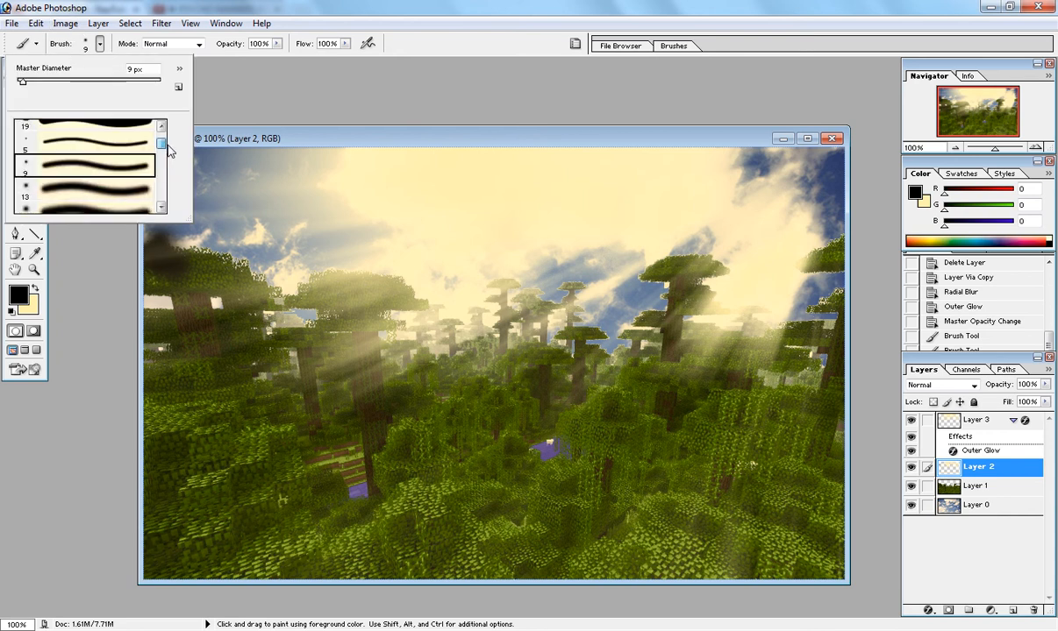
pyautogui.click(90, 175)
pyautogui.click(100, 44)
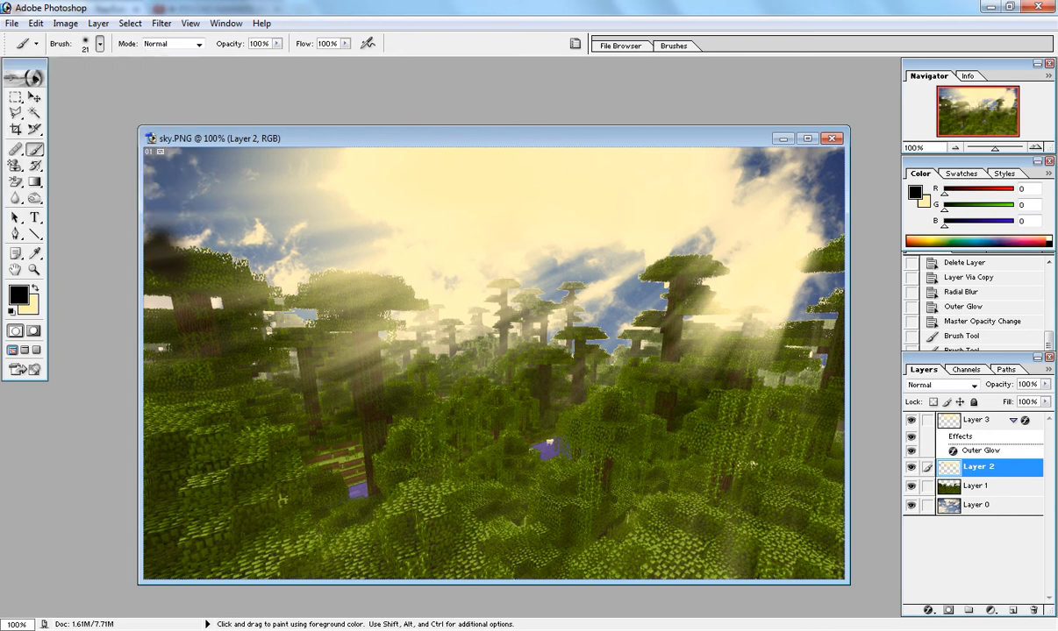
pyautogui.moveTo(163, 250); pyautogui.dragTo(138, 260)
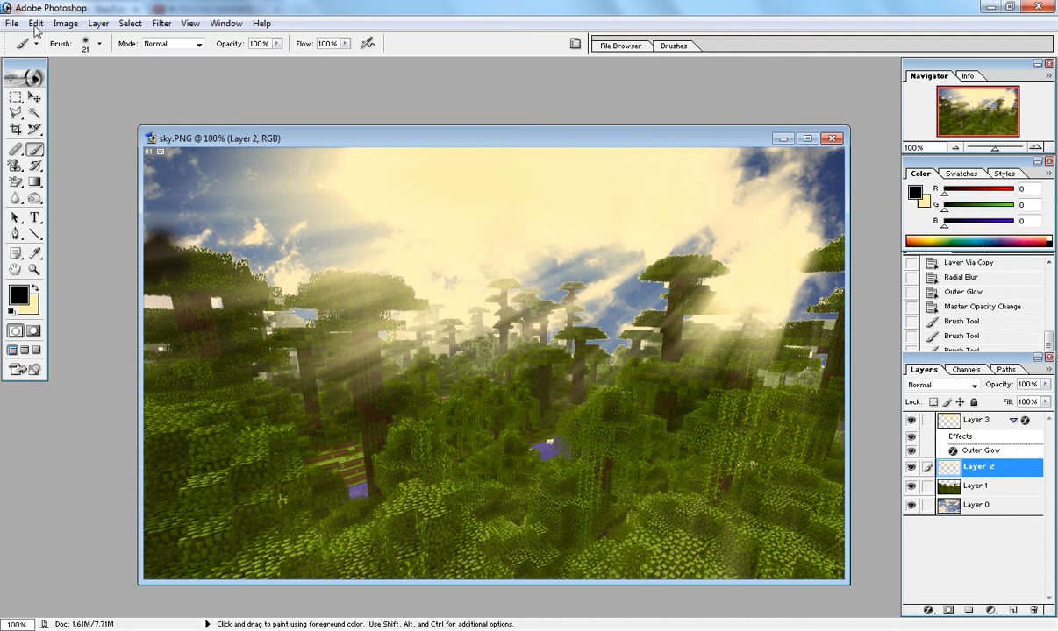
# - Undo the black brush strokes painted on the leftmost tree's crown in Layer 2
pyautogui.click(36, 23)
pyautogui.click(36, 23)
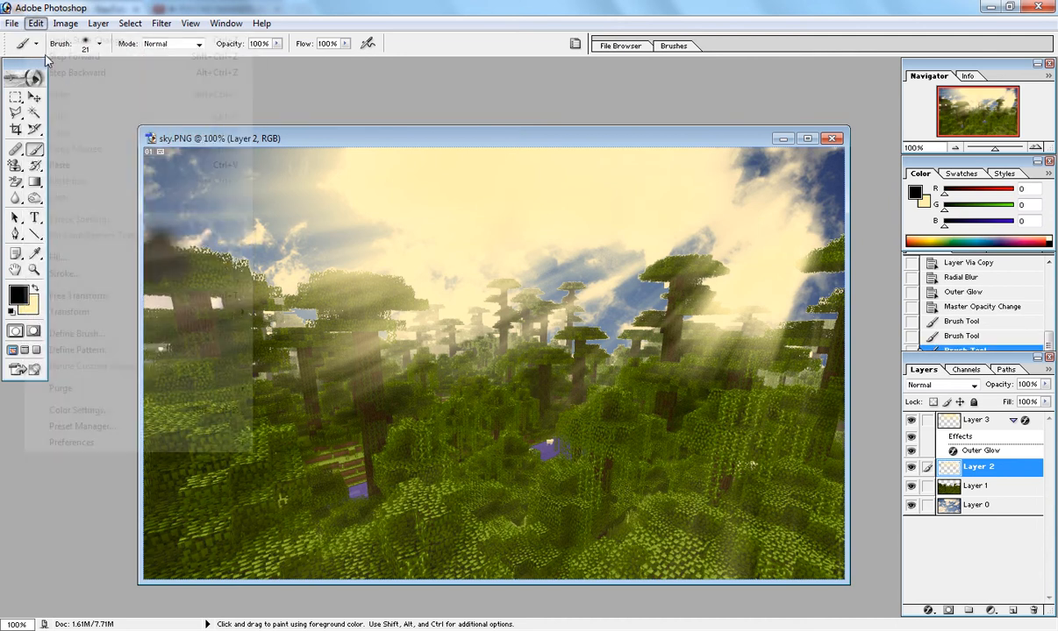
pyautogui.click(48, 71)
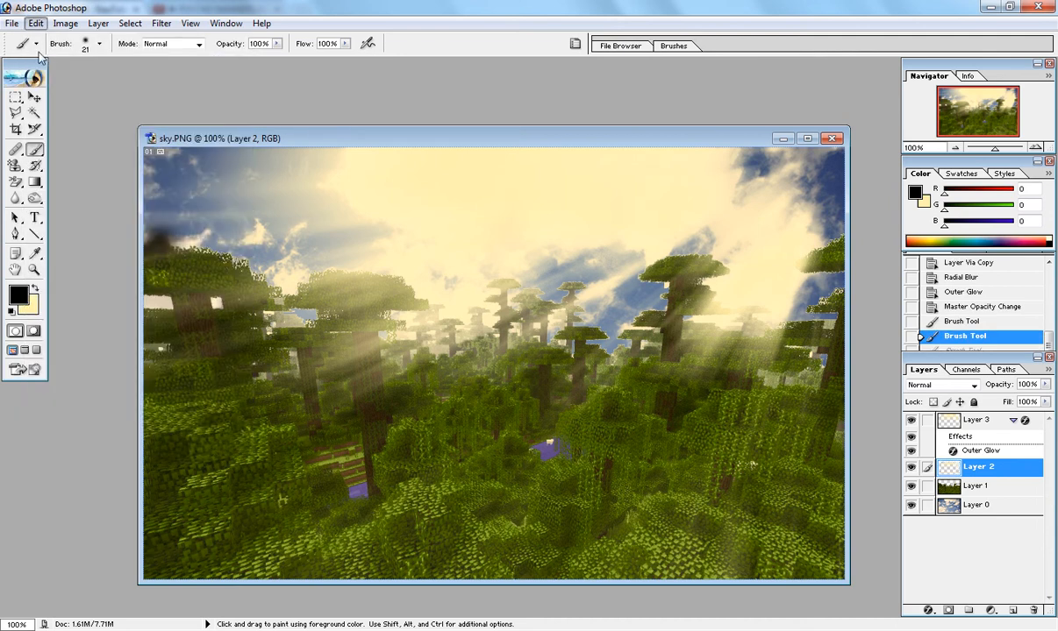
pyautogui.click(36, 23)
pyautogui.click(48, 71)
pyautogui.click(36, 23)
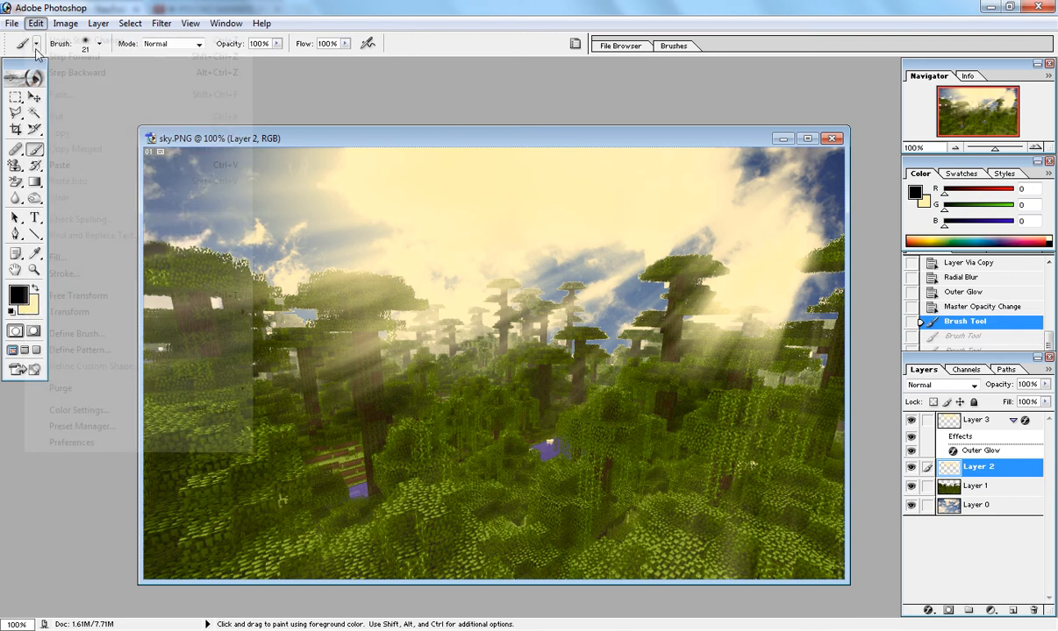
pyautogui.click(49, 71)
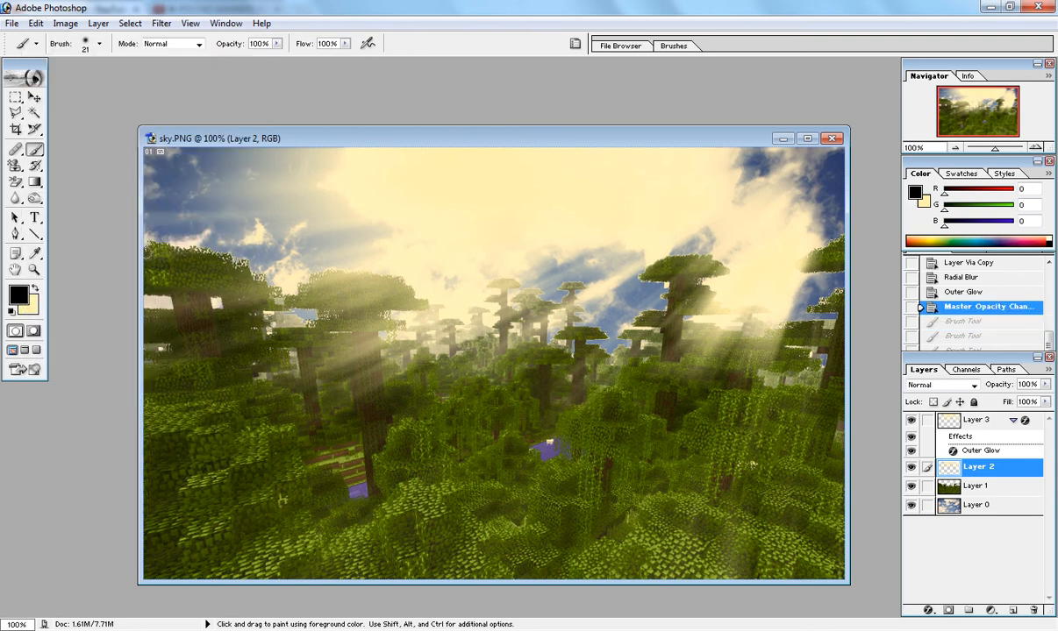
# - Paint black shading over the leftmost tree's crown, plus a rounded patch and a short stroke on the foreground foliage of Layer 2
pyautogui.moveTo(143, 248)
pyautogui.mouseDown()
pyautogui.moveTo(209, 257)
pyautogui.moveTo(151, 262)
pyautogui.moveTo(161, 264)
pyautogui.moveTo(146, 252)
pyautogui.moveTo(194, 253)
pyautogui.moveTo(219, 275)
pyautogui.moveTo(187, 250)
pyautogui.moveTo(143, 260)
pyautogui.moveTo(224, 280)
pyautogui.moveTo(143, 262)
pyautogui.moveTo(165, 280)
pyautogui.mouseUp()
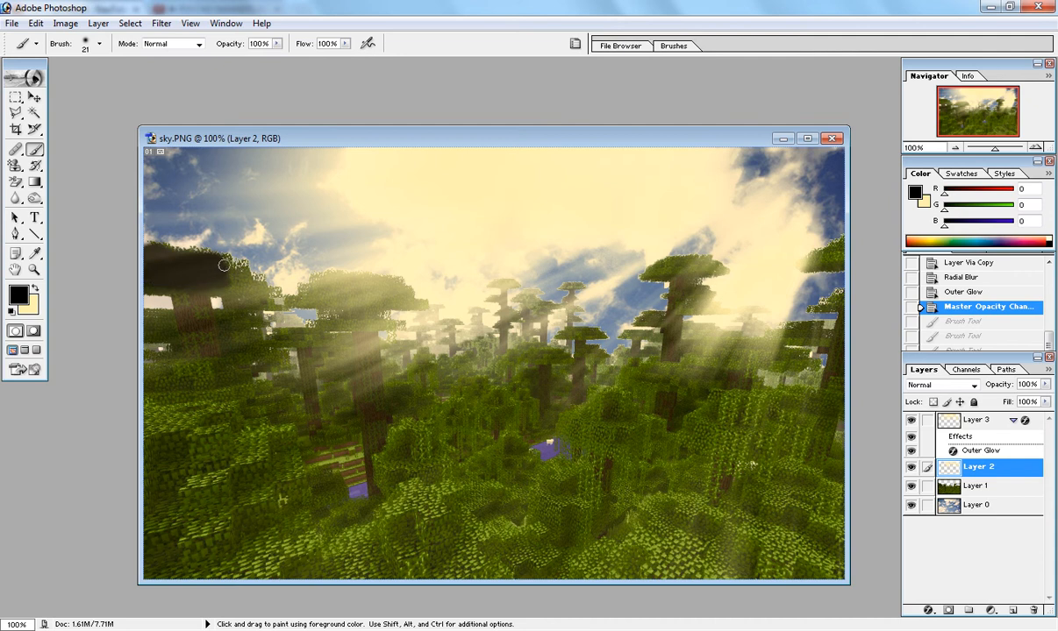
pyautogui.moveTo(224, 265)
pyautogui.mouseDown()
pyautogui.moveTo(207, 241)
pyautogui.moveTo(179, 241)
pyautogui.mouseUp()
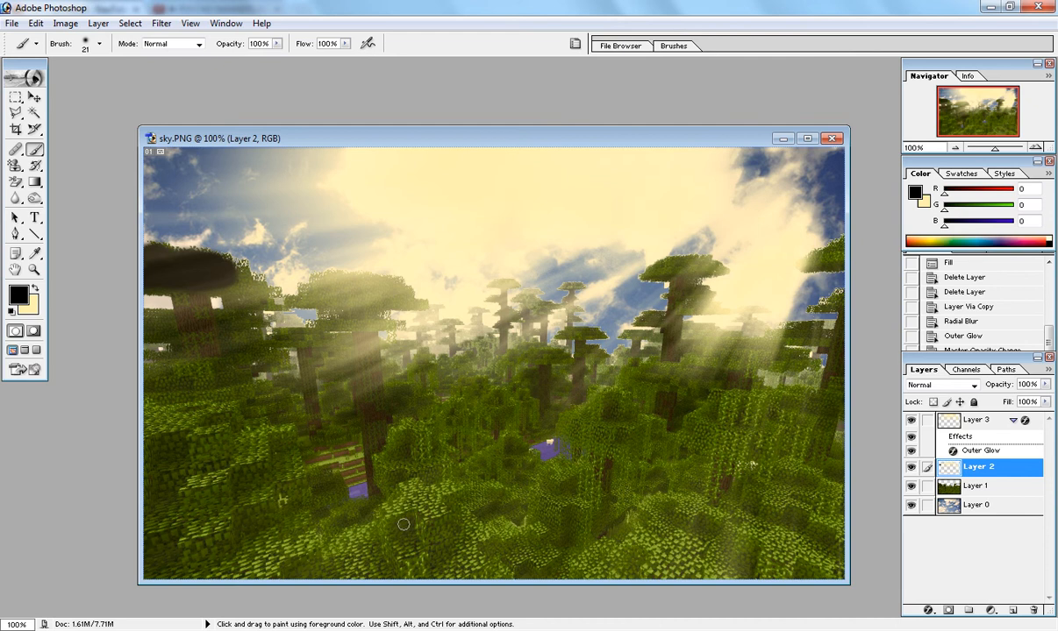
pyautogui.moveTo(391, 526)
pyautogui.mouseDown()
pyautogui.moveTo(403, 521)
pyautogui.moveTo(441, 544)
pyautogui.moveTo(438, 558)
pyautogui.moveTo(414, 562)
pyautogui.moveTo(406, 554)
pyautogui.moveTo(426, 553)
pyautogui.moveTo(393, 536)
pyautogui.moveTo(447, 523)
pyautogui.moveTo(386, 520)
pyautogui.moveTo(385, 562)
pyautogui.moveTo(389, 546)
pyautogui.mouseUp()
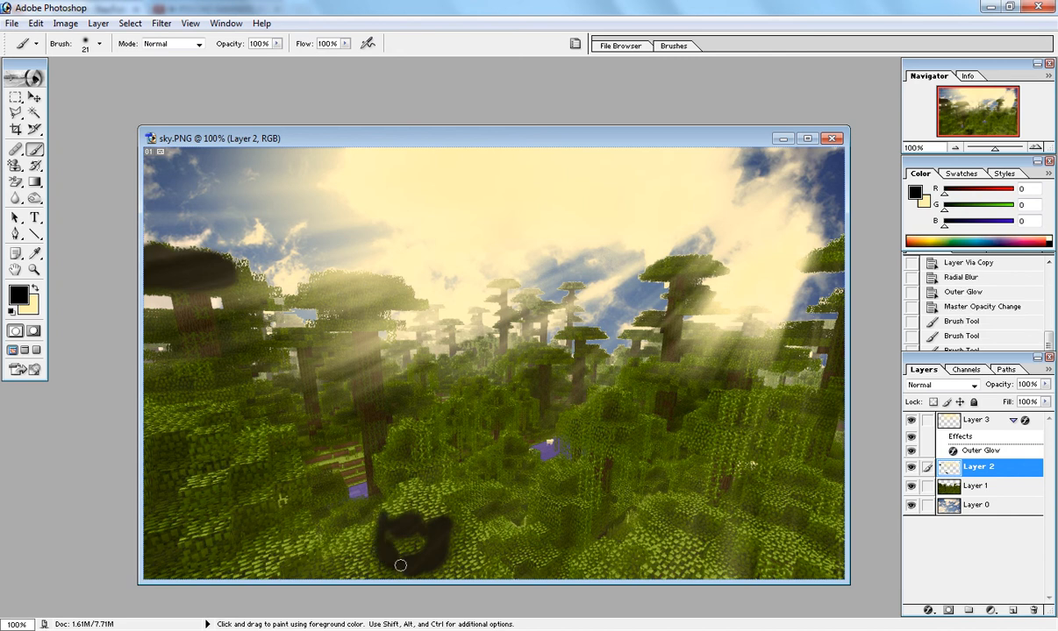
pyautogui.click(377, 533)
pyautogui.moveTo(669, 505); pyautogui.dragTo(705, 521)
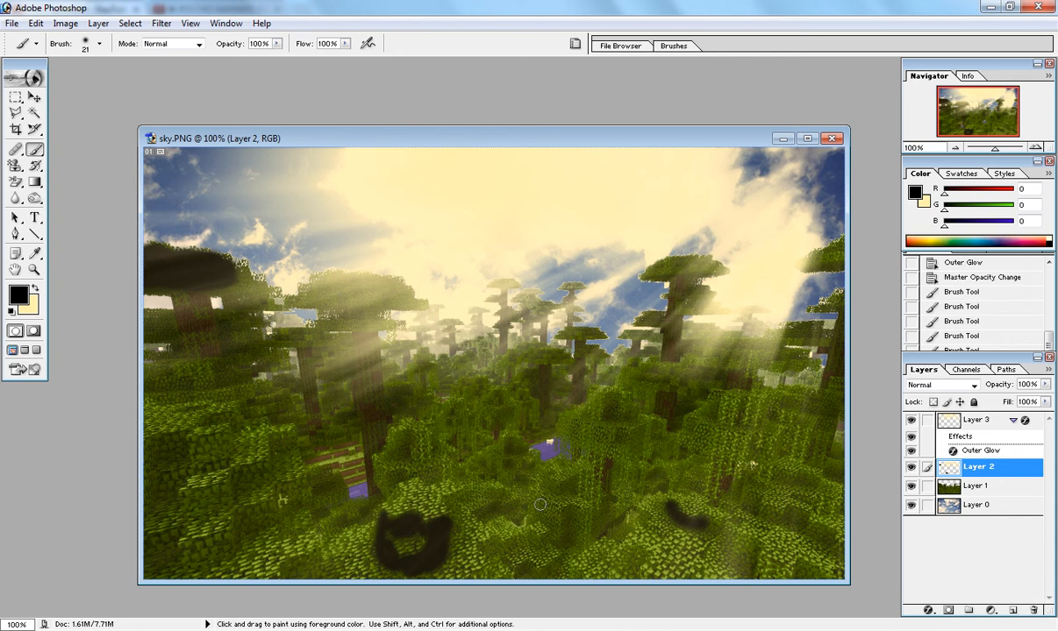
# - Paint the tall right-hand tree's trunk and crown black, then extend its shadow through the foliage with patches down to the foreground
pyautogui.moveTo(669, 284); pyautogui.dragTo(668, 422)
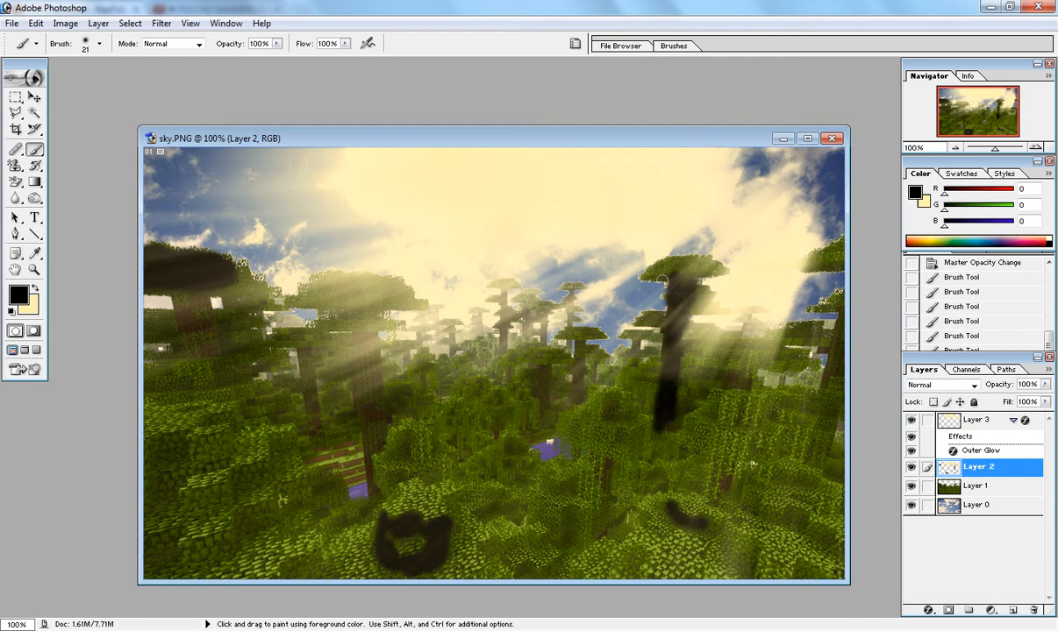
pyautogui.moveTo(643, 267)
pyautogui.mouseDown()
pyautogui.moveTo(724, 266)
pyautogui.moveTo(644, 267)
pyautogui.mouseUp()
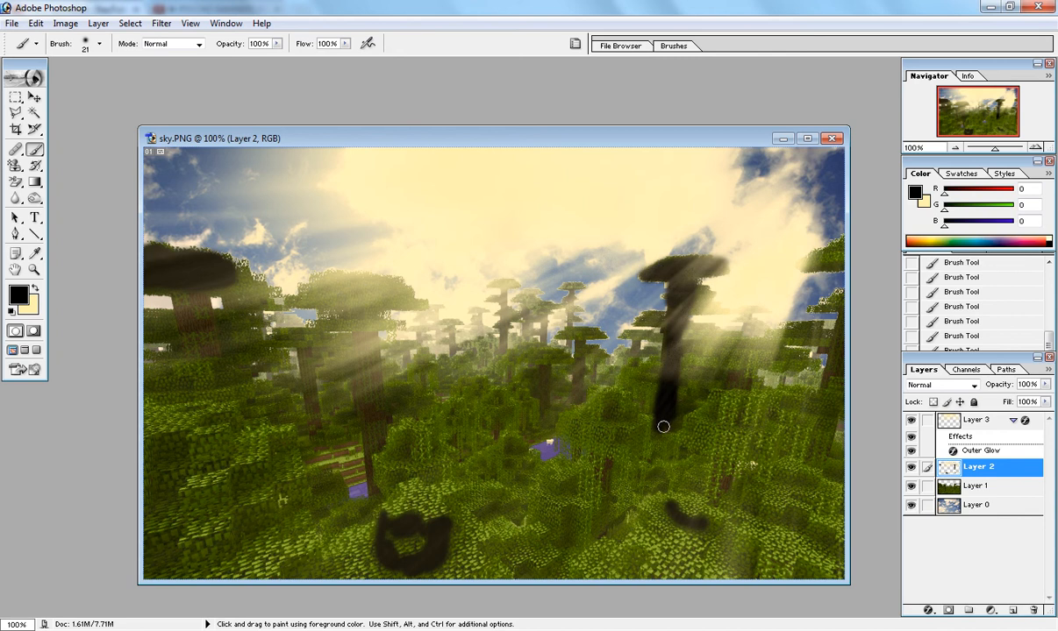
pyautogui.moveTo(567, 414)
pyautogui.mouseDown()
pyautogui.moveTo(638, 425)
pyautogui.moveTo(554, 435)
pyautogui.moveTo(613, 422)
pyautogui.moveTo(566, 413)
pyautogui.moveTo(624, 400)
pyautogui.moveTo(570, 413)
pyautogui.moveTo(635, 429)
pyautogui.moveTo(637, 439)
pyautogui.moveTo(663, 430)
pyautogui.mouseUp()
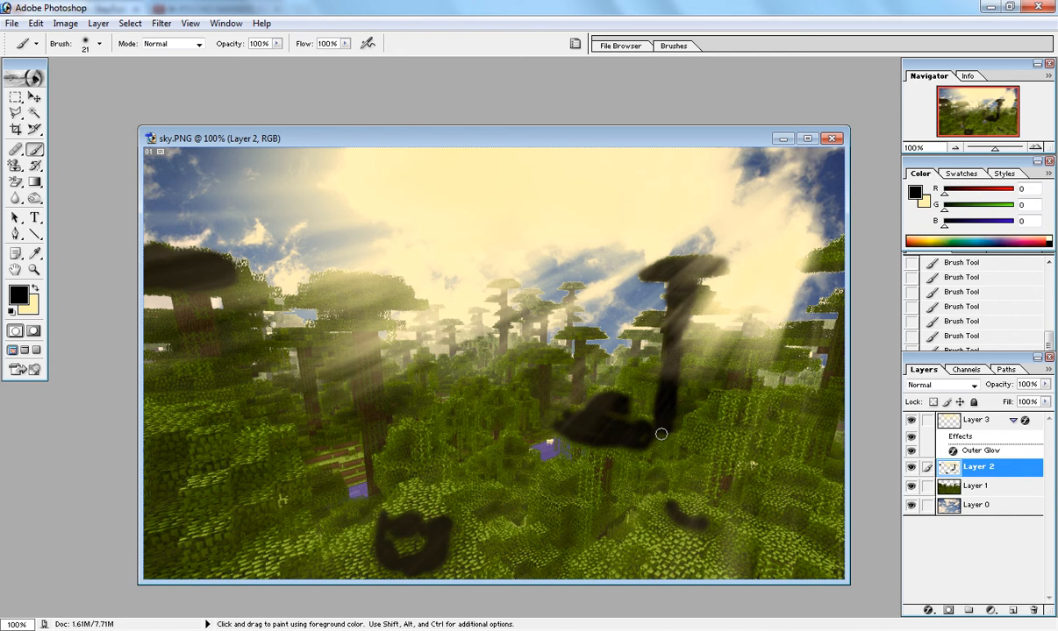
pyautogui.moveTo(652, 438); pyautogui.dragTo(614, 488)
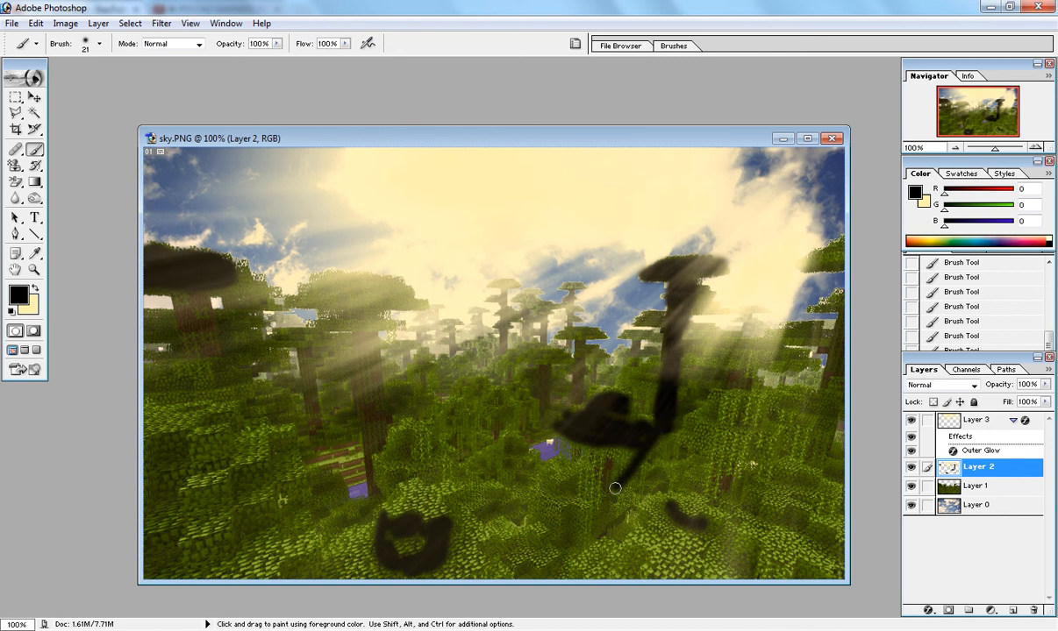
pyautogui.moveTo(658, 437)
pyautogui.mouseDown()
pyautogui.moveTo(611, 500)
pyautogui.moveTo(650, 447)
pyautogui.moveTo(633, 484)
pyautogui.moveTo(603, 505)
pyautogui.moveTo(570, 508)
pyautogui.moveTo(619, 528)
pyautogui.moveTo(569, 513)
pyautogui.moveTo(588, 530)
pyautogui.moveTo(634, 540)
pyautogui.moveTo(555, 523)
pyautogui.moveTo(602, 506)
pyautogui.moveTo(627, 534)
pyautogui.moveTo(581, 529)
pyautogui.moveTo(551, 509)
pyautogui.moveTo(609, 547)
pyautogui.mouseUp()
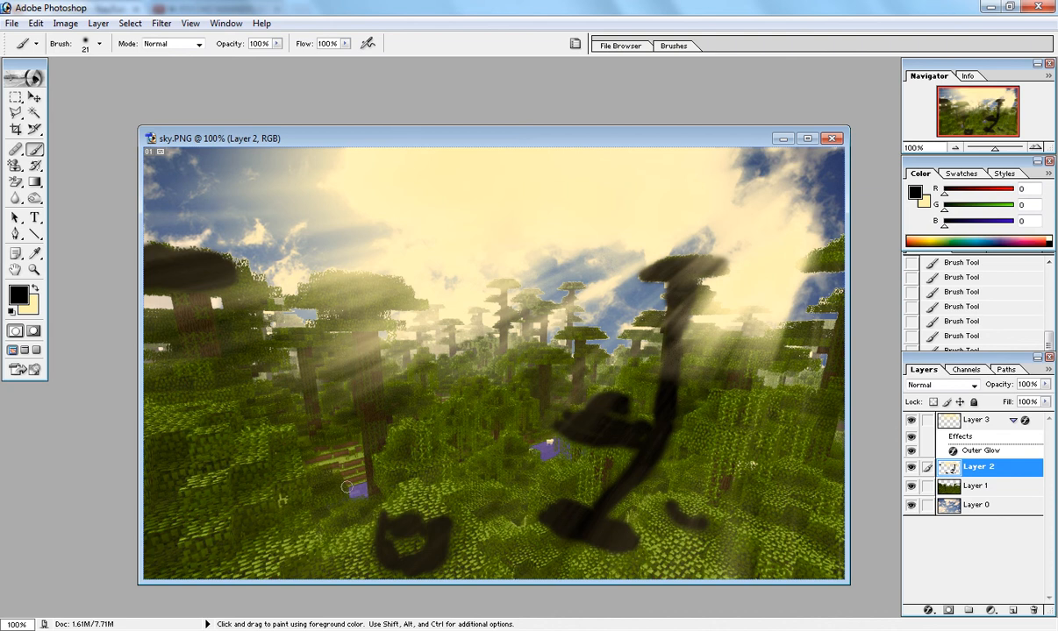
# - Paint a second black tree-shaped shadow in the foliage right of the tall tree's shadow, with a short stroke beside it
pyautogui.moveTo(708, 495)
pyautogui.mouseDown()
pyautogui.moveTo(679, 551)
pyautogui.moveTo(686, 533)
pyautogui.moveTo(697, 559)
pyautogui.moveTo(706, 512)
pyautogui.moveTo(682, 559)
pyautogui.moveTo(724, 571)
pyautogui.moveTo(626, 556)
pyautogui.mouseUp()
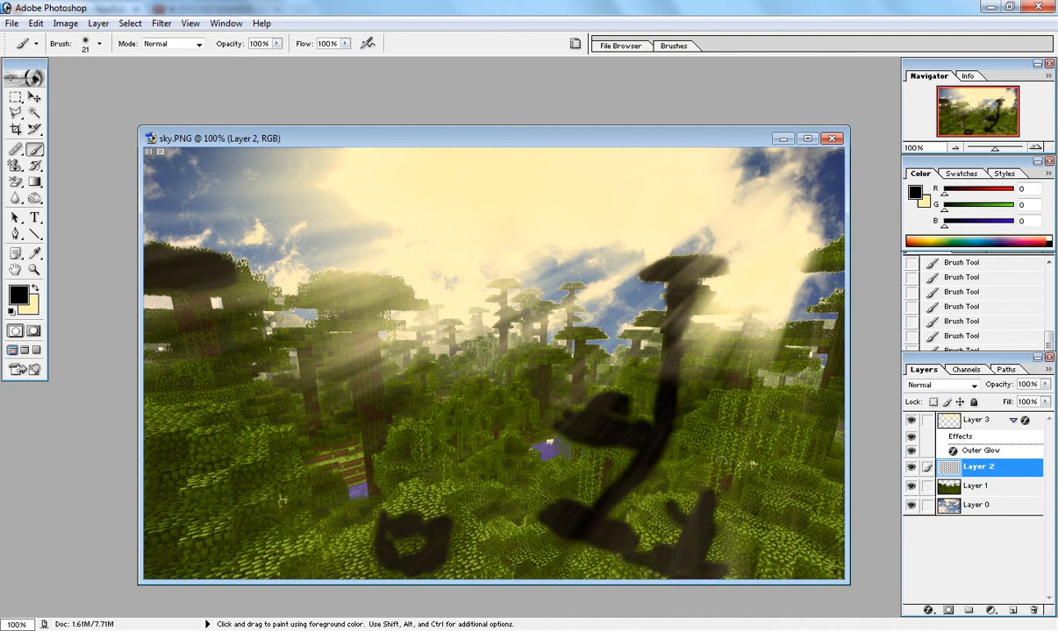
pyautogui.moveTo(712, 561)
pyautogui.mouseDown()
pyautogui.moveTo(726, 397)
pyautogui.moveTo(710, 394)
pyautogui.moveTo(692, 418)
pyautogui.moveTo(698, 443)
pyautogui.moveTo(720, 416)
pyautogui.moveTo(714, 407)
pyautogui.moveTo(741, 402)
pyautogui.moveTo(715, 382)
pyautogui.moveTo(702, 405)
pyautogui.moveTo(771, 456)
pyautogui.mouseUp()
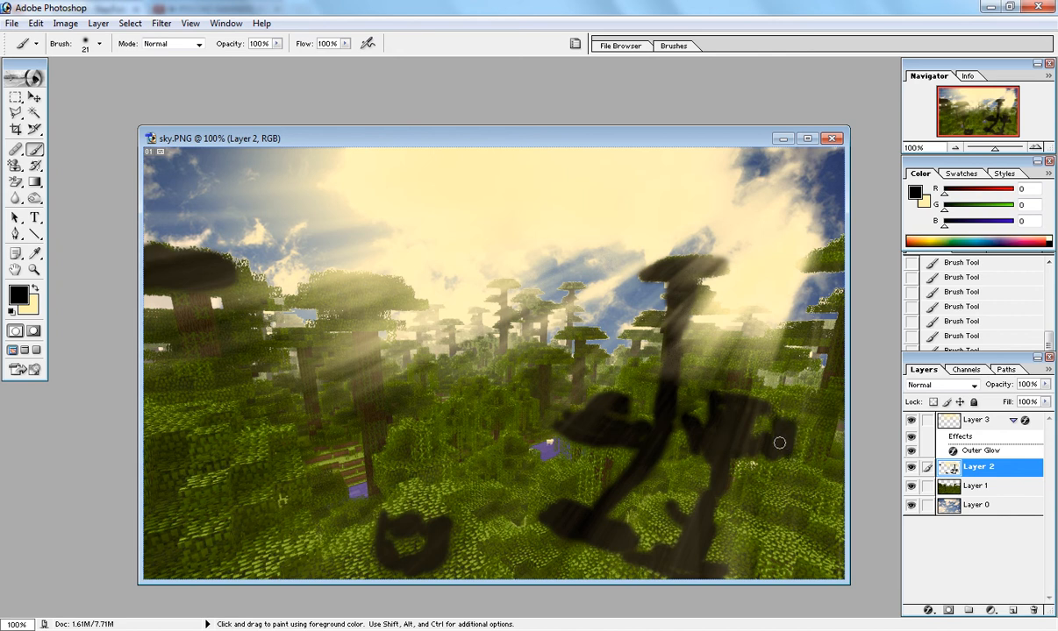
pyautogui.moveTo(779, 441)
pyautogui.mouseDown()
pyautogui.moveTo(798, 439)
pyautogui.moveTo(793, 456)
pyautogui.mouseUp()
pyautogui.moveTo(758, 498); pyautogui.dragTo(794, 514)
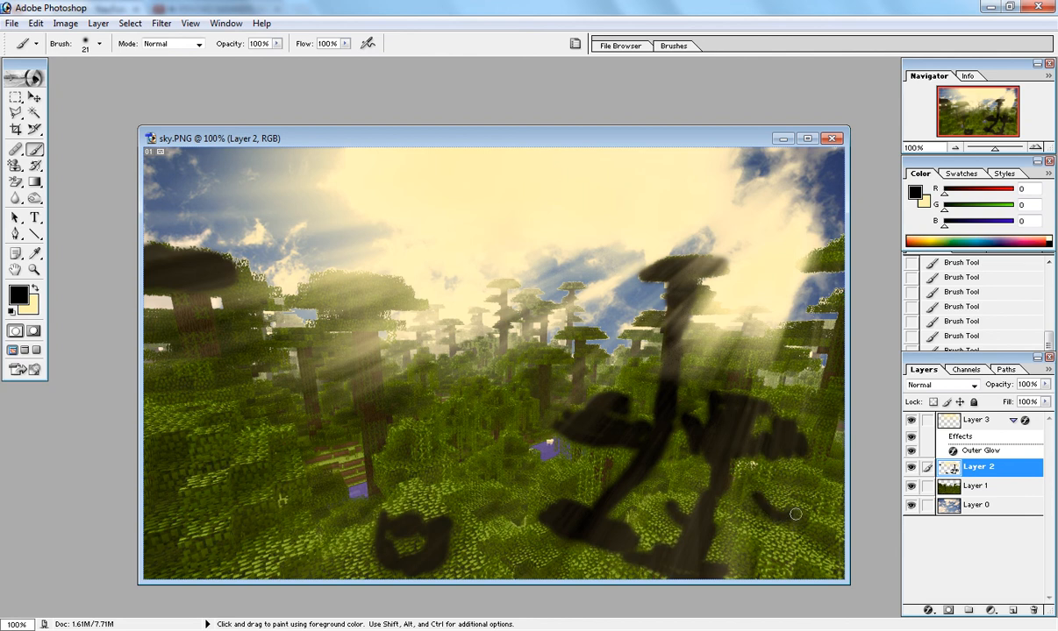
# - Paint the two small central trees black and scatter black shadow patches over the central, lower and right-hand foliage on Layer 2
pyautogui.moveTo(537, 354)
pyautogui.mouseDown()
pyautogui.moveTo(547, 404)
pyautogui.moveTo(553, 360)
pyautogui.moveTo(528, 356)
pyautogui.moveTo(566, 360)
pyautogui.moveTo(556, 334)
pyautogui.moveTo(594, 333)
pyautogui.moveTo(578, 332)
pyautogui.moveTo(574, 389)
pyautogui.mouseUp()
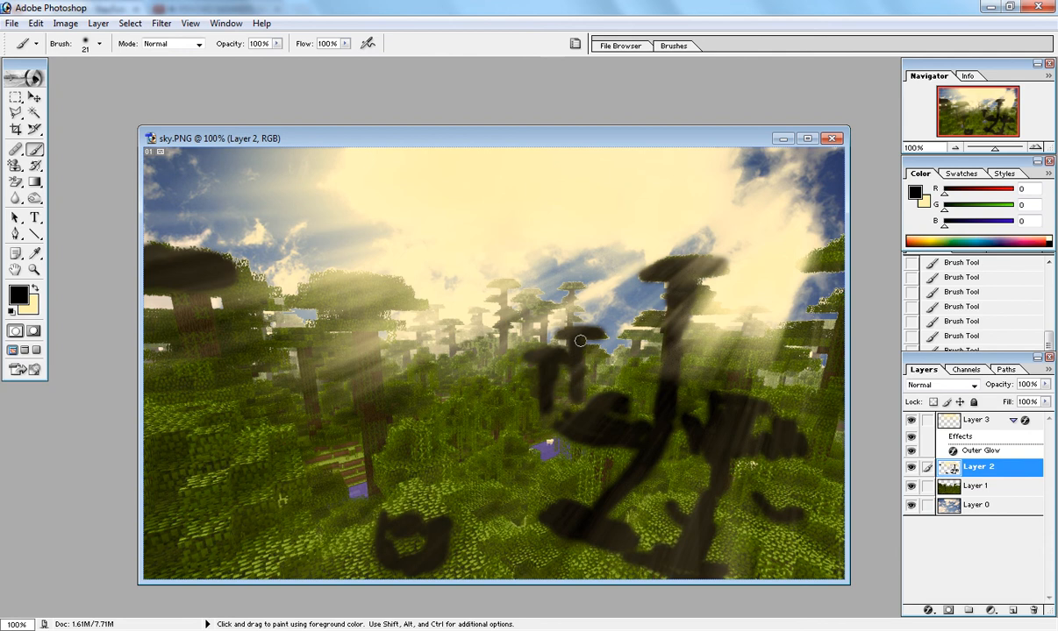
pyautogui.moveTo(487, 409); pyautogui.dragTo(531, 404)
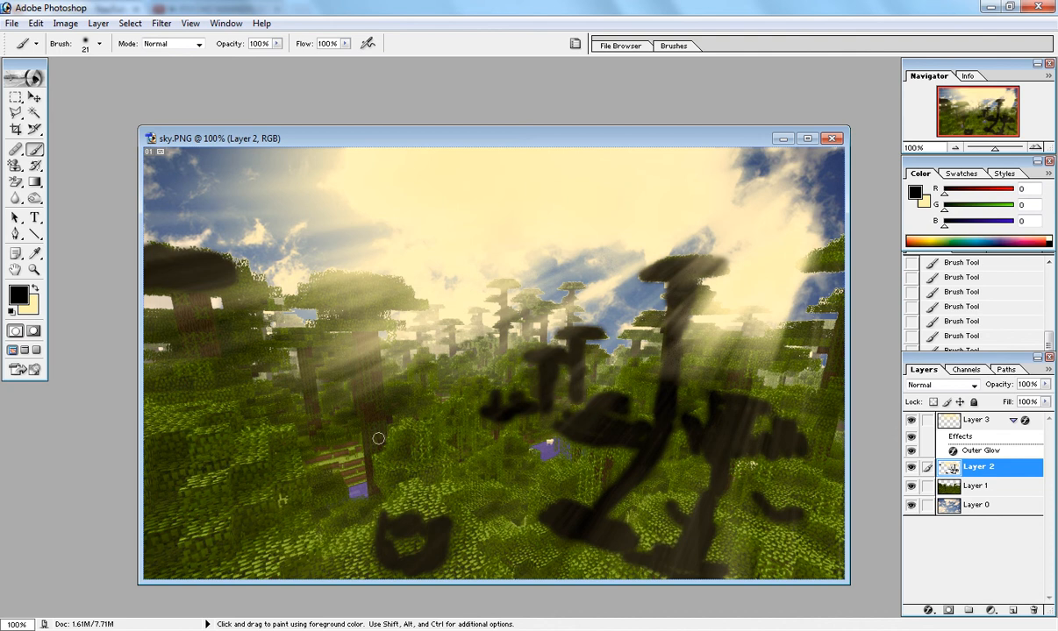
pyautogui.moveTo(392, 438)
pyautogui.mouseDown()
pyautogui.moveTo(420, 452)
pyautogui.moveTo(416, 440)
pyautogui.moveTo(378, 460)
pyautogui.moveTo(378, 487)
pyautogui.moveTo(386, 493)
pyautogui.moveTo(383, 476)
pyautogui.moveTo(445, 470)
pyautogui.mouseUp()
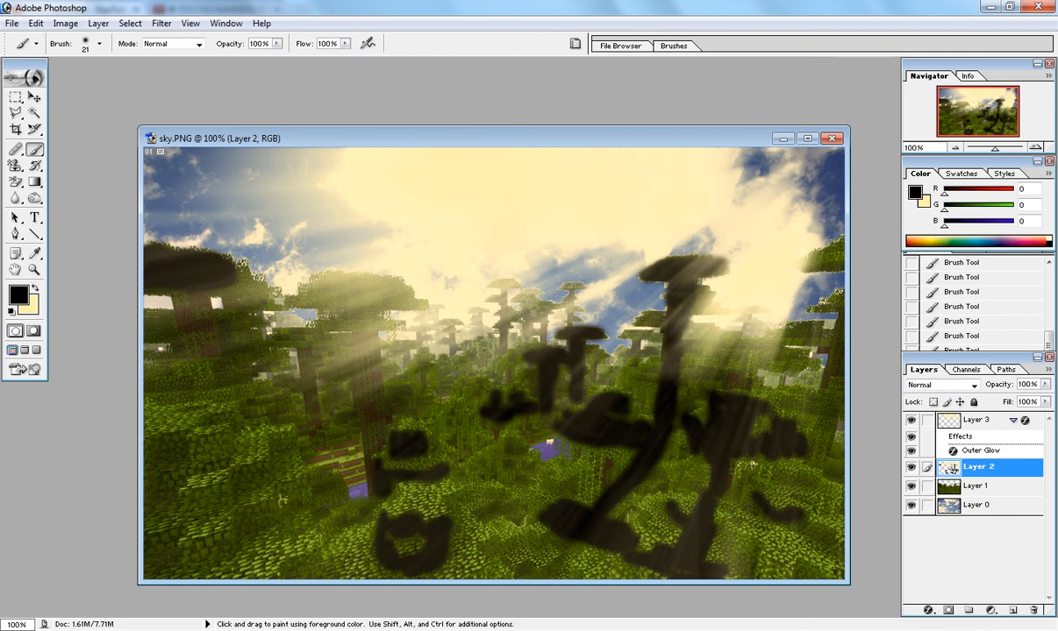
pyautogui.moveTo(504, 559); pyautogui.dragTo(555, 571)
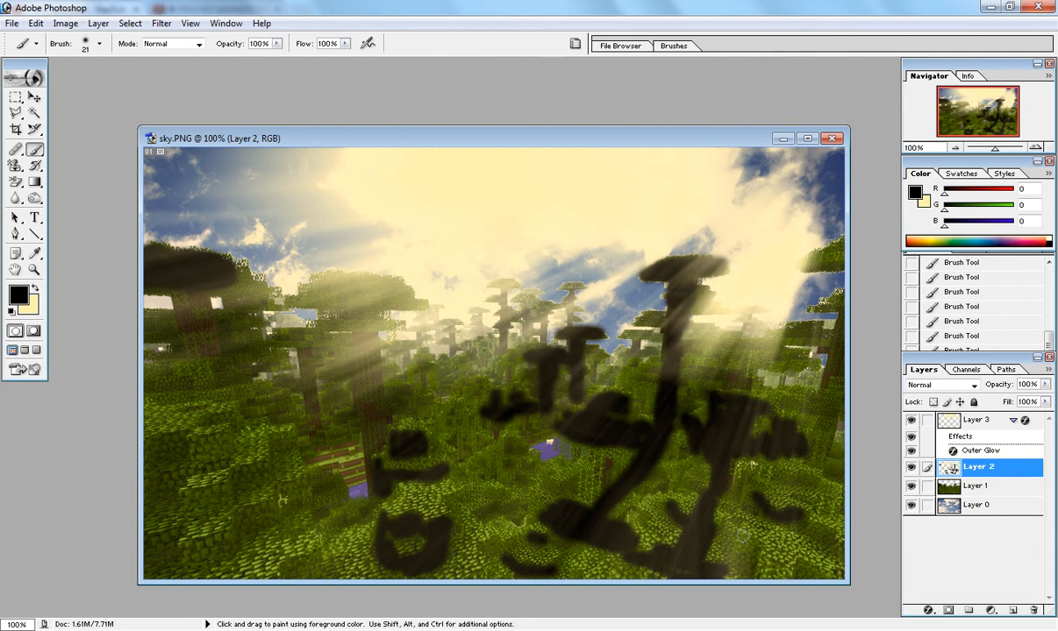
pyautogui.moveTo(745, 540)
pyautogui.mouseDown()
pyautogui.moveTo(756, 564)
pyautogui.moveTo(746, 538)
pyautogui.moveTo(721, 539)
pyautogui.moveTo(805, 574)
pyautogui.moveTo(755, 533)
pyautogui.moveTo(789, 535)
pyautogui.mouseUp()
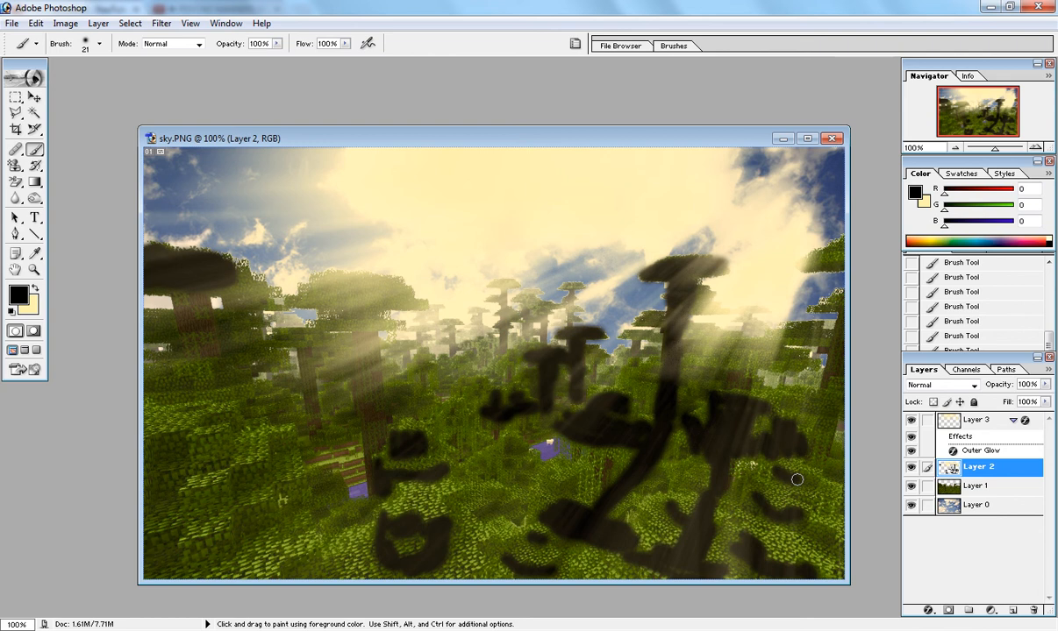
pyautogui.moveTo(796, 479); pyautogui.dragTo(818, 502)
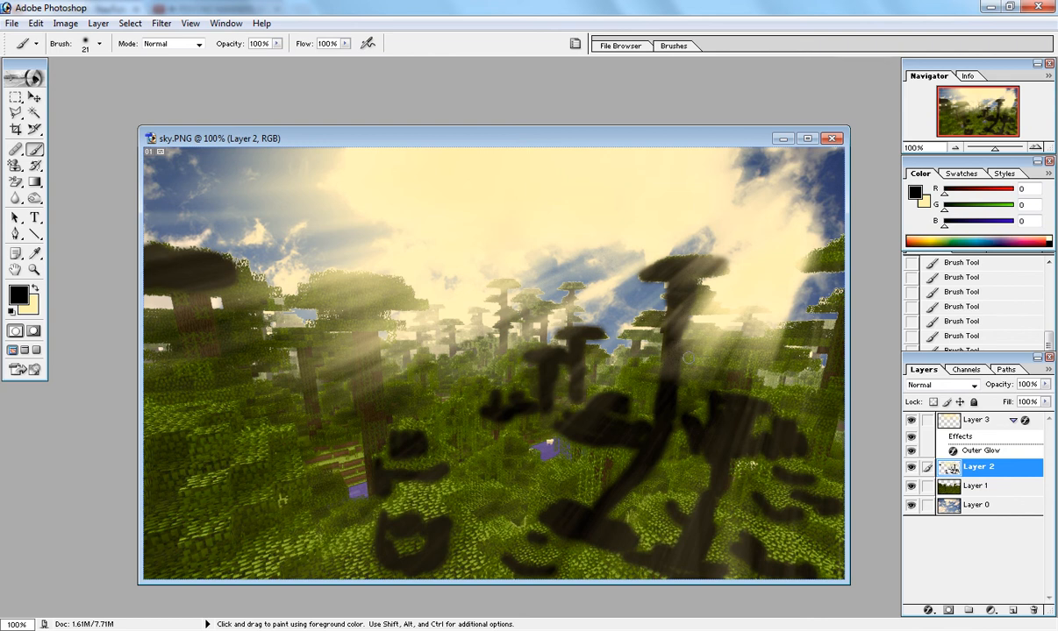
# - Paint black shadows over the right-edge trees, the left-hand trees' trunks and crowns, and scattered patches across the central foliage on Layer 2
pyautogui.moveTo(651, 338)
pyautogui.mouseDown()
pyautogui.moveTo(761, 344)
pyautogui.moveTo(697, 352)
pyautogui.moveTo(734, 323)
pyautogui.moveTo(806, 361)
pyautogui.mouseUp()
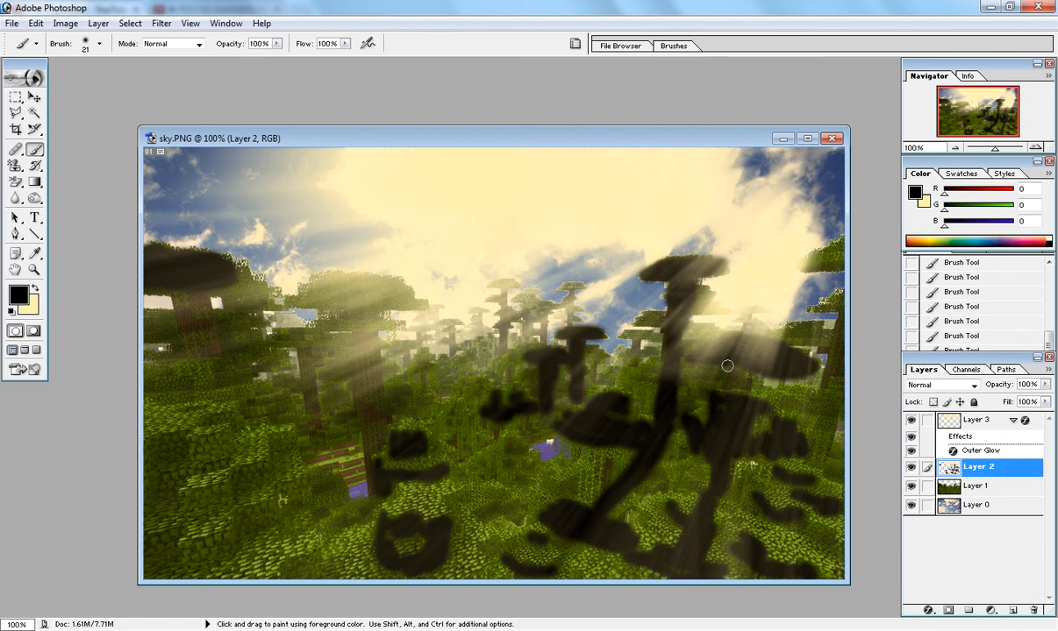
pyautogui.moveTo(727, 365); pyautogui.dragTo(800, 411)
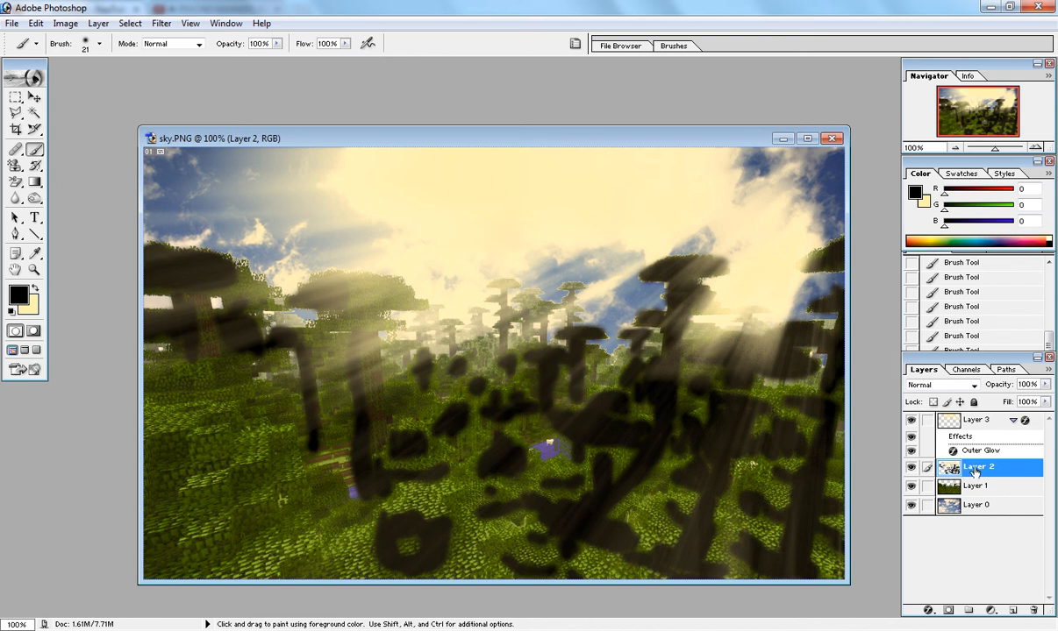
# - Lower the opacity of Layer 2 to 38% to soften the painted shadows, and switch to the Move tool
pyautogui.click(1047, 386)
pyautogui.moveTo(1045, 392); pyautogui.dragTo(969, 401)
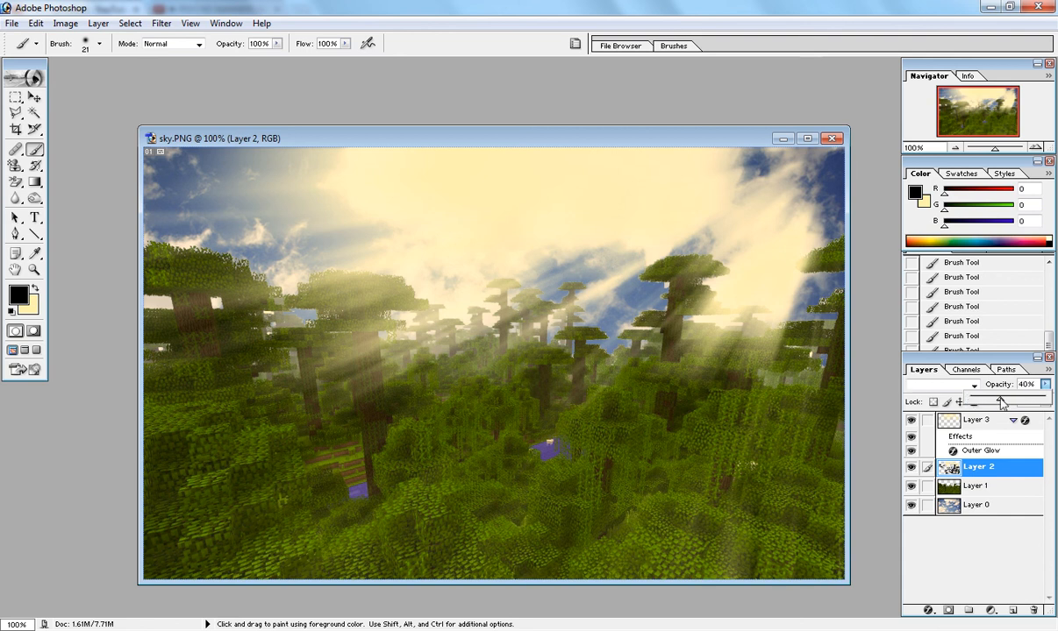
pyautogui.moveTo(976, 402); pyautogui.dragTo(998, 404)
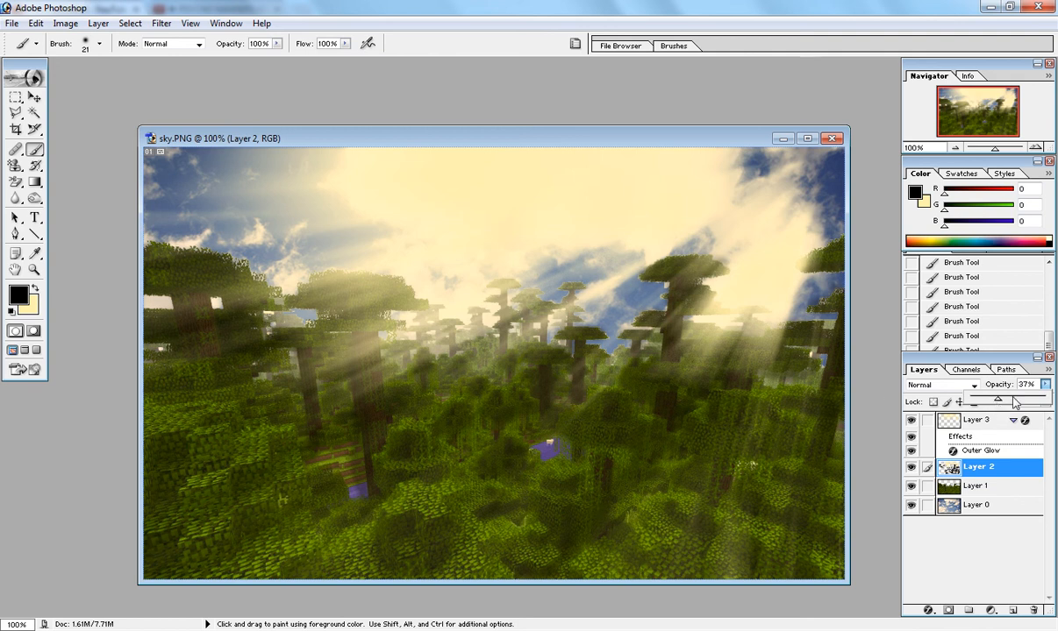
pyautogui.moveTo(997, 399); pyautogui.dragTo(1027, 400)
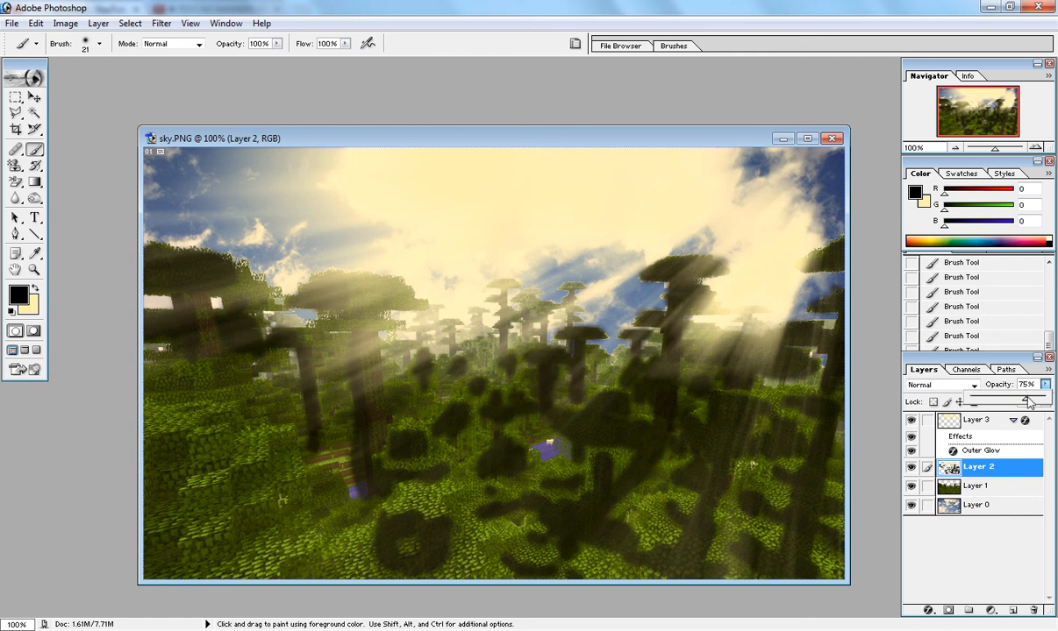
pyautogui.moveTo(1028, 401); pyautogui.dragTo(999, 404)
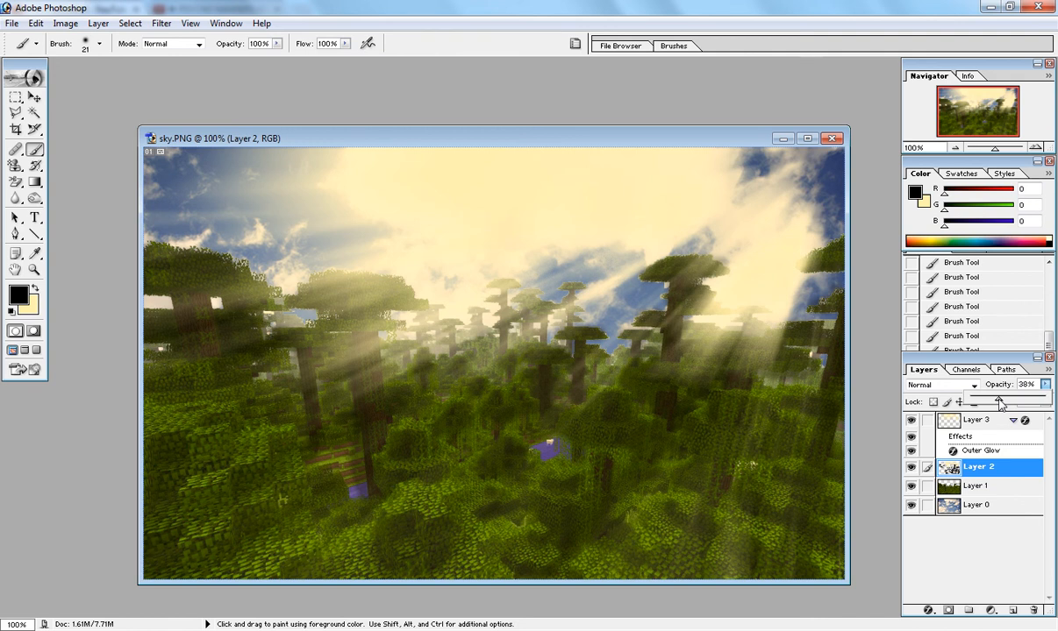
pyautogui.press('v')
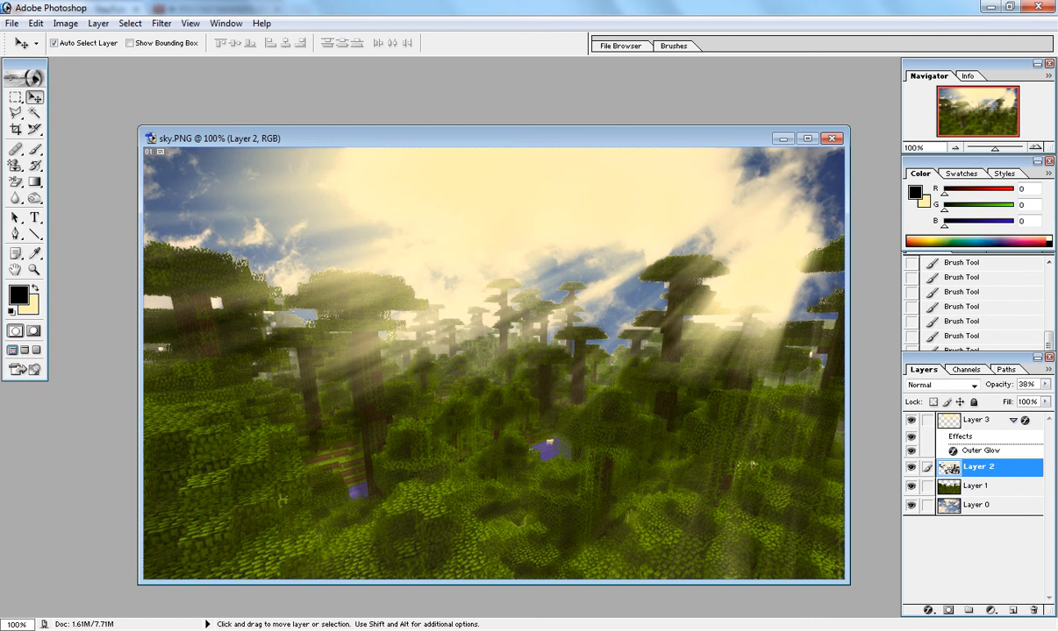
pyautogui.moveTo(292, 625)
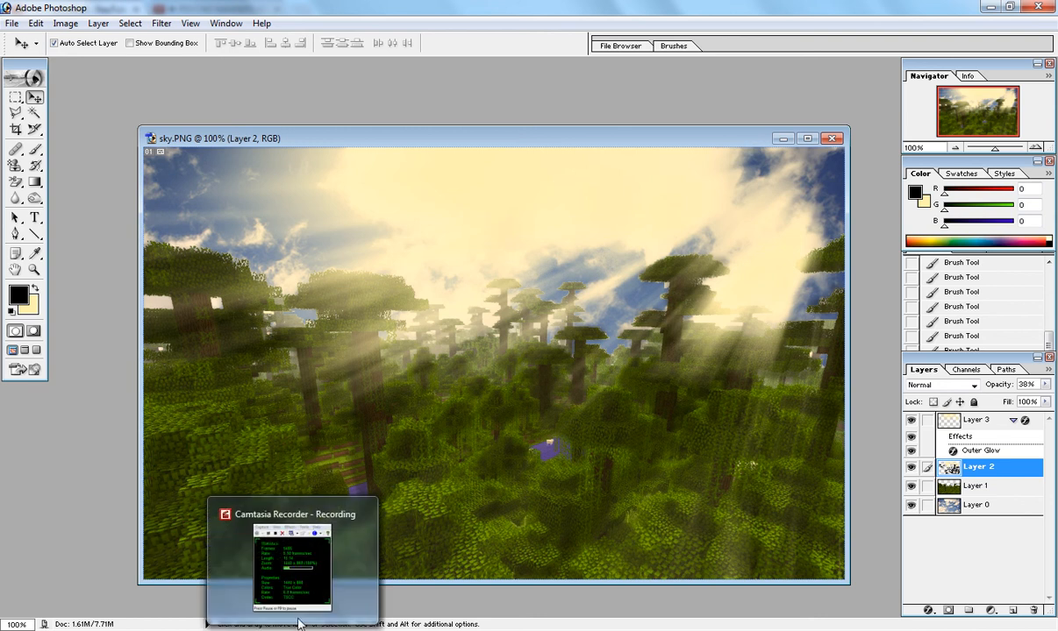
pyautogui.moveTo(305, 591)
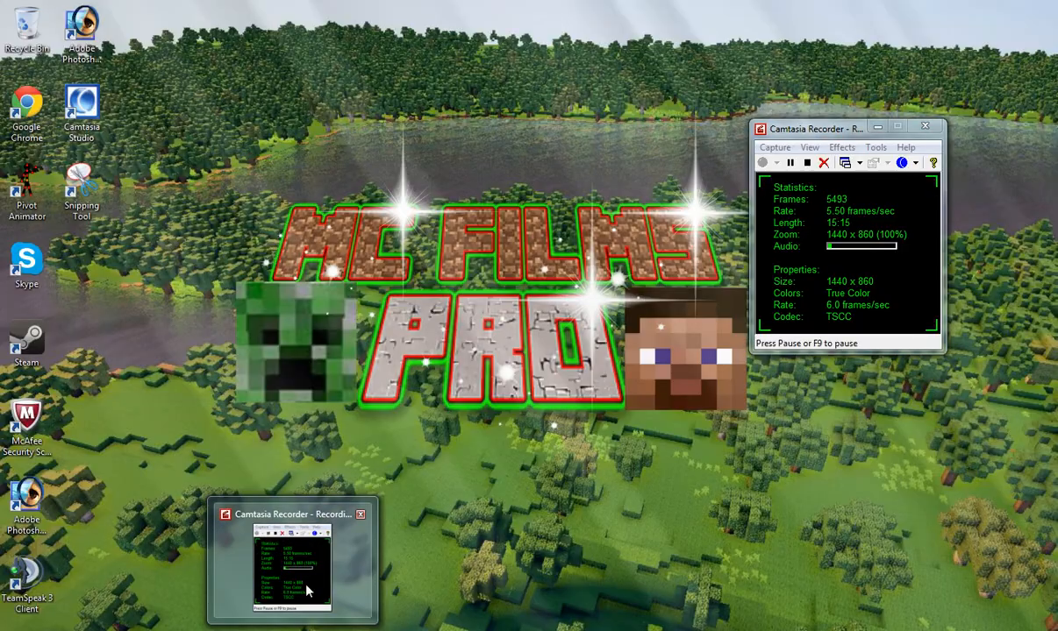